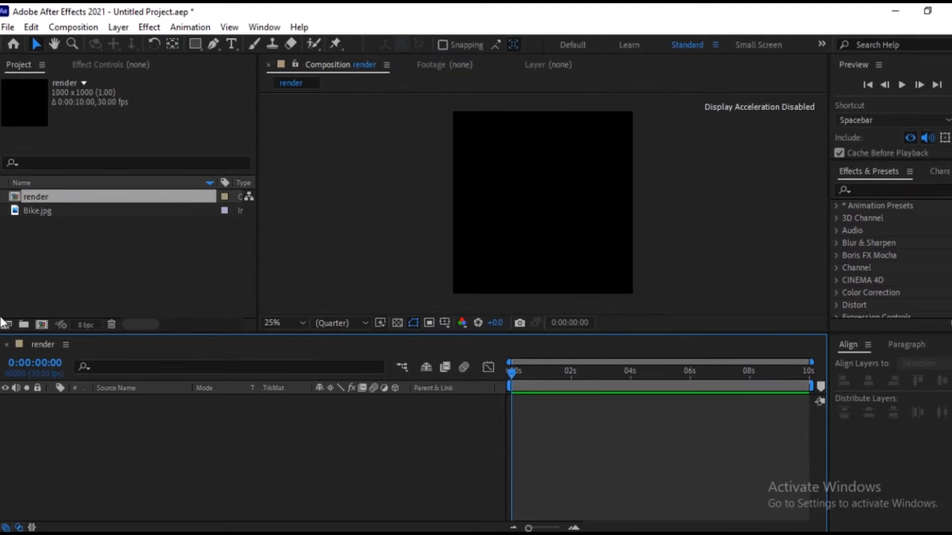
Create two new 1000 × 1000 px compositions named "media holder" and "matte", each 10 seconds long at 30 fps.
click(41, 326)
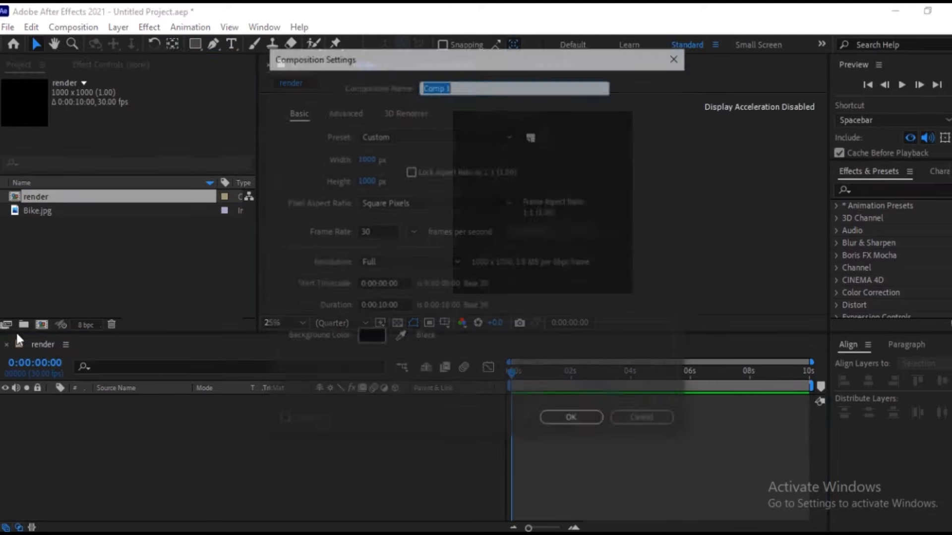
text(media holder)
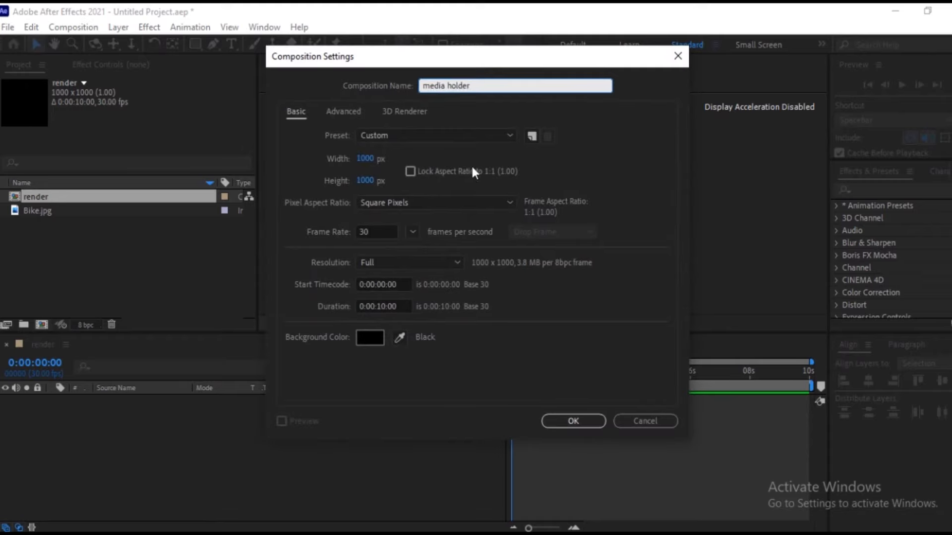
click(565, 420)
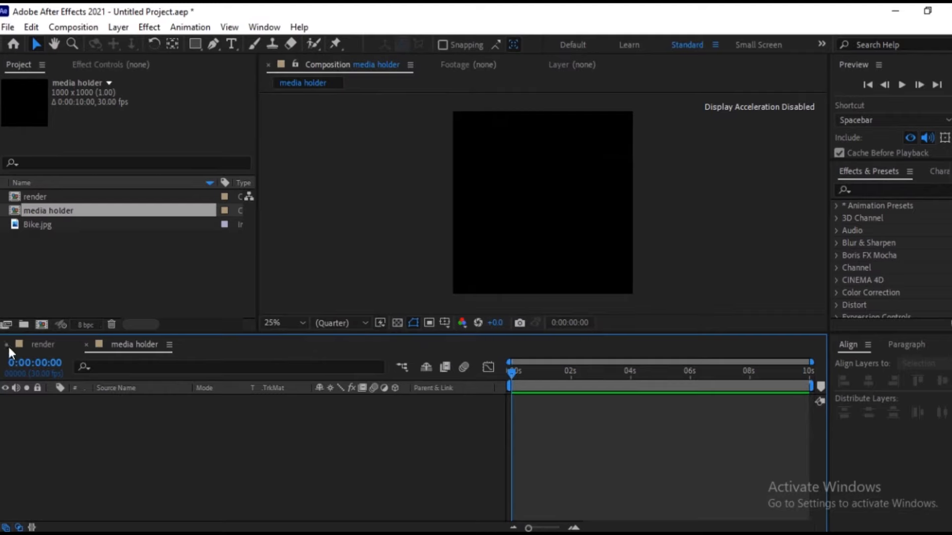
click(41, 325)
text(matte)
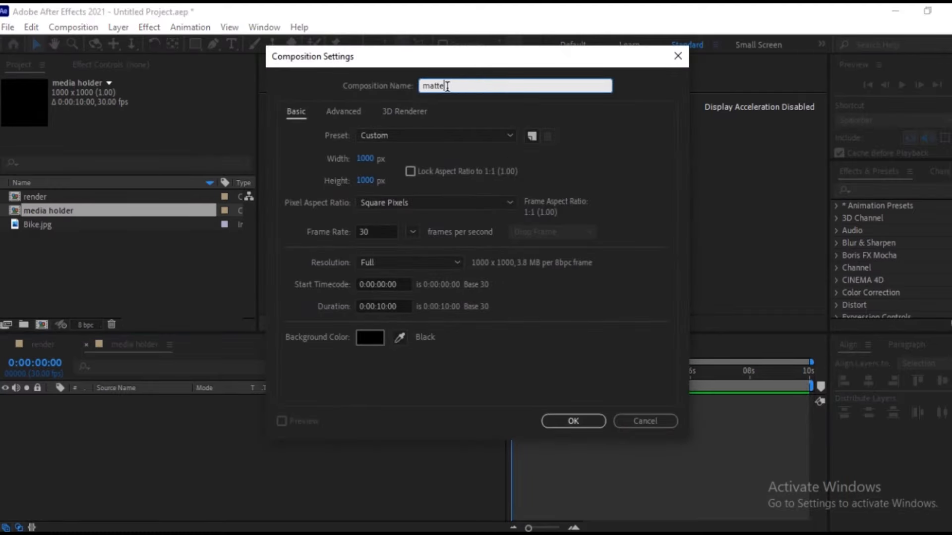
click(590, 426)
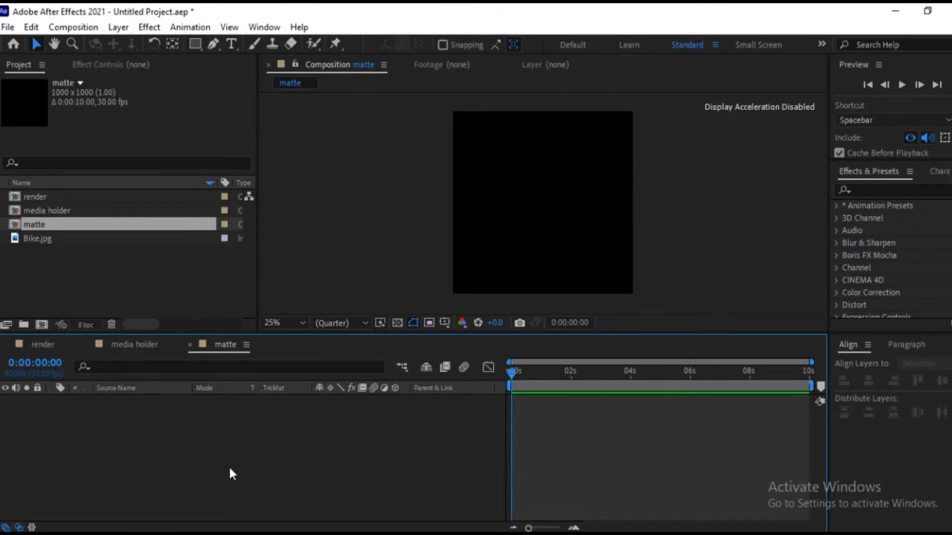
Draw a white five-sided polygon with the Polygon tool in the matte composition and centre it horizontally and vertically.
click(191, 42)
drag(191, 42, 252, 90)
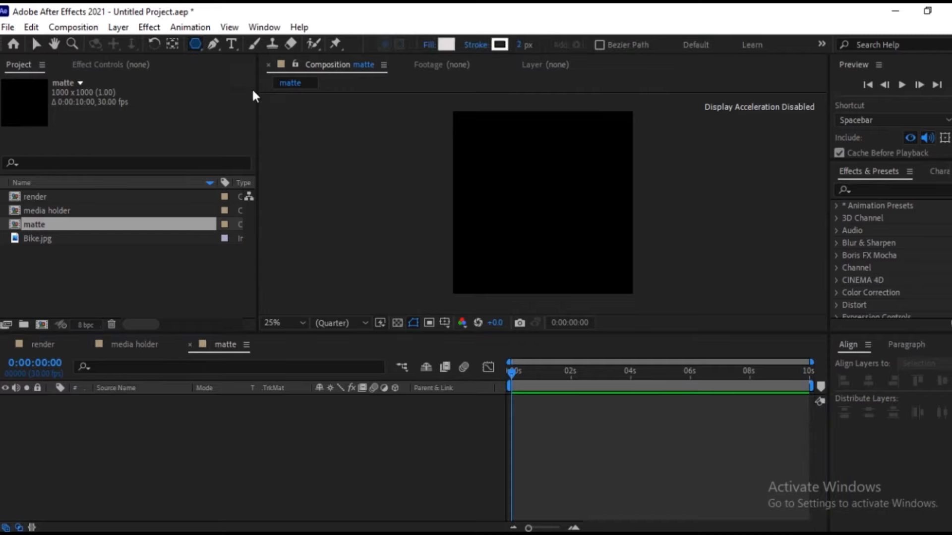
drag(529, 217, 542, 167)
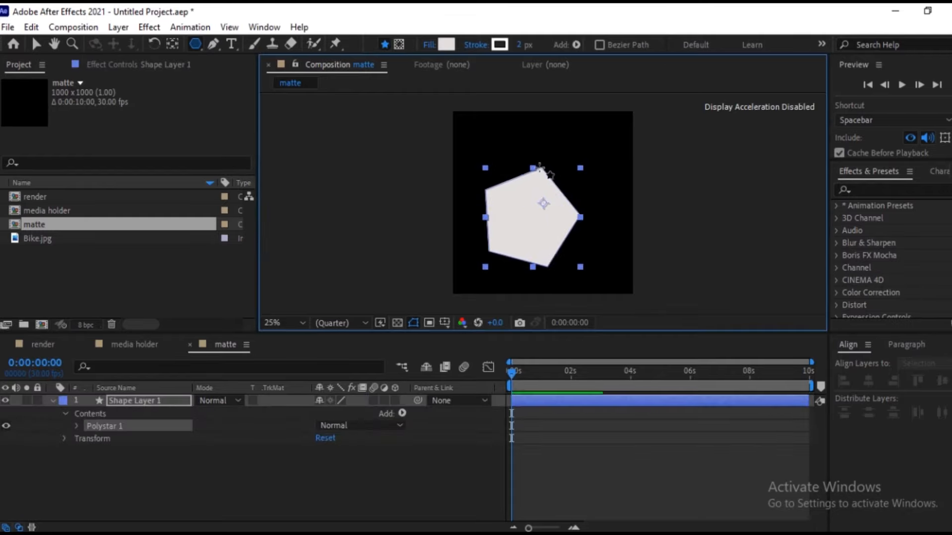
click(170, 44)
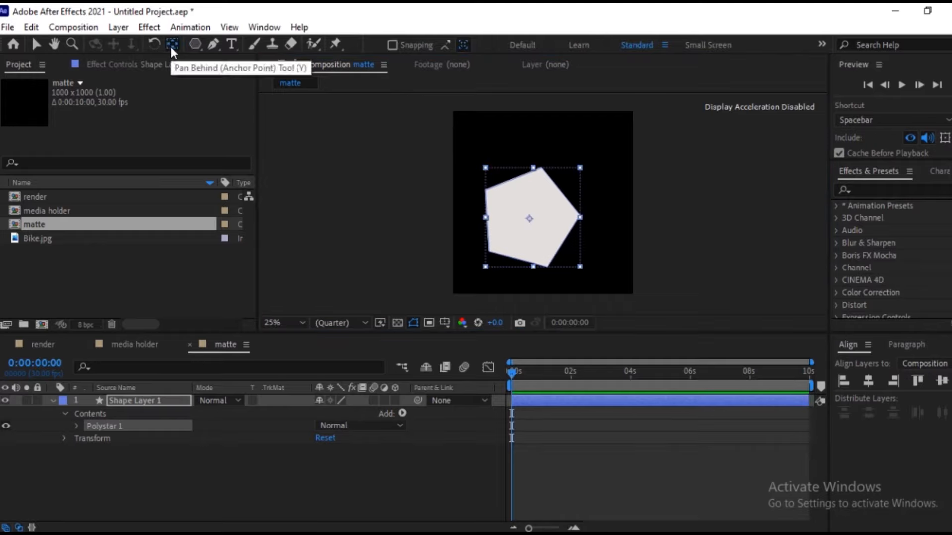
click(941, 382)
click(869, 382)
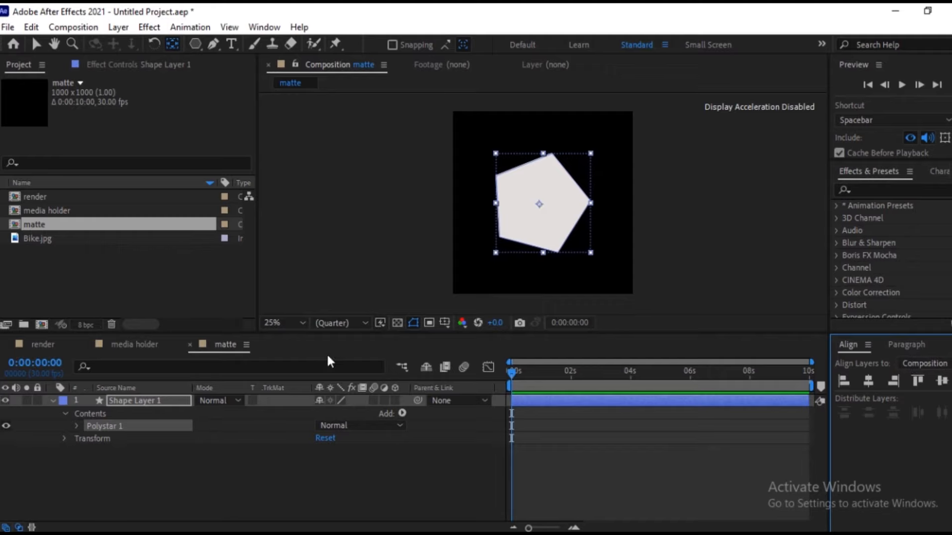
Set the outer radius of the polygon's polystar path to 500.
click(90, 427)
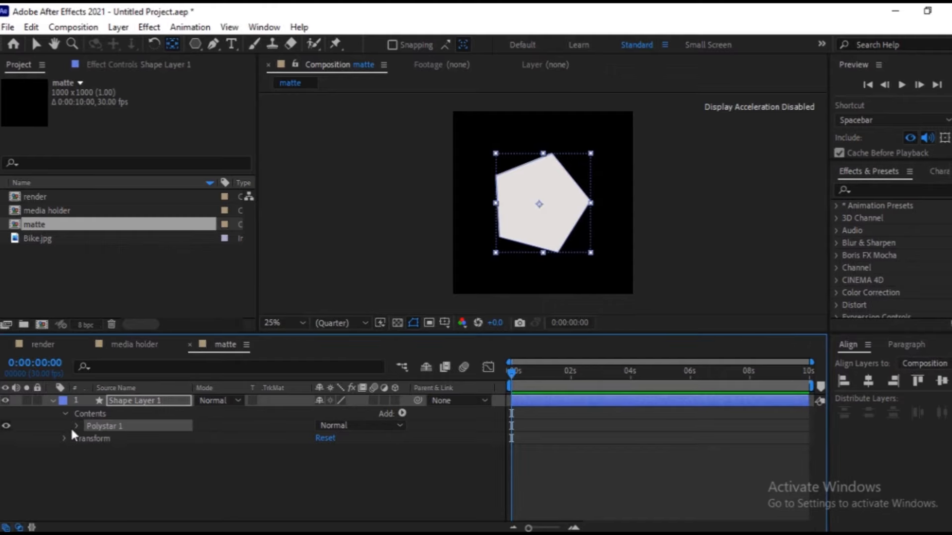
click(72, 429)
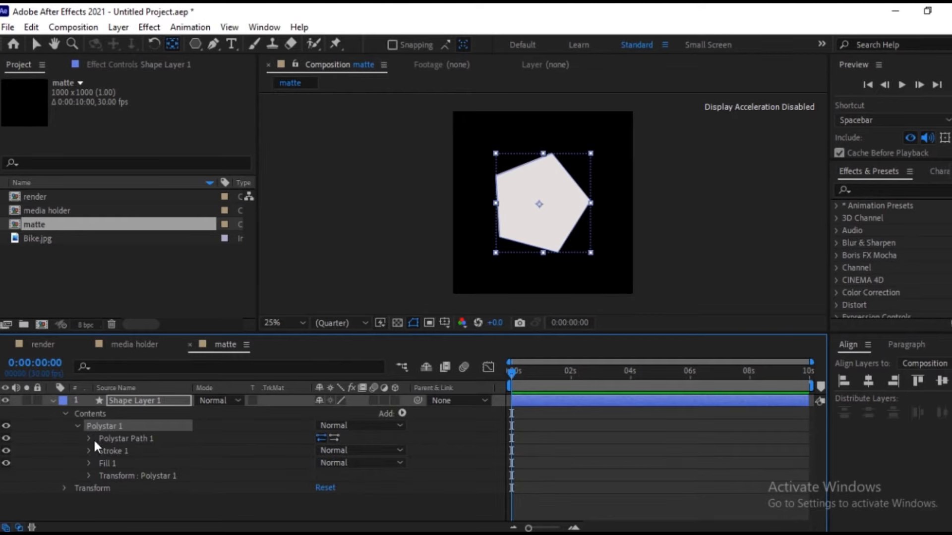
click(84, 437)
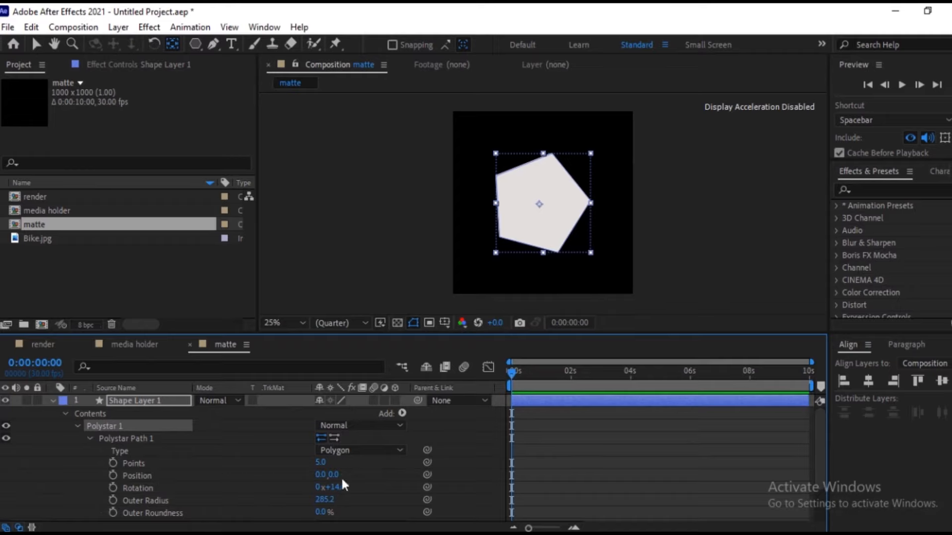
click(326, 500)
text(500)
key(Return)
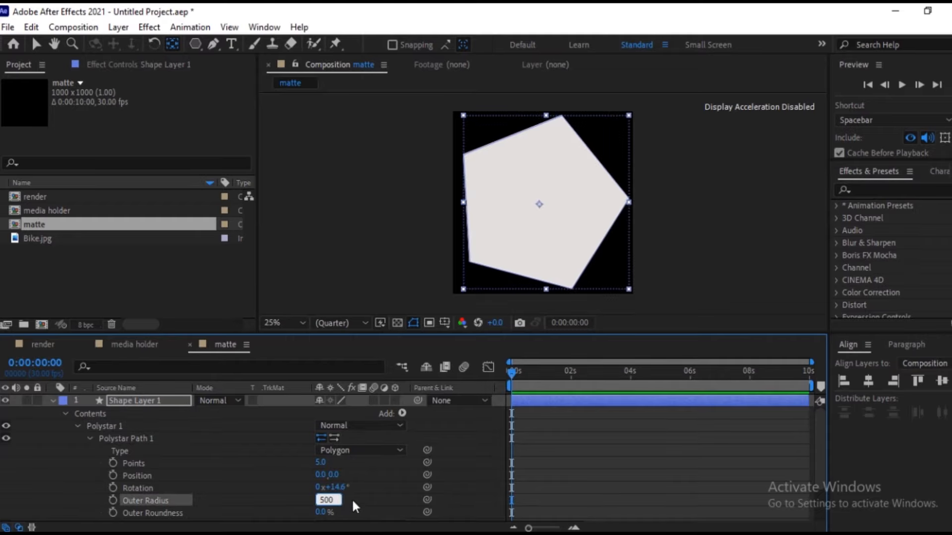
click(353, 501)
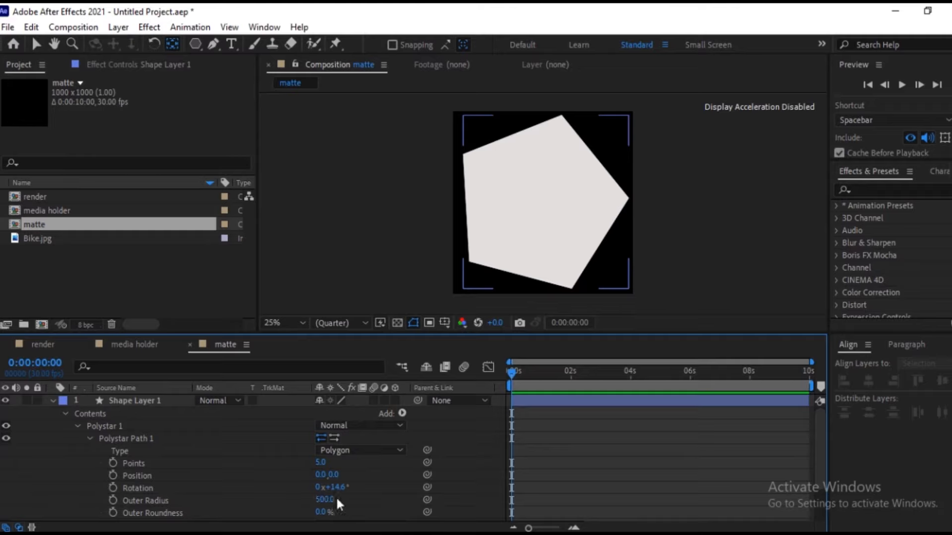
Set the polygon's outer roundness to 60% and its number of points to 3.
drag(321, 512, 369, 518)
click(329, 461)
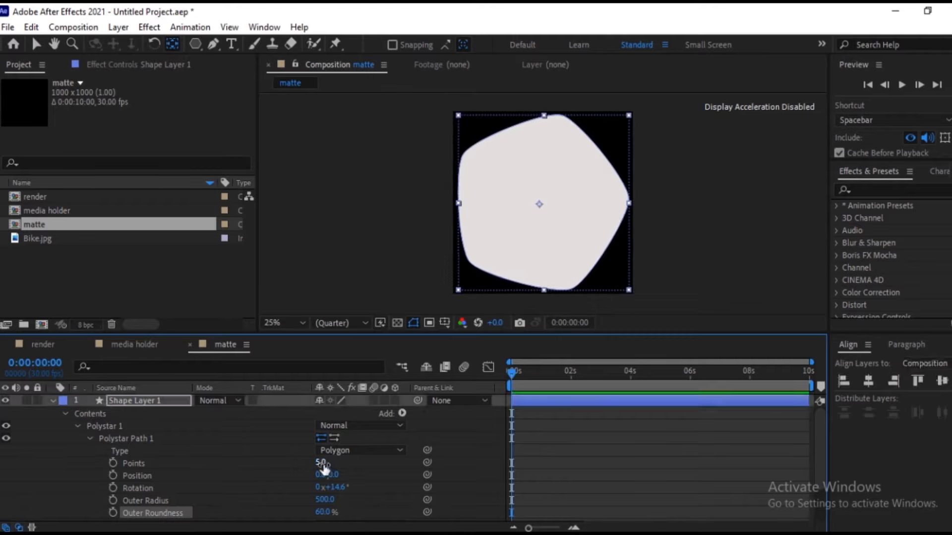
text(3)
key(Return)
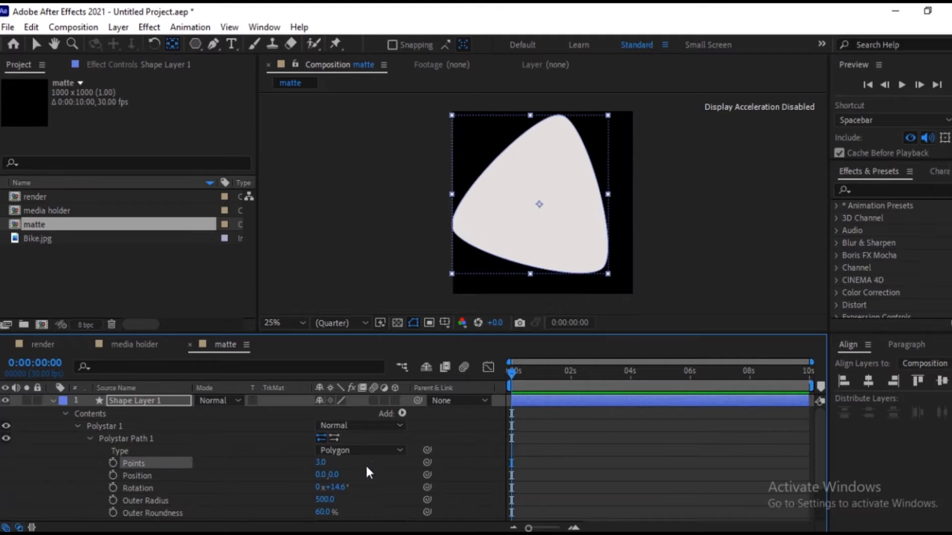
click(475, 472)
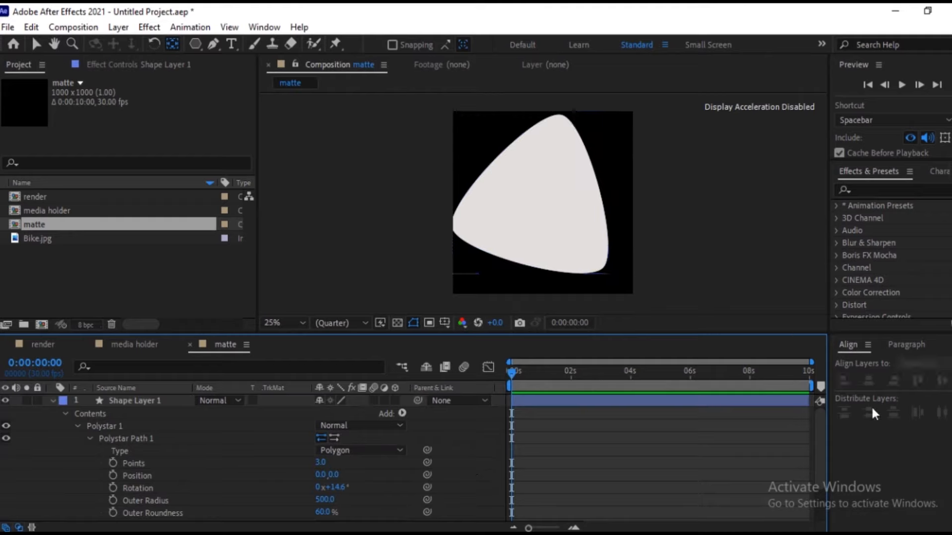
Centre the rounded triangle's shape layer vertically and horizontally in the composition and collapse its properties.
click(115, 402)
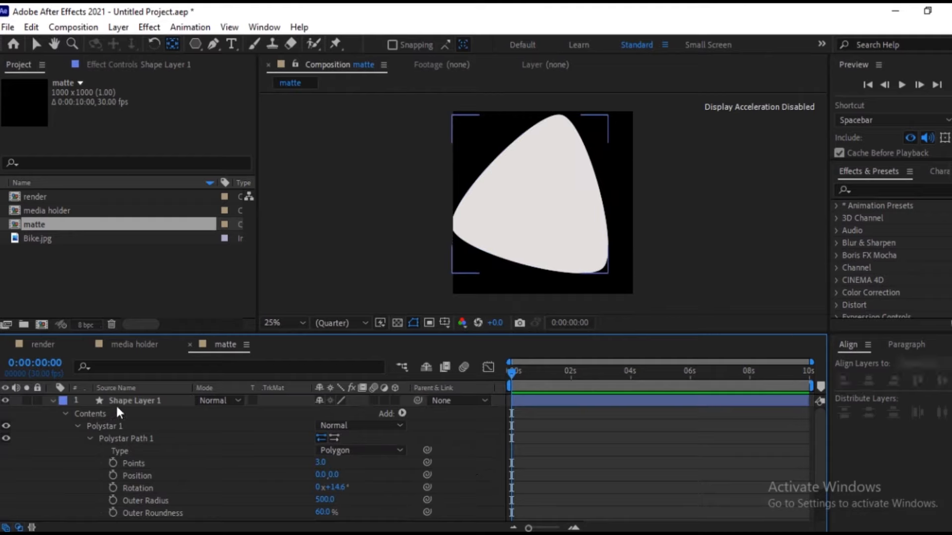
click(942, 381)
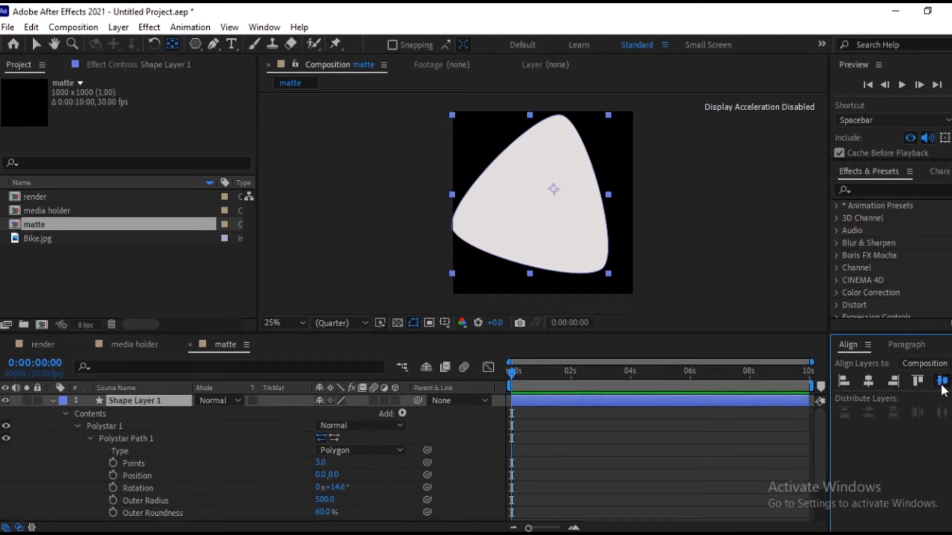
click(869, 381)
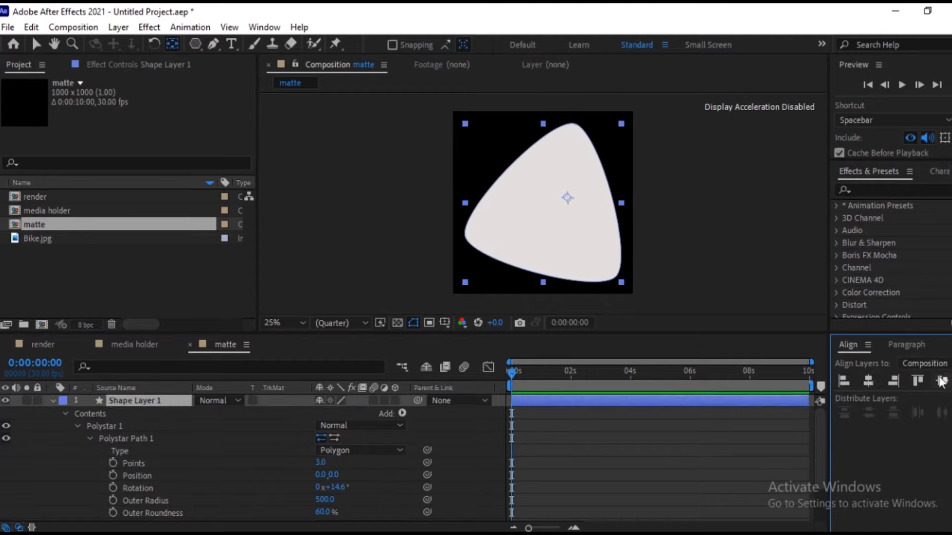
click(52, 401)
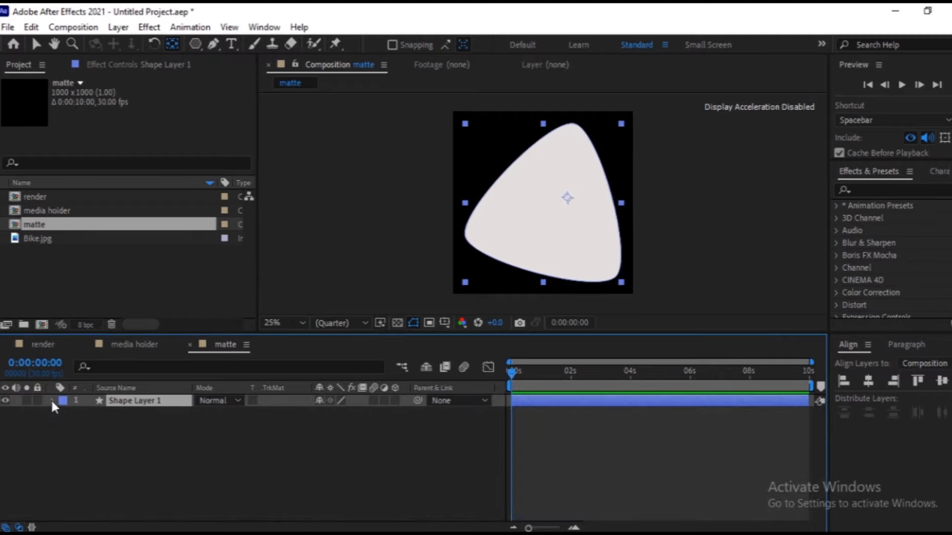
At 4 seconds, move the triangle up and right to about 910, 320 and set a position keyframe there.
key(v)
key(p)
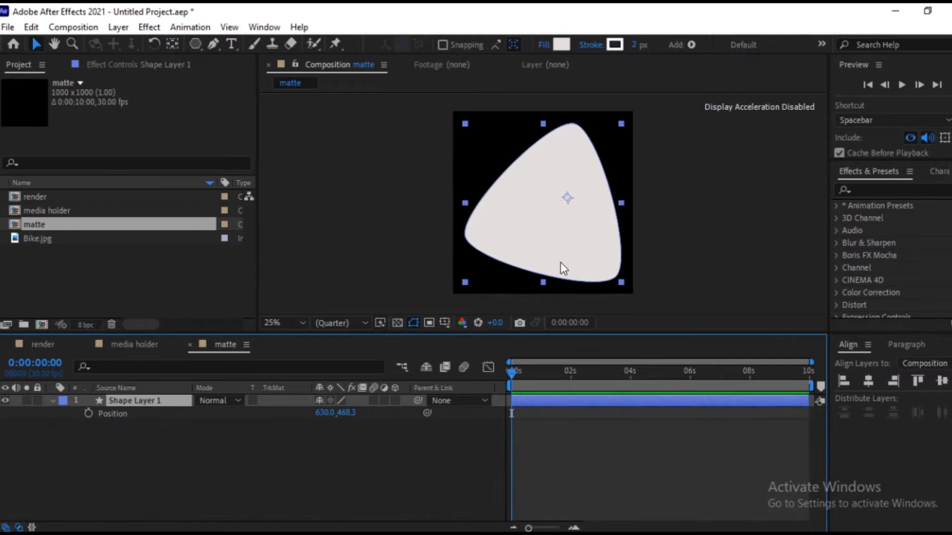
click(629, 372)
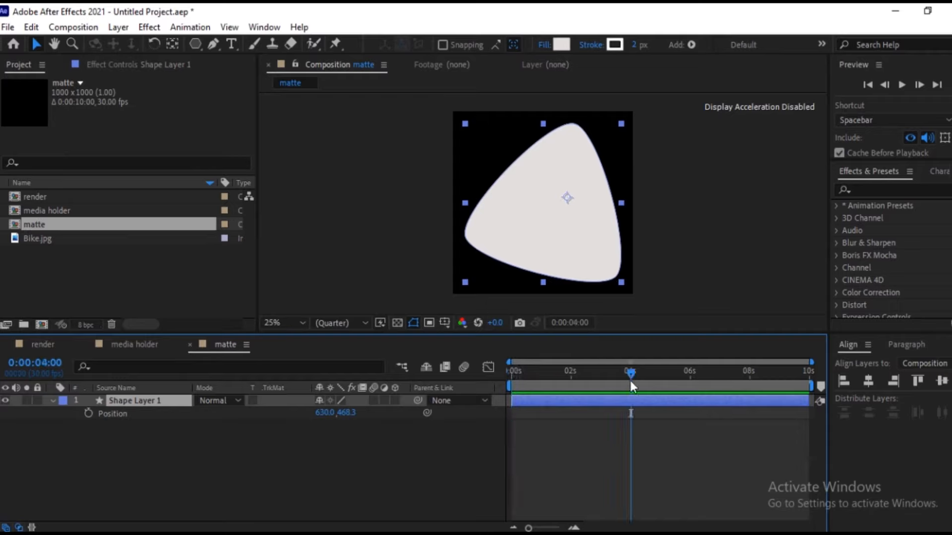
drag(532, 251, 583, 219)
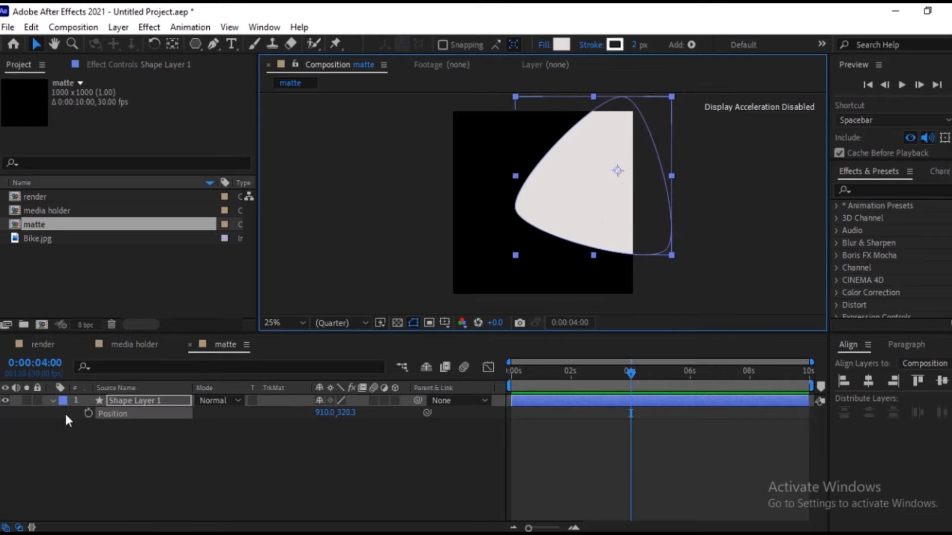
click(87, 413)
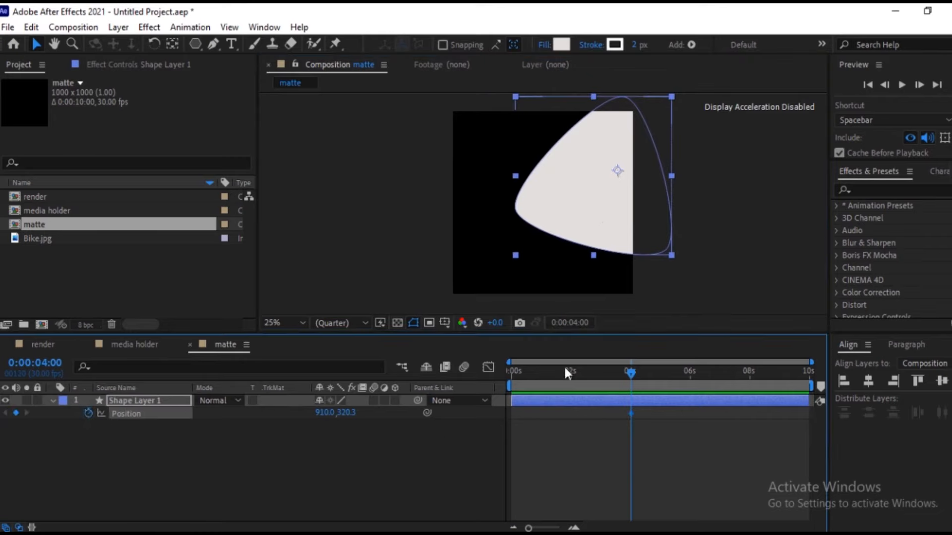
At 0 seconds, keyframe the triangle's position outside the frame beyond the upper-right corner and preview the slide-in.
key(Home)
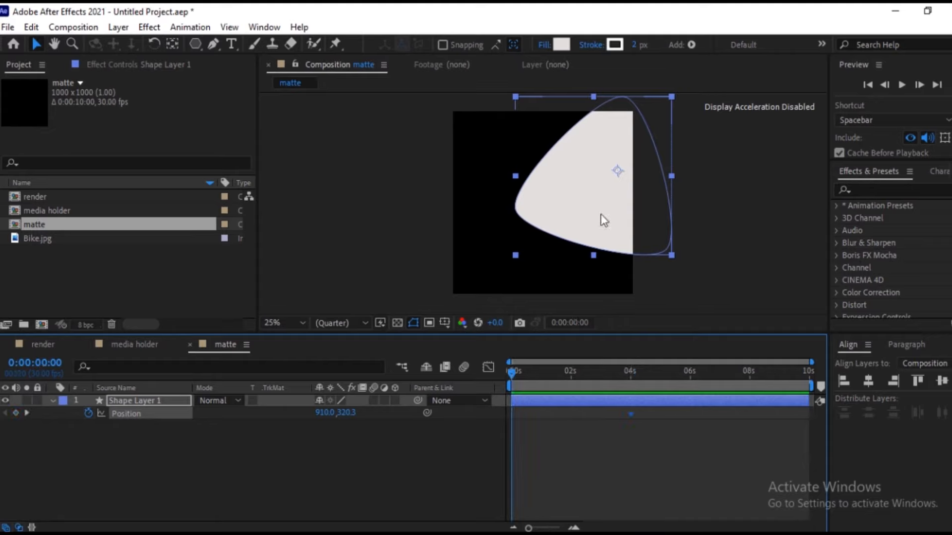
drag(569, 227, 699, 133)
drag(513, 368, 670, 376)
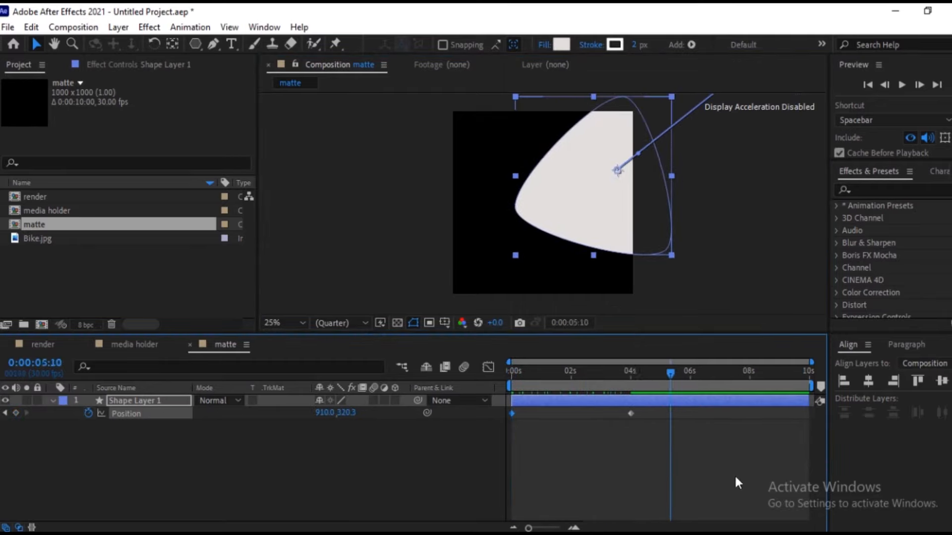
click(129, 460)
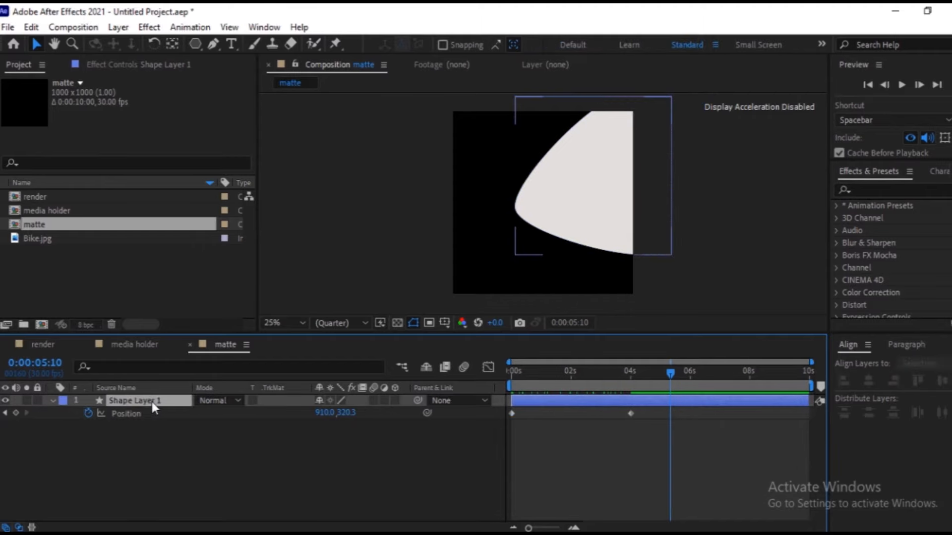
Add the expression time*10 to the shape layer's rotation and preview the motion from the start to 5 seconds.
click(152, 401)
key(r)
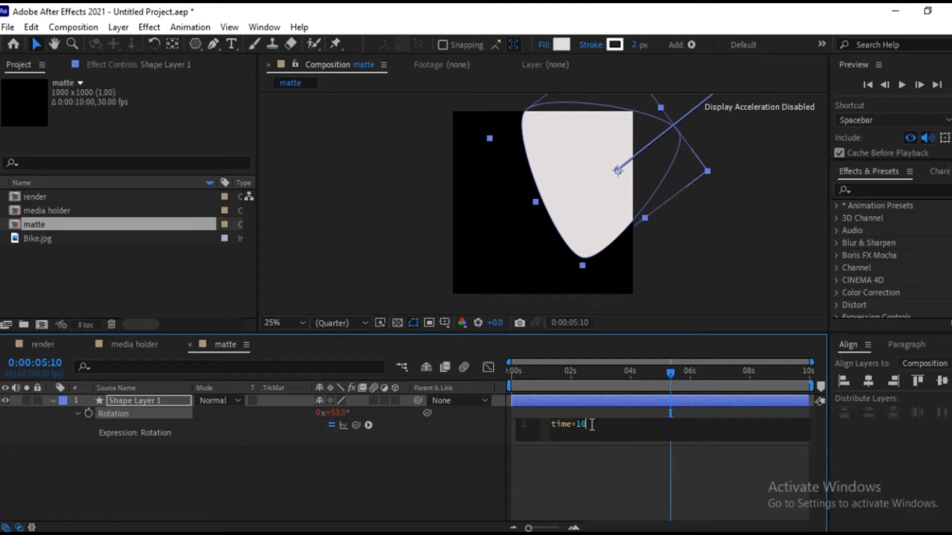
drag(528, 528, 539, 528)
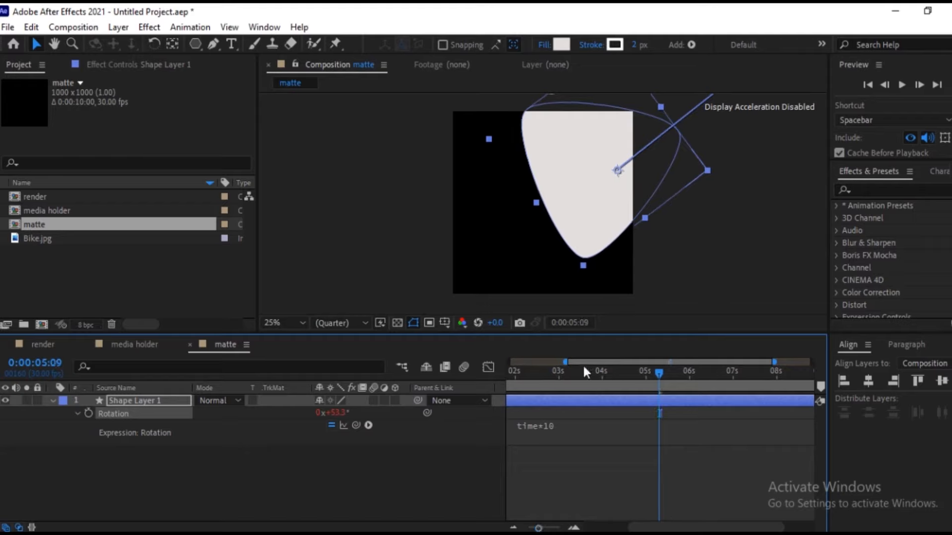
key(Home)
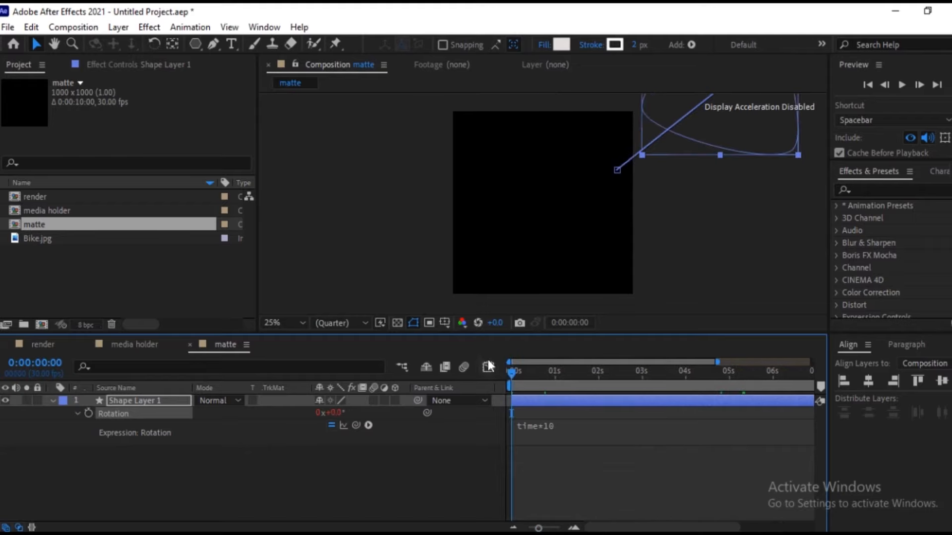
click(555, 373)
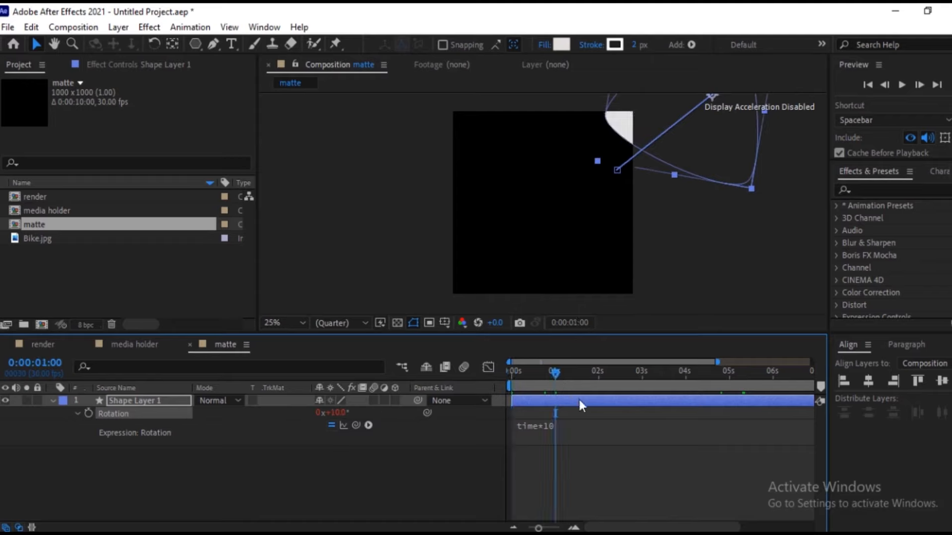
click(597, 373)
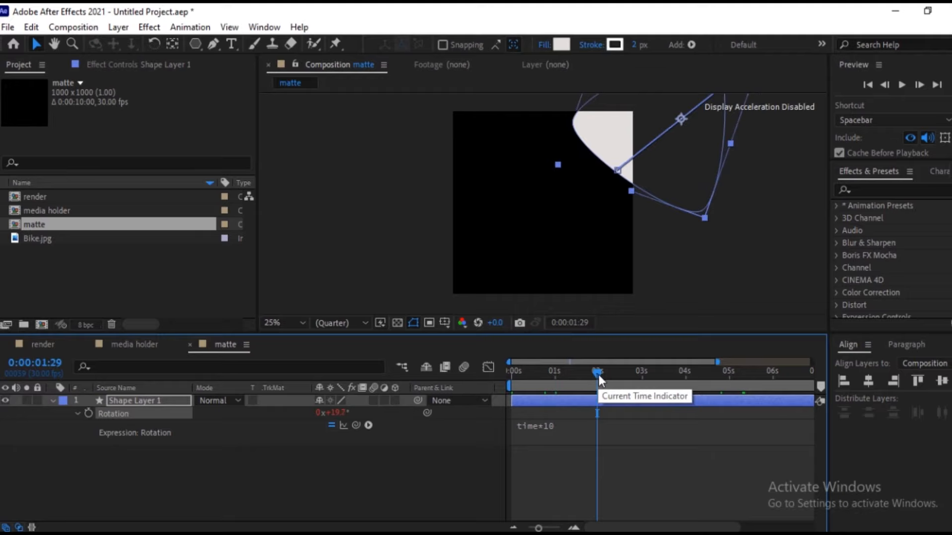
drag(598, 373, 729, 375)
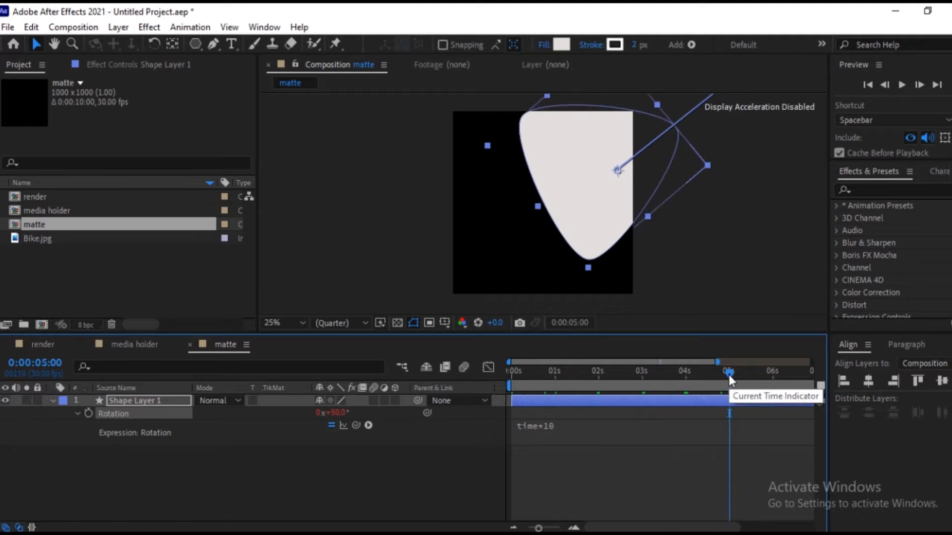
click(310, 461)
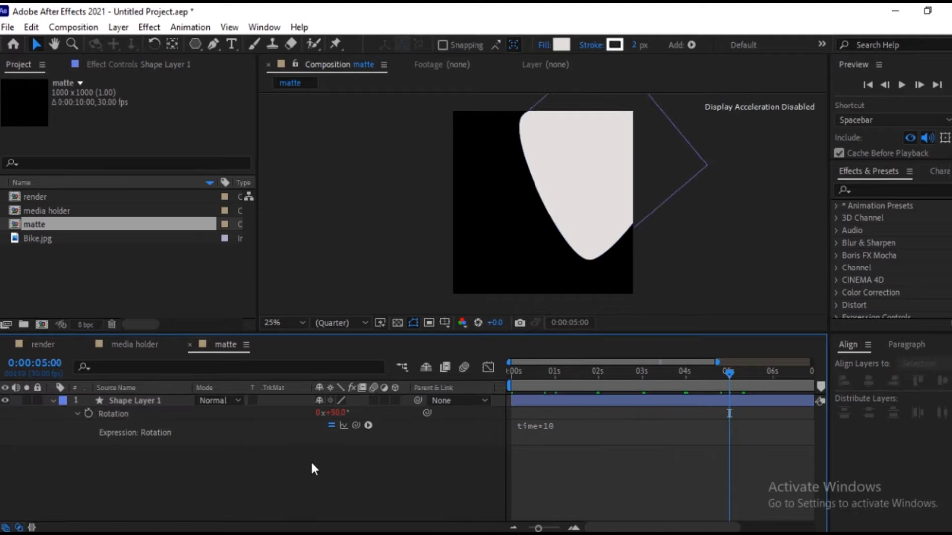
Preview the triangle's motion past 6 seconds, then apply Easy Ease to both of its position keyframes.
click(51, 401)
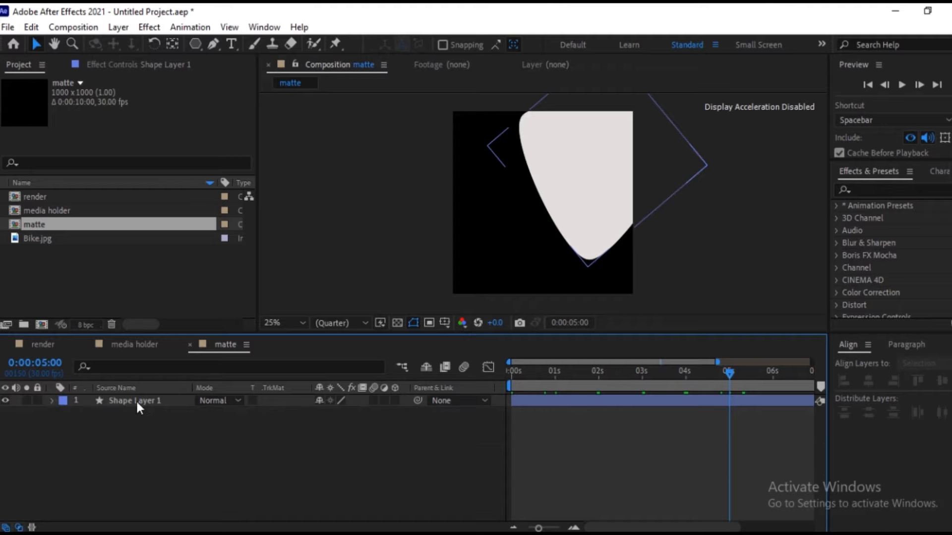
click(135, 400)
drag(729, 374, 778, 403)
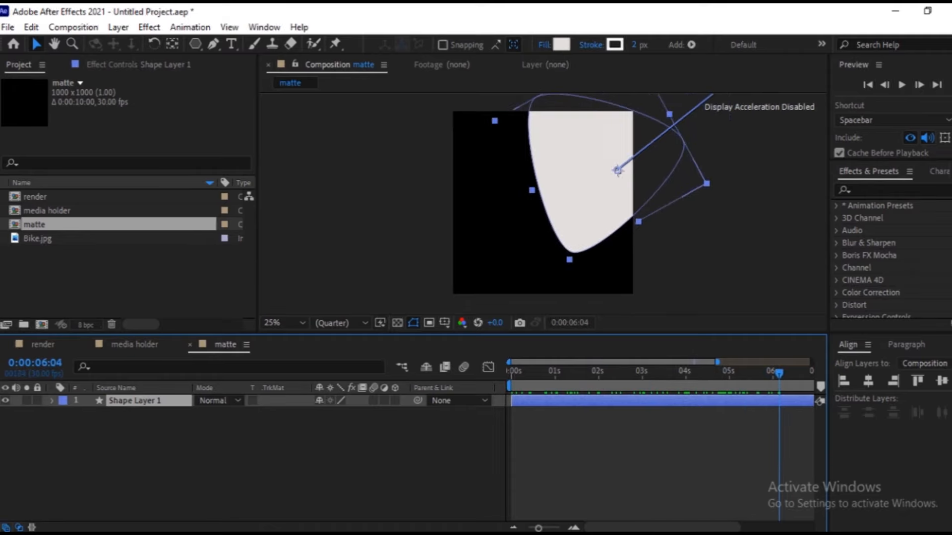
key(p)
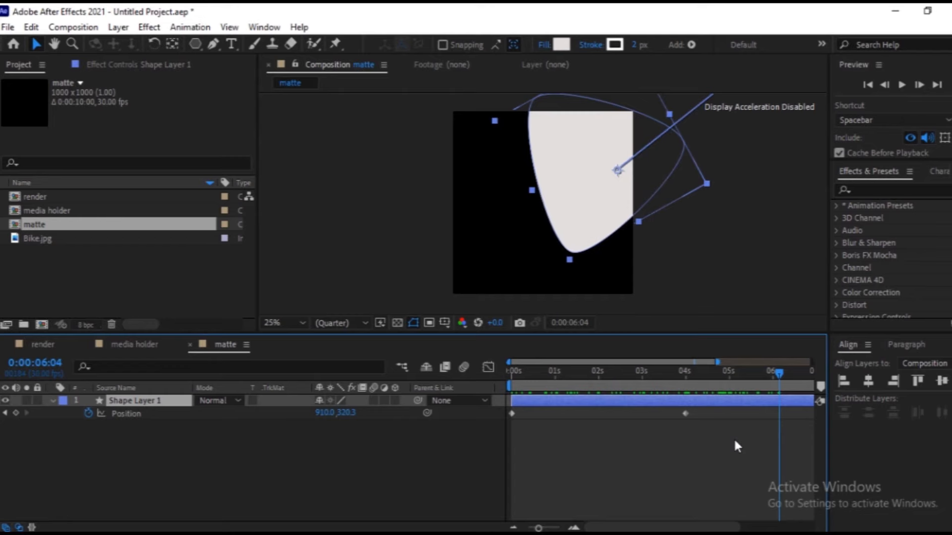
drag(734, 441, 508, 410)
key(F9)
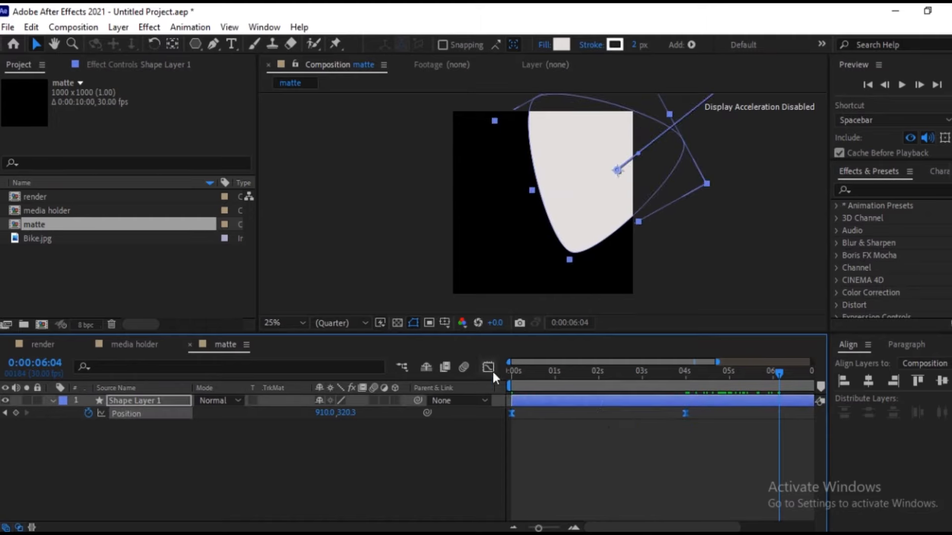
Reshape the position's speed graph by lengthening the 4-second keyframe's ease so the speed peaks within the first second and slows gradually.
click(490, 369)
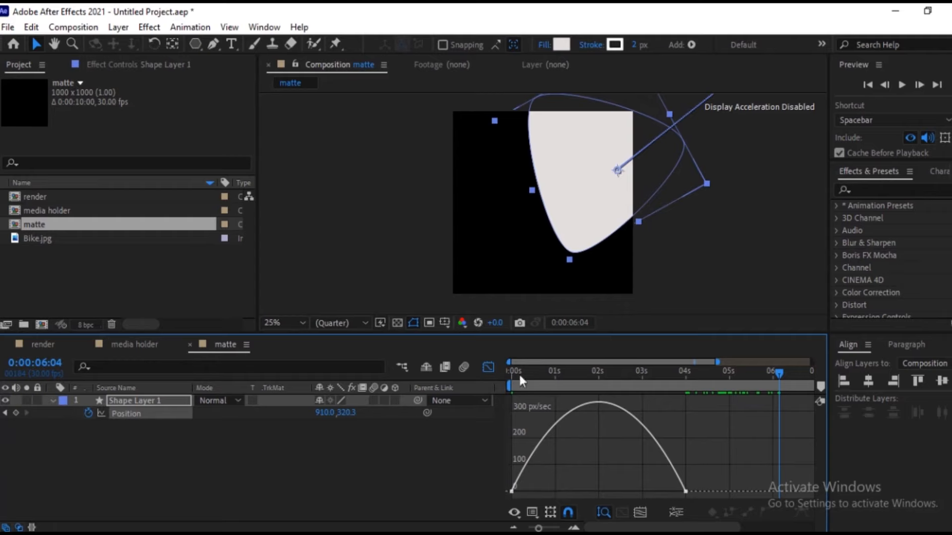
right_click(542, 464)
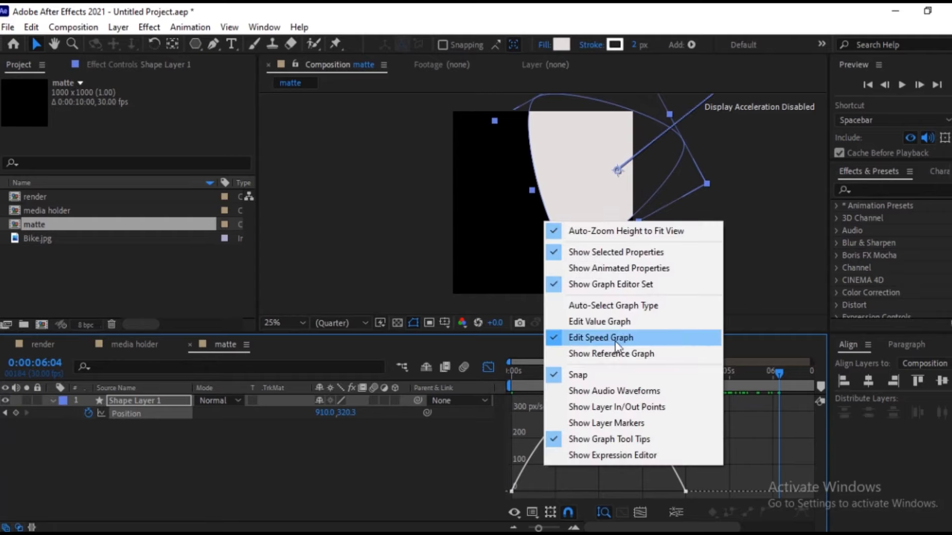
click(456, 457)
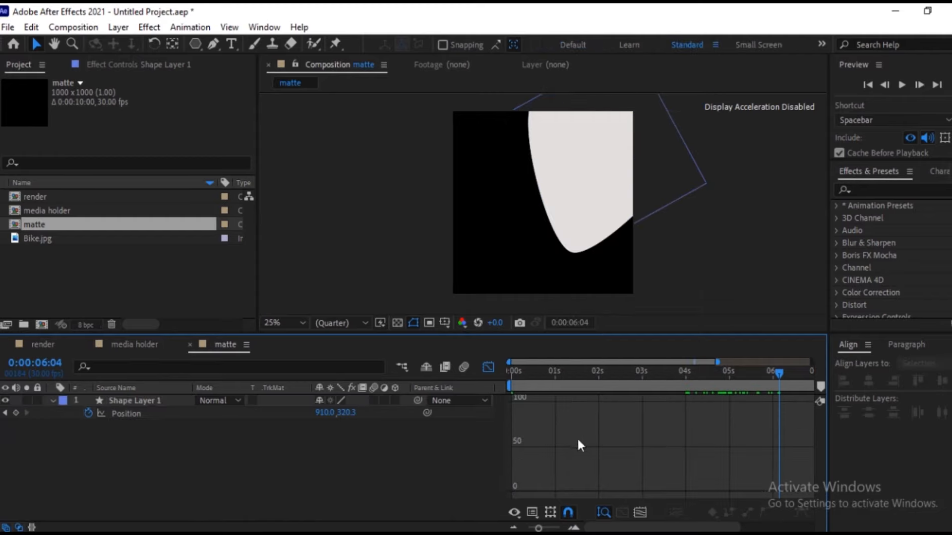
click(146, 414)
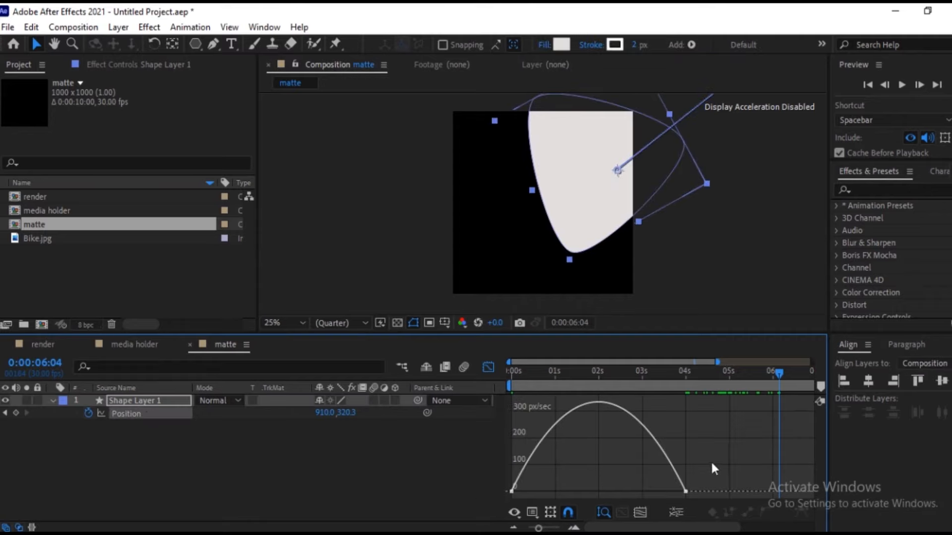
drag(713, 461, 506, 499)
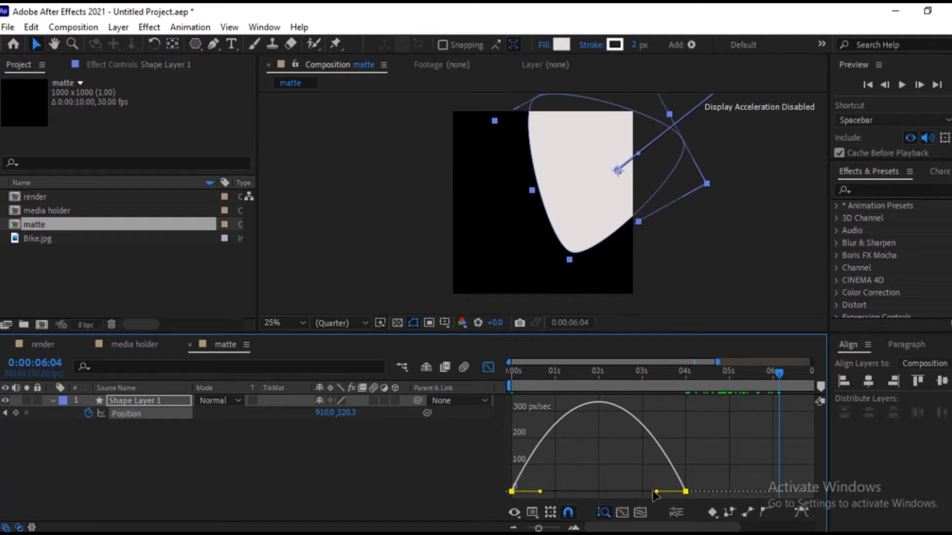
drag(655, 491, 534, 493)
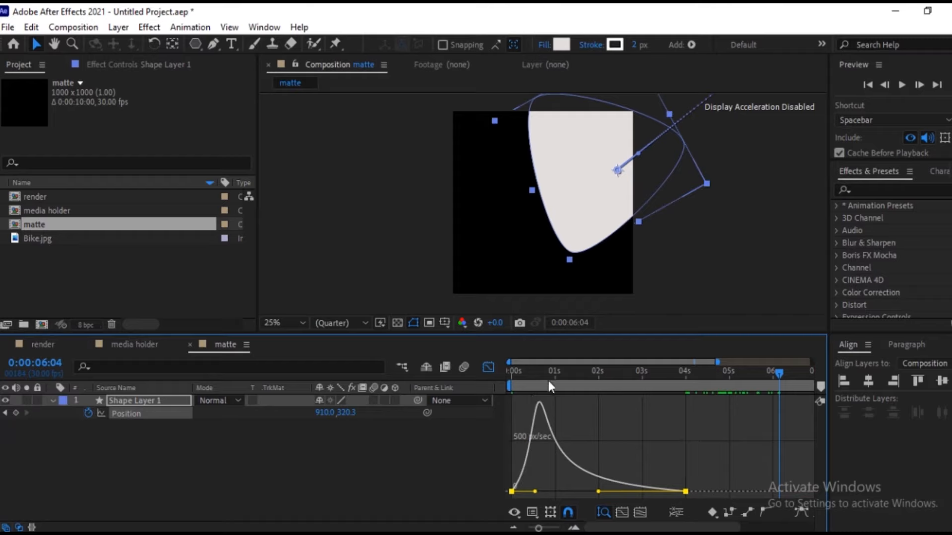
Shorten the first position keyframe's ease slightly, preview the slide-in, and close the graph editor with the layer's properties collapsed.
drag(550, 370, 508, 382)
drag(535, 491, 531, 491)
drag(521, 369, 686, 391)
drag(596, 405, 588, 391)
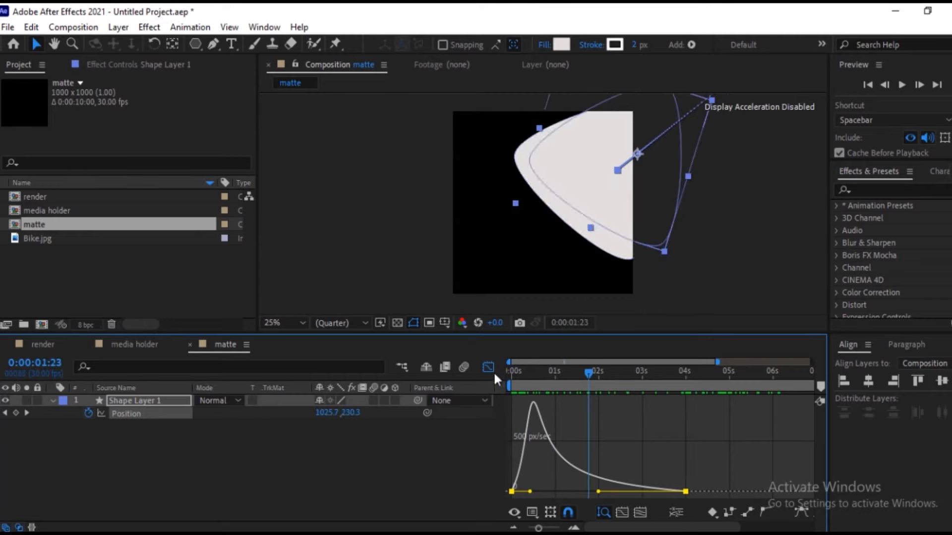
click(489, 367)
click(507, 439)
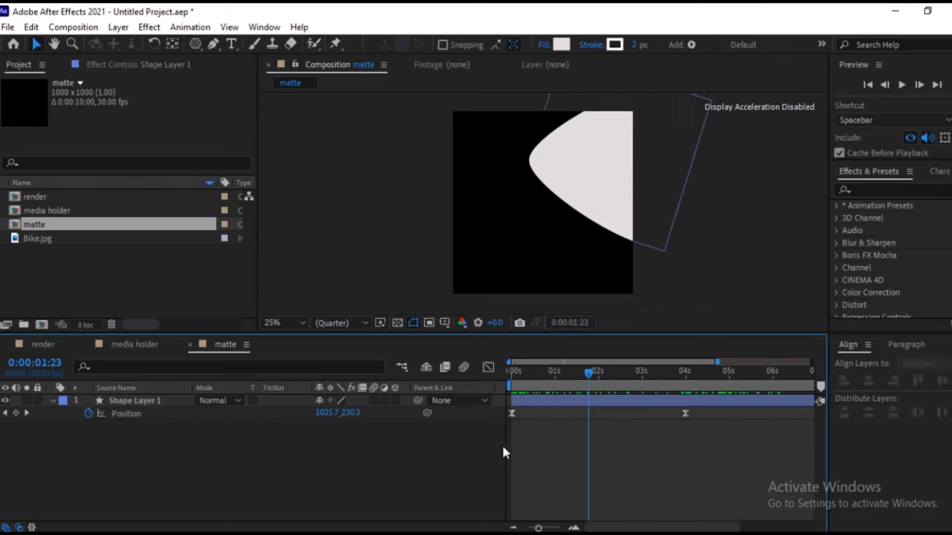
click(53, 401)
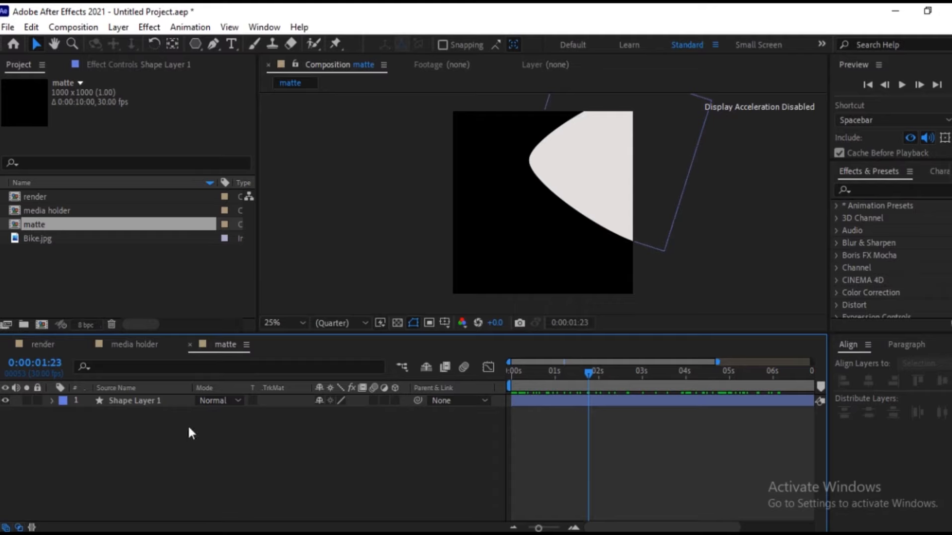
Place Bike.jpg as a layer in the media holder composition.
click(39, 345)
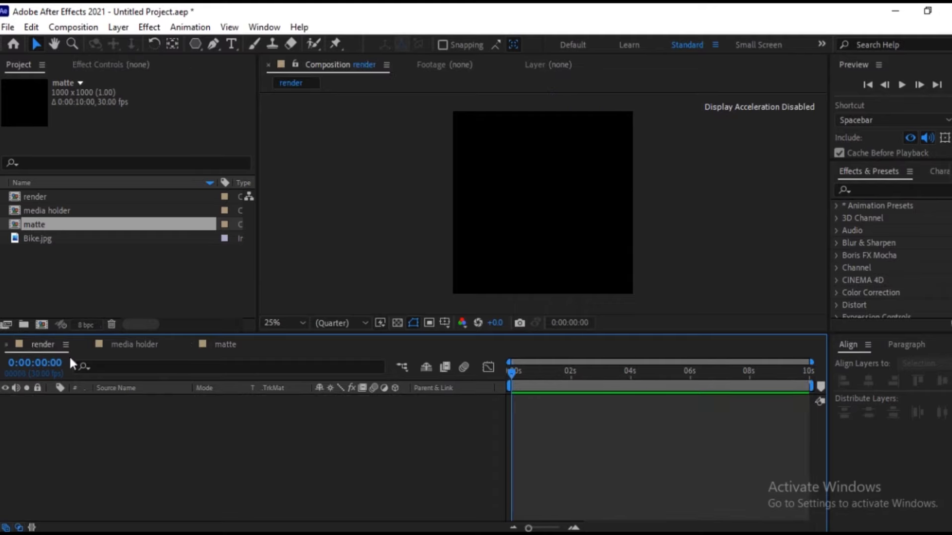
click(144, 347)
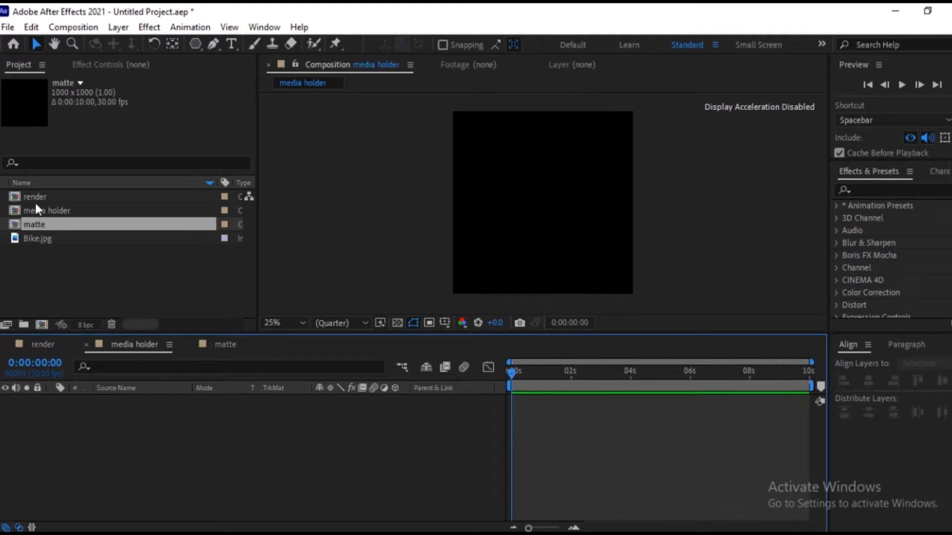
drag(39, 239, 213, 446)
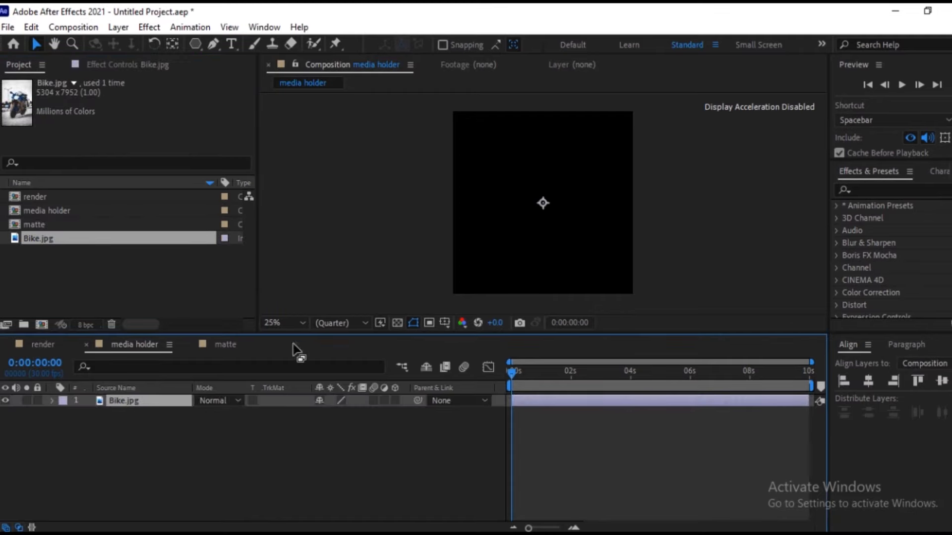
Scale the Bike.jpg layer down until it is only slightly larger than the composition frame and shows the whole motorcycle.
scroll(558, 218, down, 3)
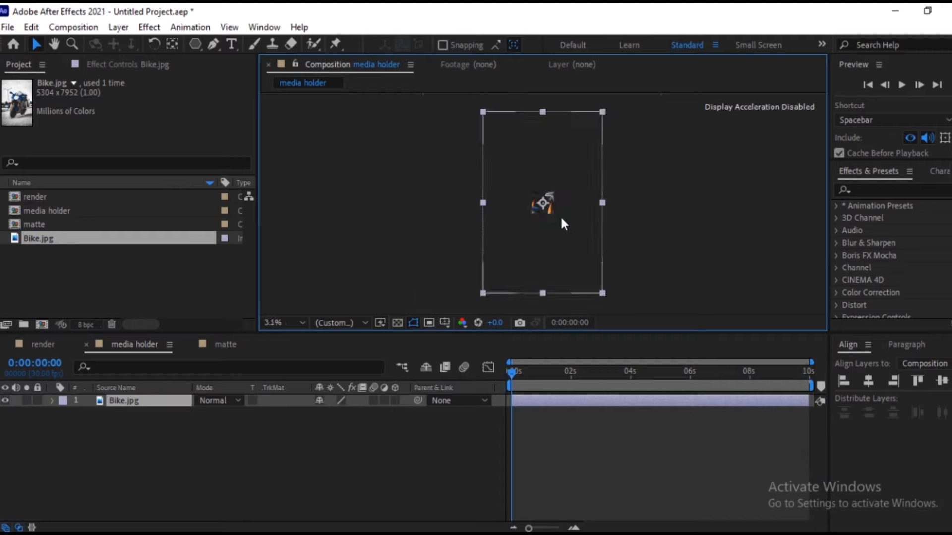
drag(603, 293, 557, 221)
scroll(558, 221, up, 2)
scroll(615, 280, up, 1)
scroll(650, 290, down, 1)
drag(598, 274, 591, 255)
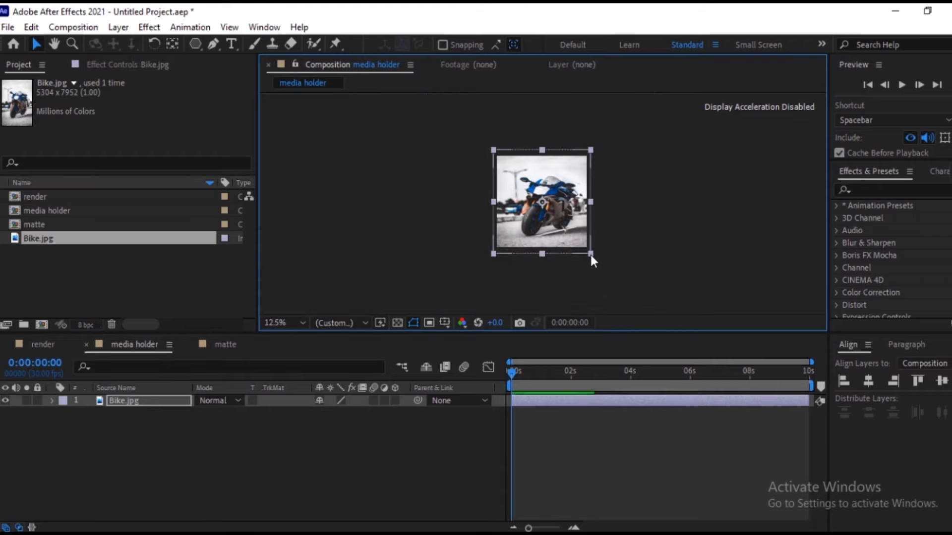
scroll(591, 254, up, 1)
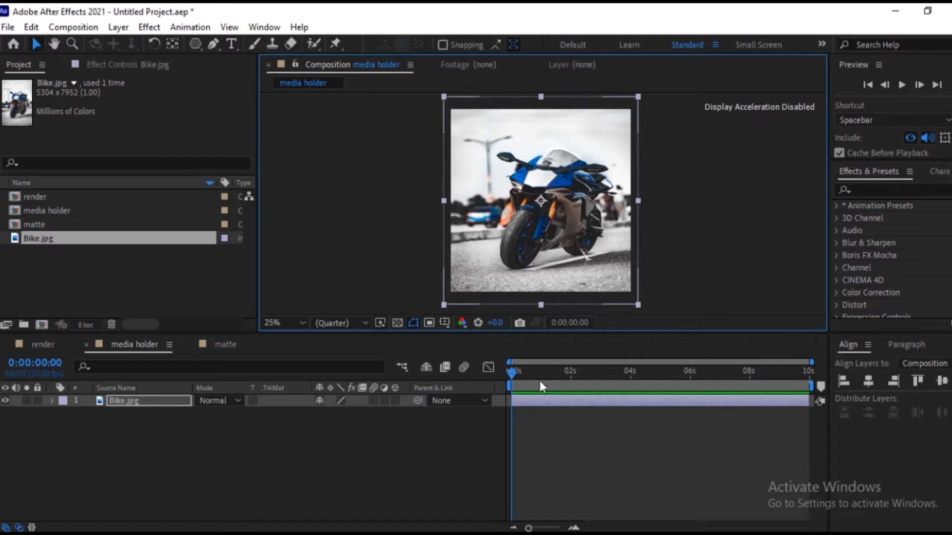
click(258, 435)
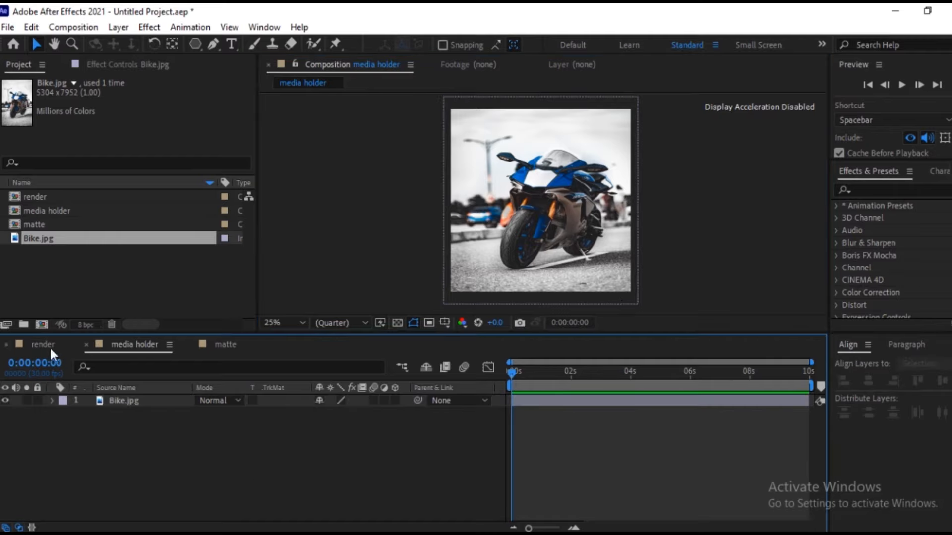
Add the matte and media holder compositions to the render composition, with matte above media holder.
click(43, 345)
drag(28, 221, 104, 401)
drag(38, 212, 121, 413)
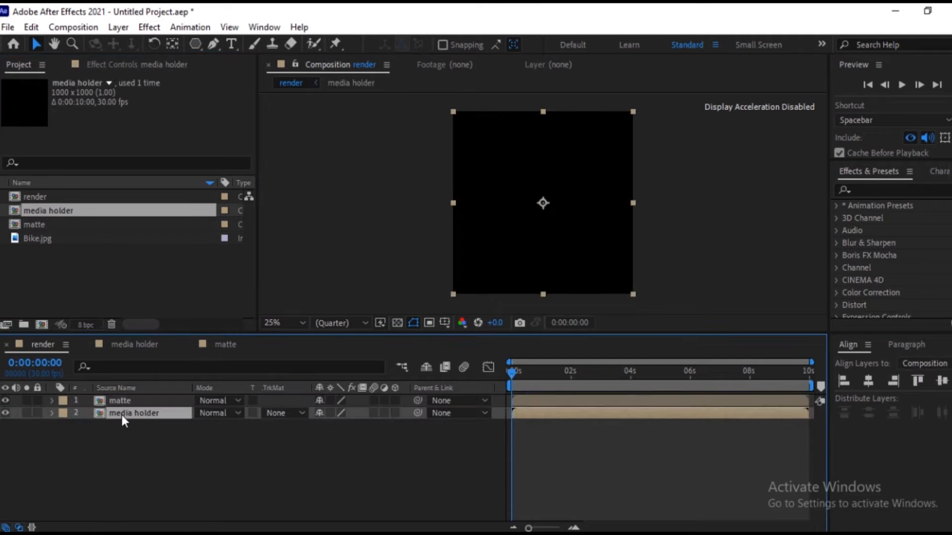
Set the media holder layer's track matte to Alpha Matte "matte" and preview the masked image.
click(125, 402)
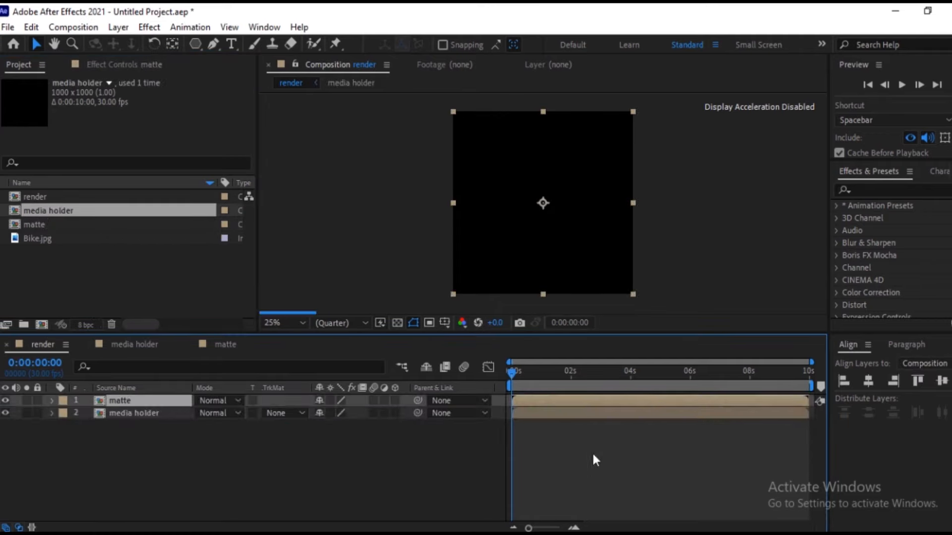
click(127, 414)
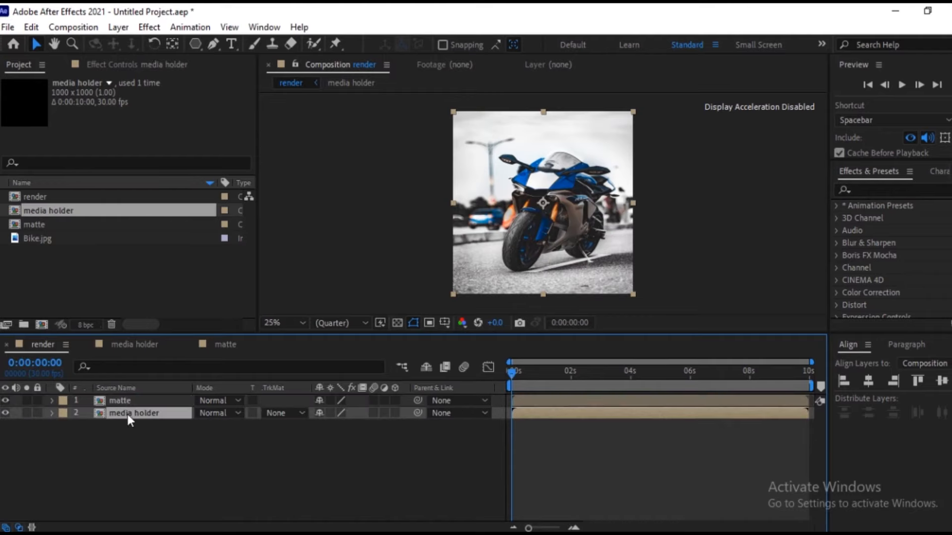
click(302, 409)
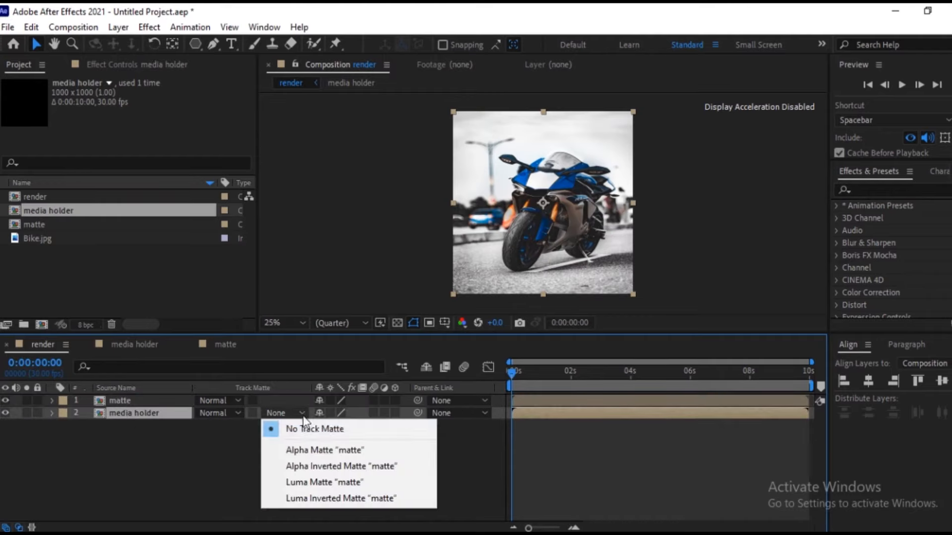
click(301, 451)
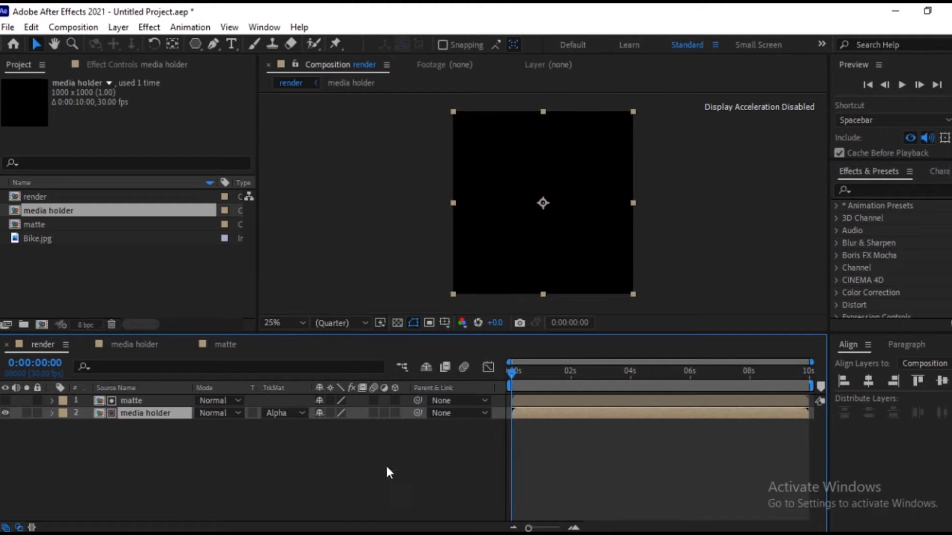
drag(520, 370, 607, 404)
Move the media holder layer up and right and shrink it to about 72, 89.6% to fit the bike inside the matte shape, checking the animation.
click(144, 399)
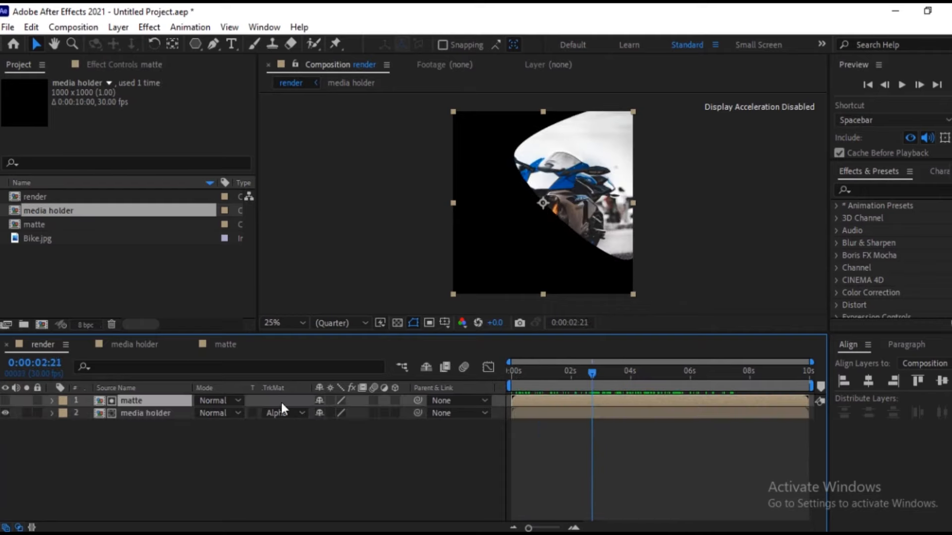
click(163, 415)
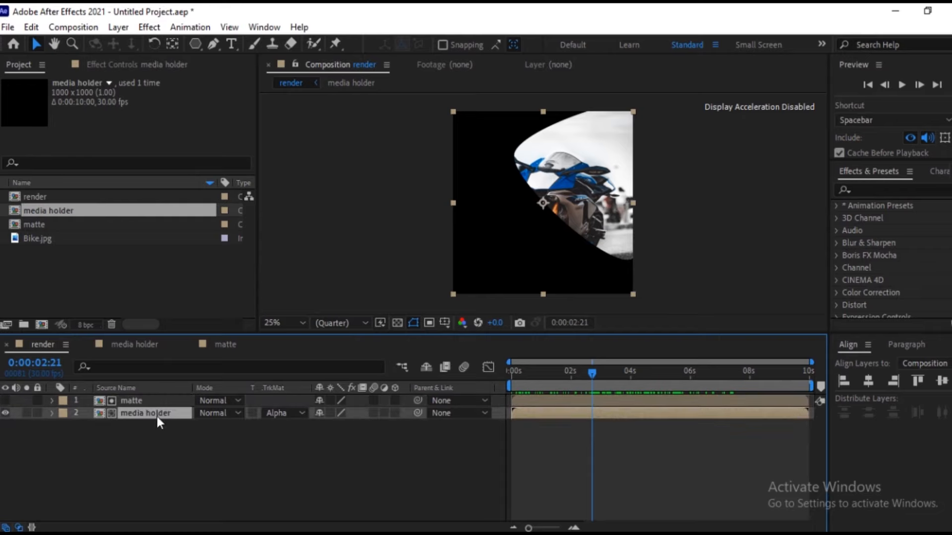
drag(572, 210, 593, 200)
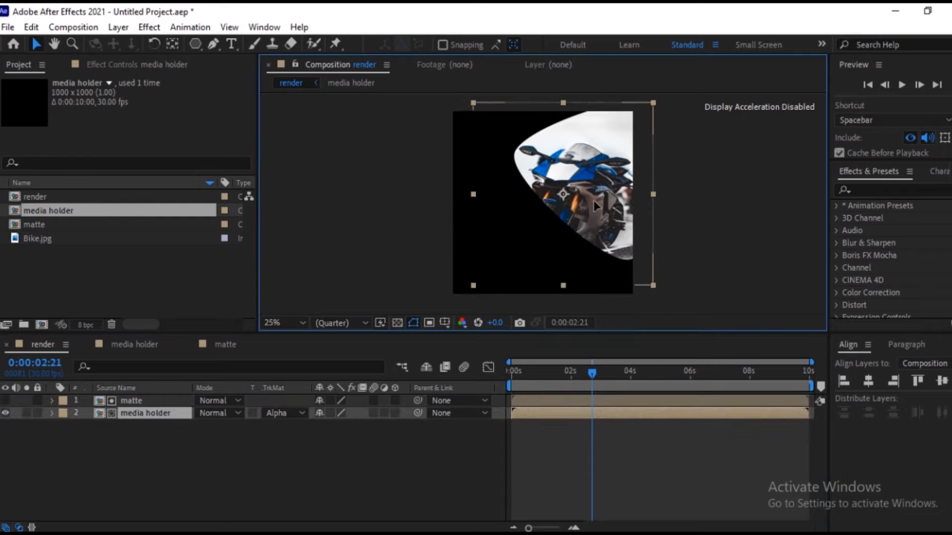
drag(654, 192, 640, 192)
drag(565, 284, 565, 275)
drag(583, 212, 589, 207)
mouse_move(647, 187)
mouse_down()
mouse_move(608, 196)
mouse_move(641, 179)
mouse_up()
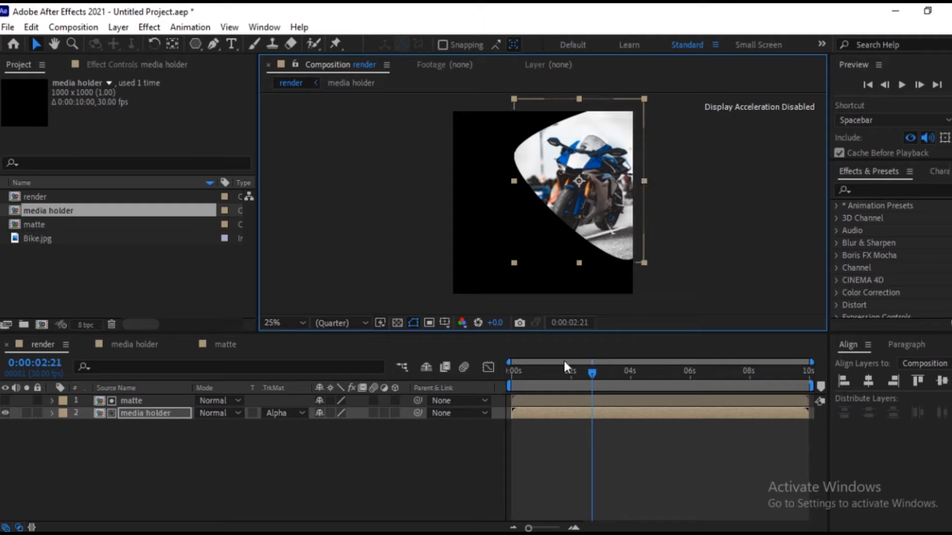
click(548, 369)
drag(542, 371, 605, 380)
click(154, 428)
Keyframe the media holder layer's scale at 4 seconds, and enlarge it to about 84.9, 105.6% at 0 seconds.
click(152, 414)
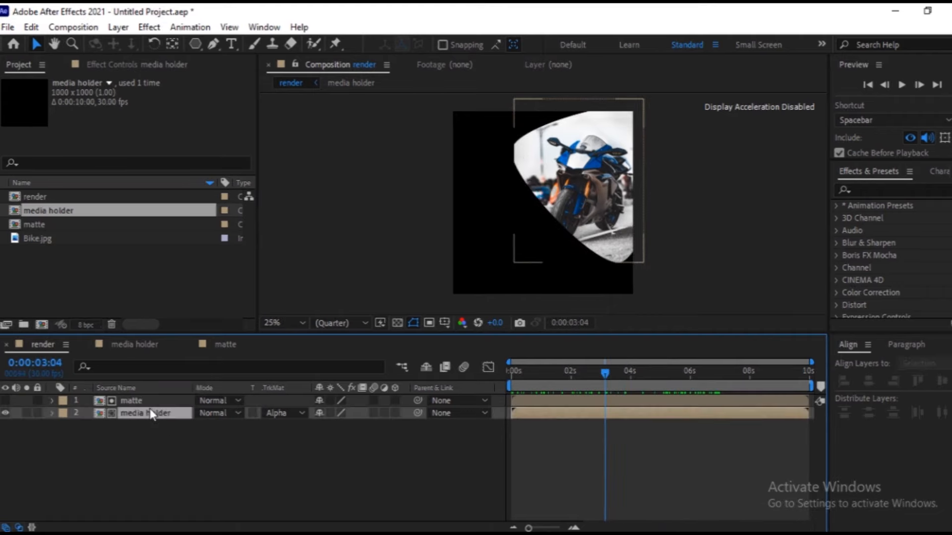
key(s)
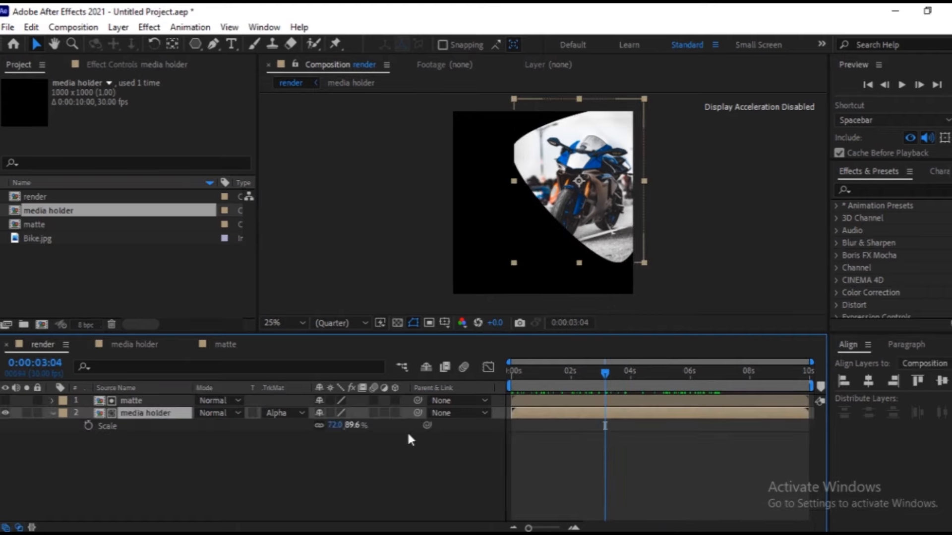
click(629, 373)
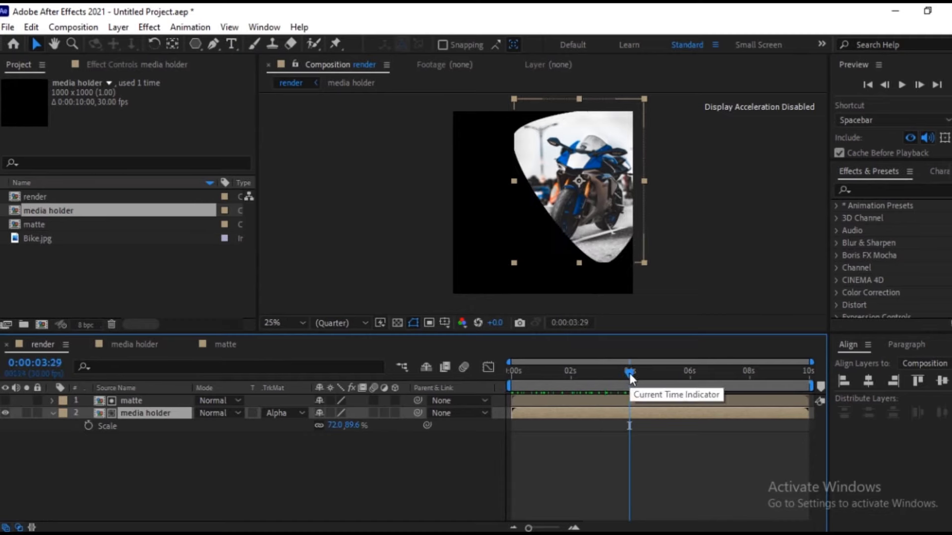
key(Page_Down)
click(88, 426)
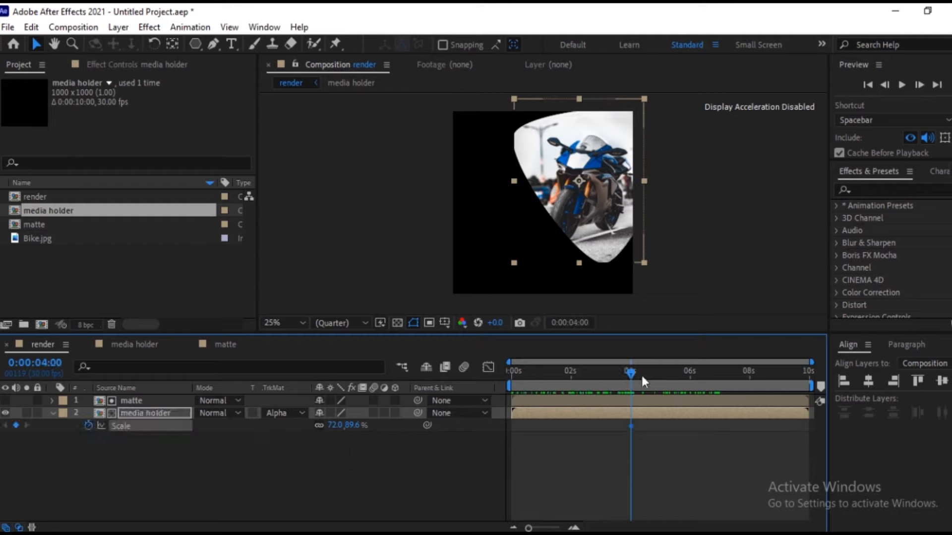
drag(627, 369, 472, 373)
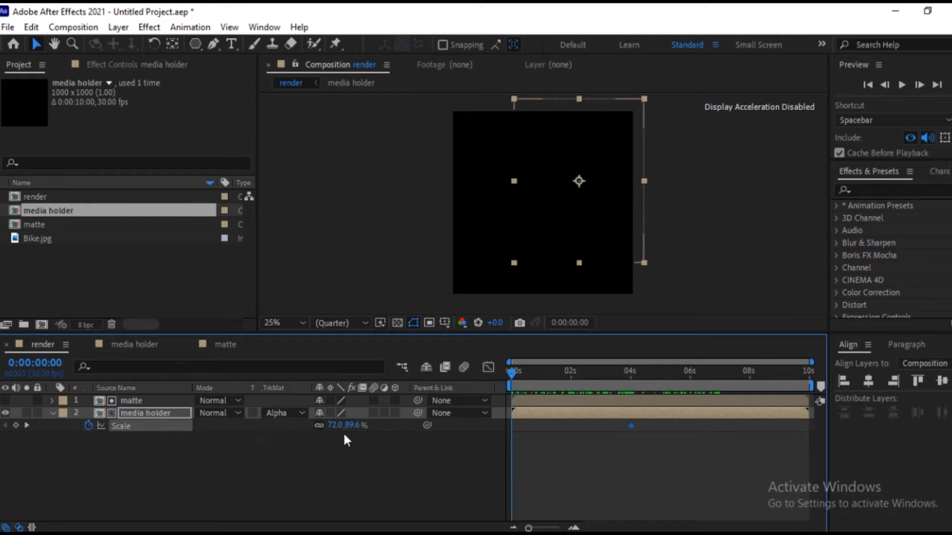
drag(349, 429, 364, 433)
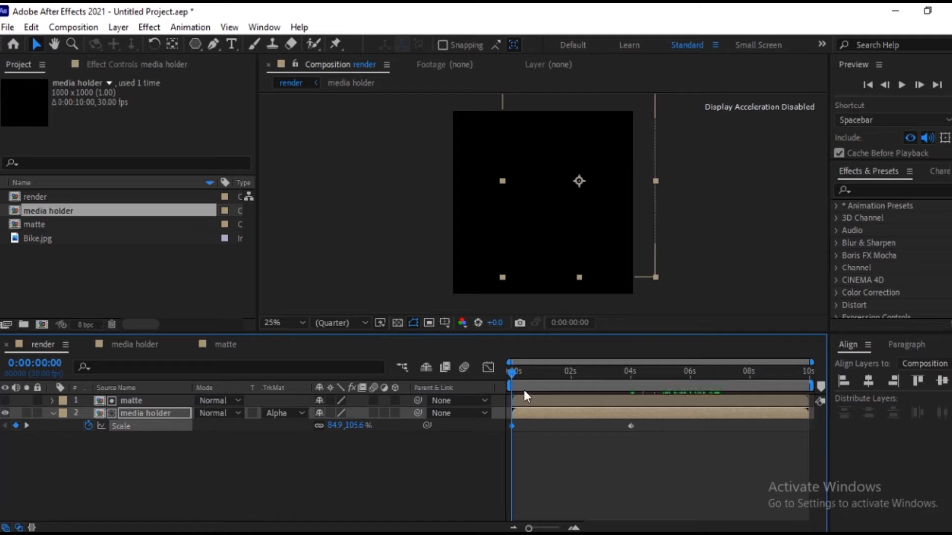
Apply Easy Ease to both scale keyframes of the media holder layer.
drag(509, 370, 642, 380)
drag(688, 448, 507, 421)
key(F9)
Reshape the media holder's scale speed graph so the speed peaks early and eases out long towards 4 seconds, then return to the layer bars.
click(488, 371)
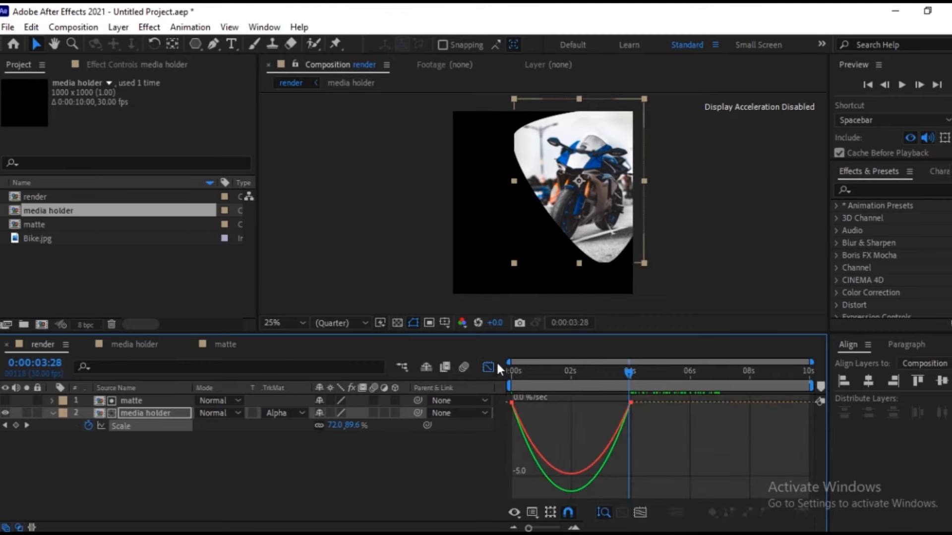
drag(672, 424, 502, 406)
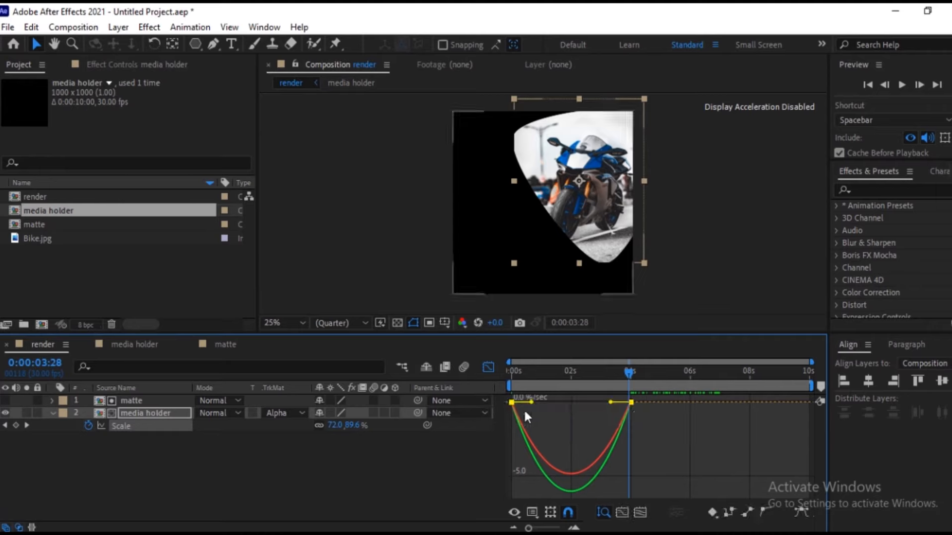
drag(614, 403, 537, 401)
mouse_move(626, 371)
mouse_down()
mouse_move(485, 369)
mouse_move(633, 375)
mouse_move(474, 382)
mouse_move(630, 386)
mouse_up()
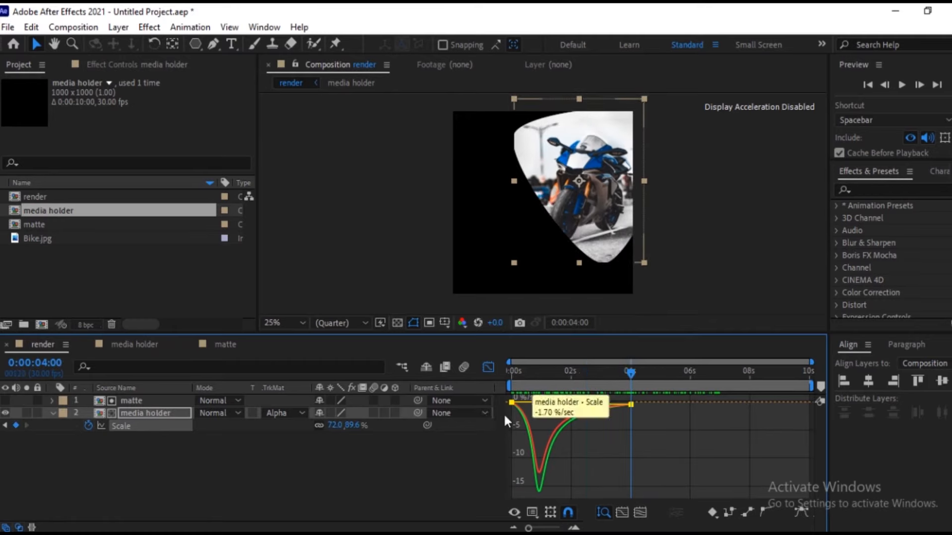
click(51, 413)
click(171, 439)
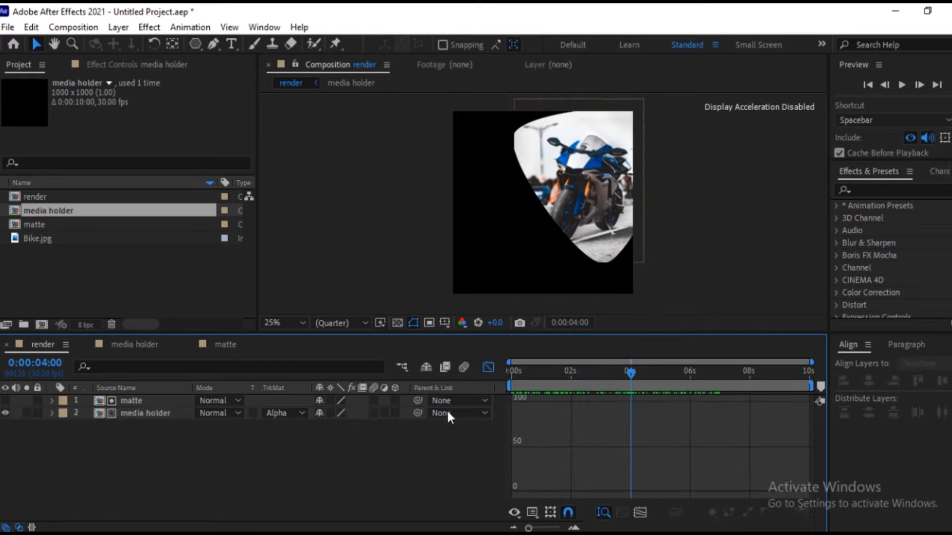
click(488, 368)
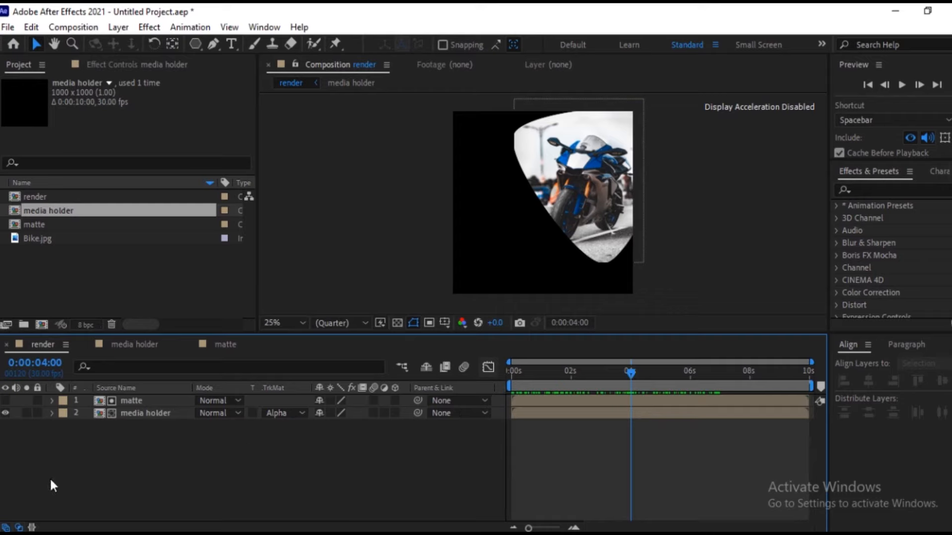
Duplicate the matte layer, place the copy below media holder, and make it visible.
click(137, 401)
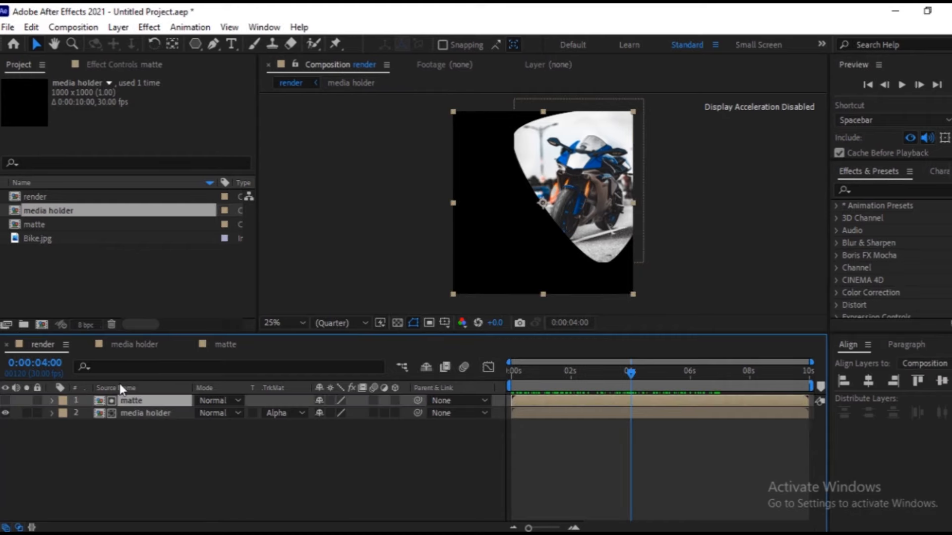
key(ctrl+d)
drag(126, 399, 147, 445)
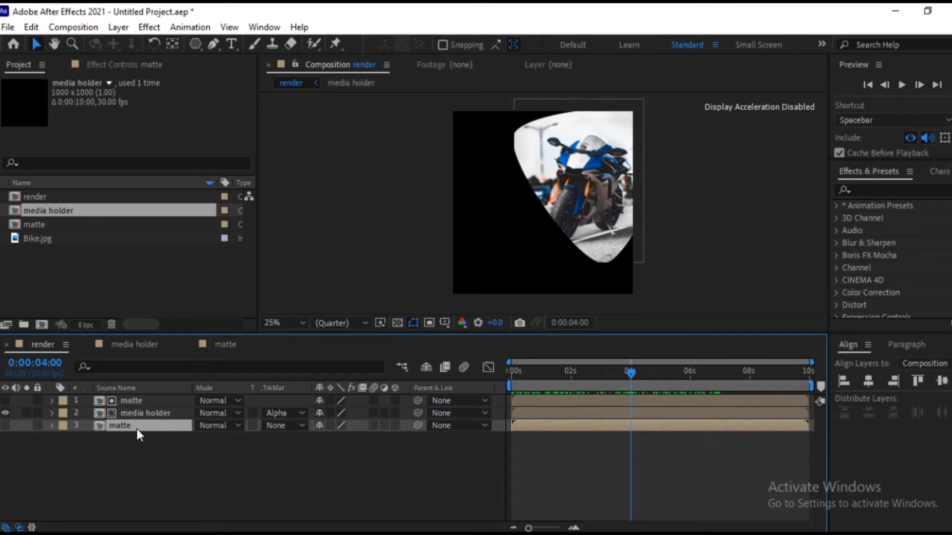
click(5, 425)
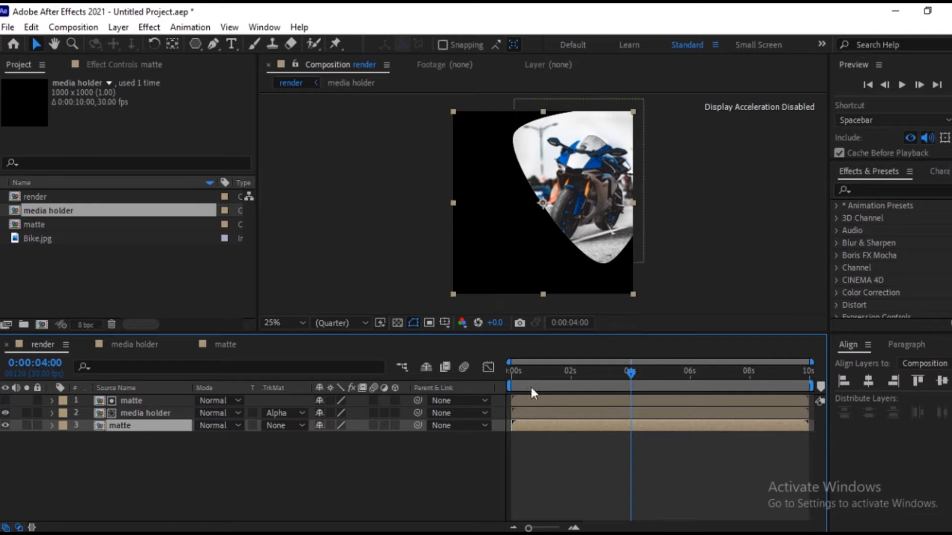
Scale the lower matte copy to 110% and check how its edge shows around the bike image.
key(s)
drag(355, 439, 365, 441)
click(375, 458)
click(333, 439)
click(441, 476)
drag(595, 371, 635, 375)
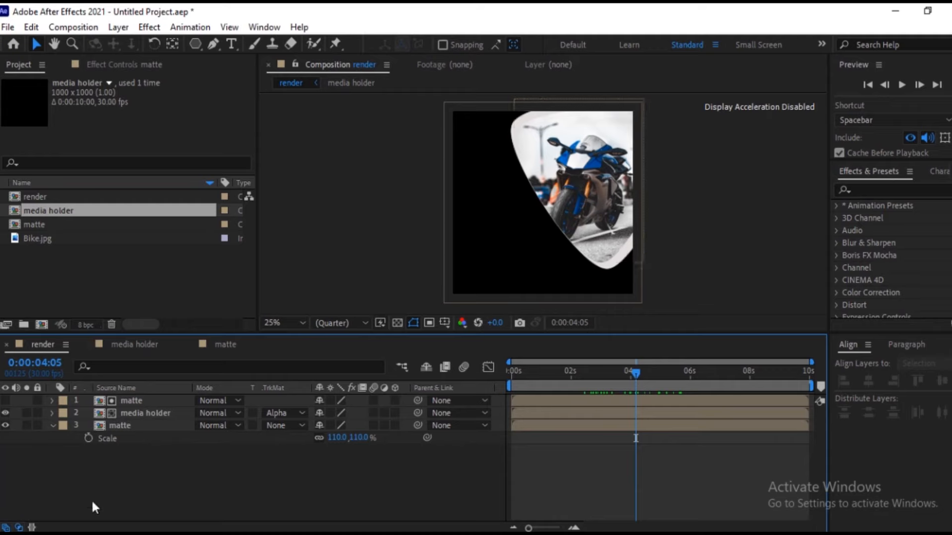
click(49, 425)
Find the Gradient Ramp effect and apply it to the lower matte layer.
click(124, 425)
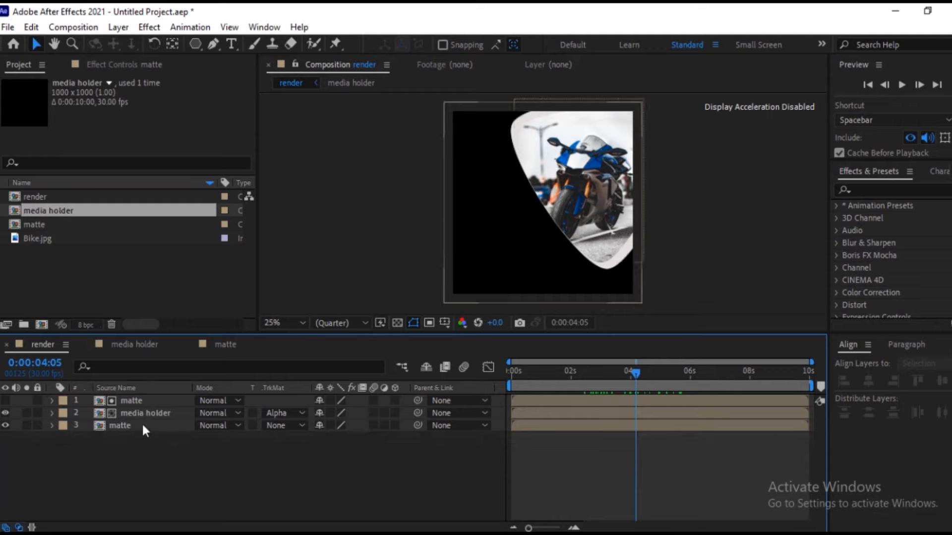
click(883, 189)
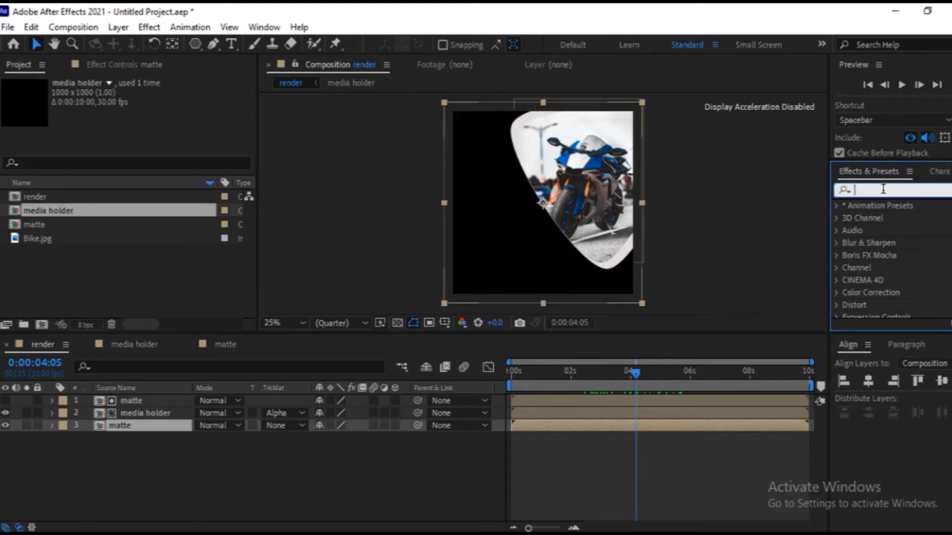
text(ramp)
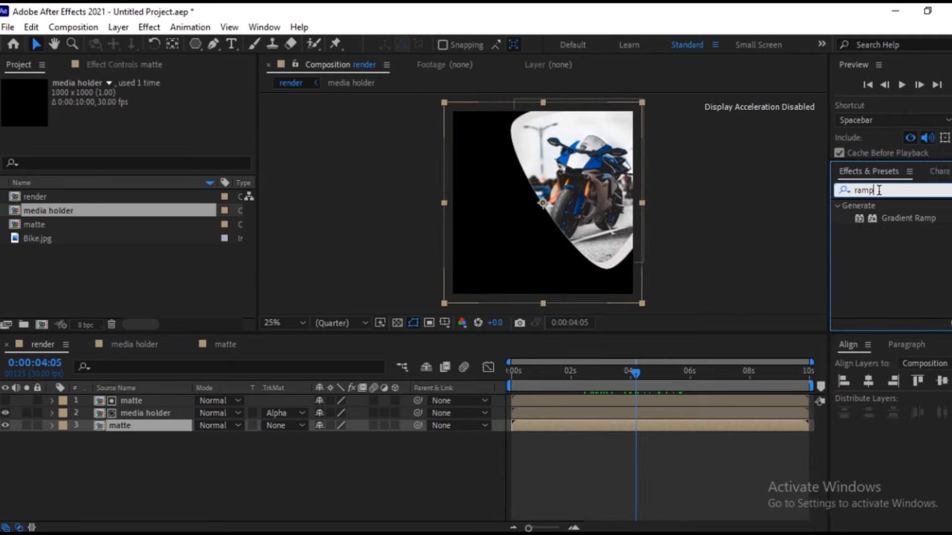
double_click(889, 219)
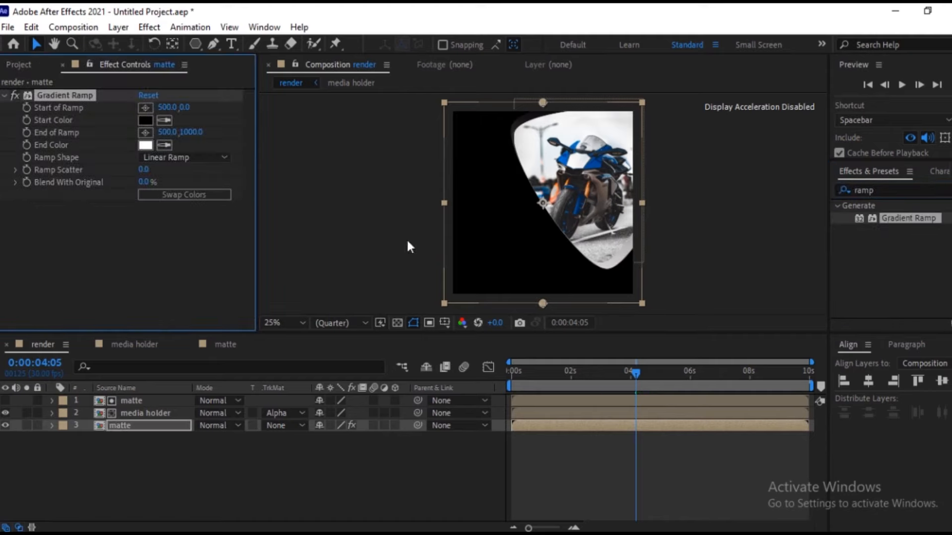
Hide the media holder layer and set the Gradient Ramp's start color to red FF1414.
click(6, 416)
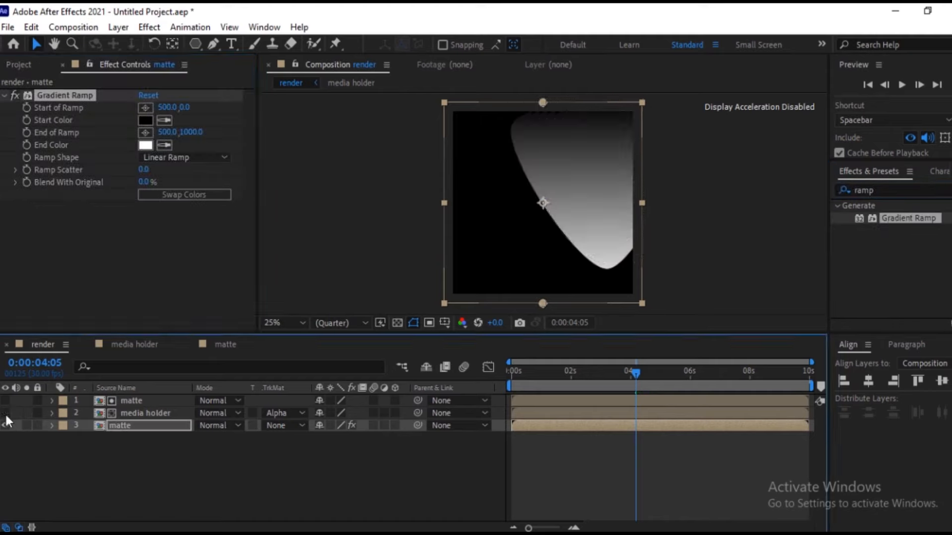
click(144, 122)
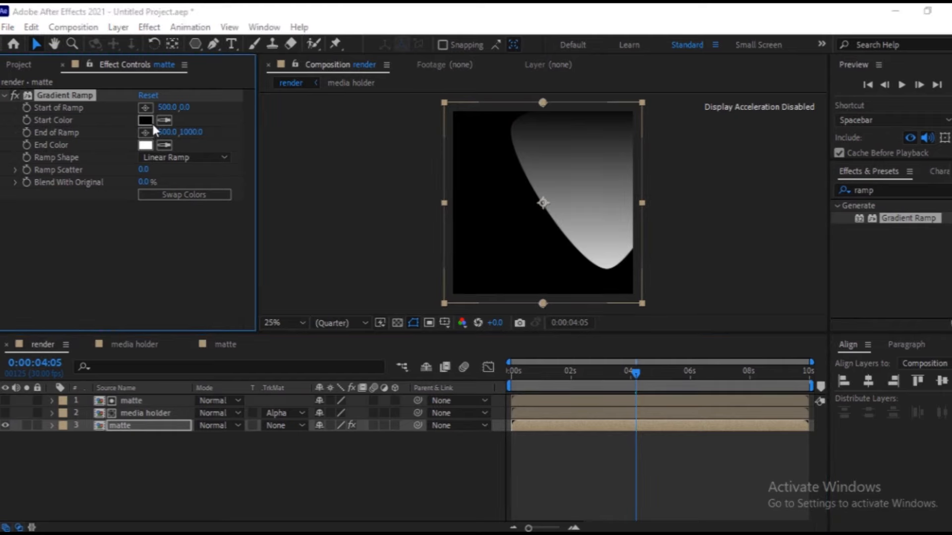
drag(202, 162, 208, 107)
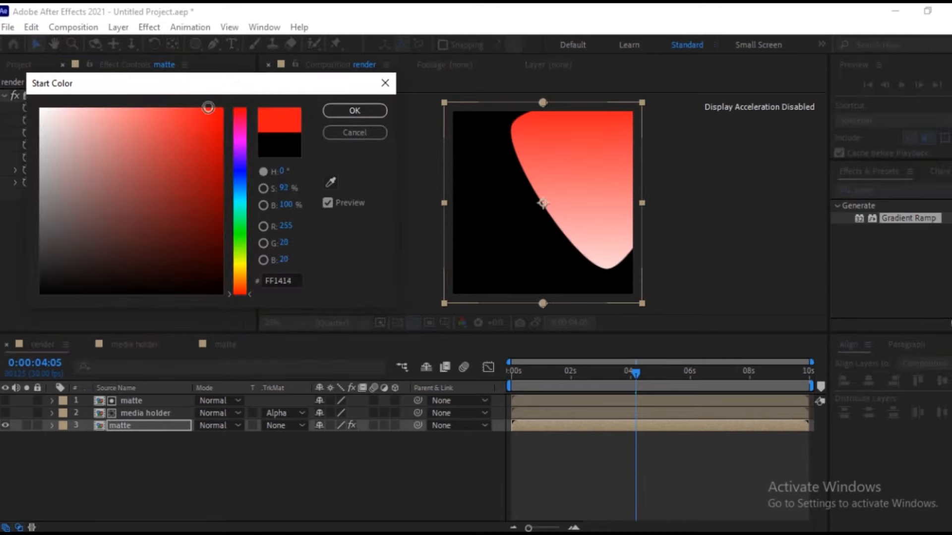
click(366, 107)
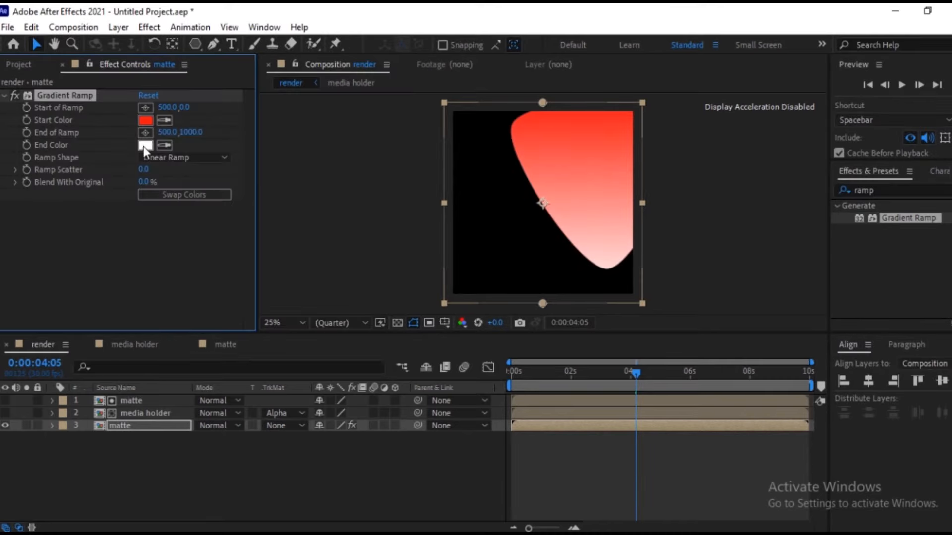
Set the Gradient Ramp's end color to purple 800EE0 and make the media holder layer visible again.
click(144, 147)
drag(199, 221, 211, 130)
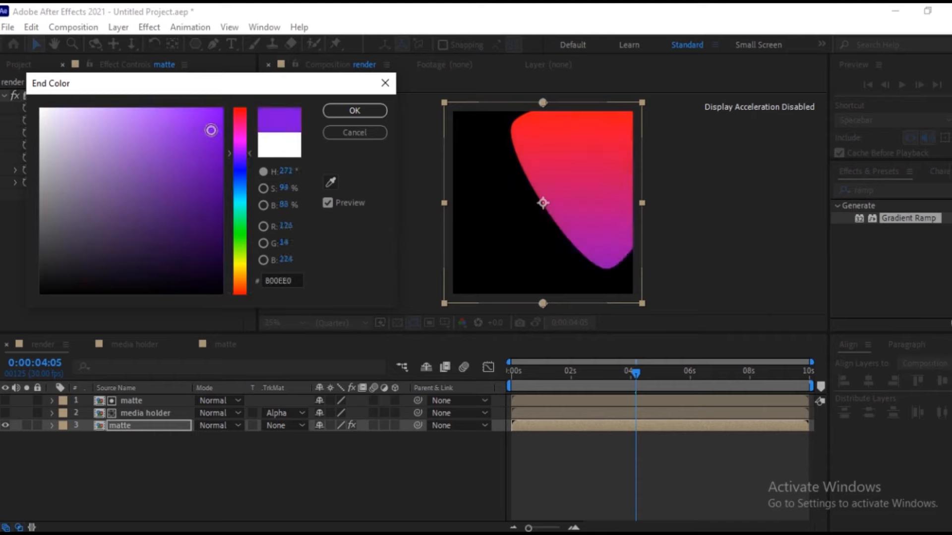
click(371, 111)
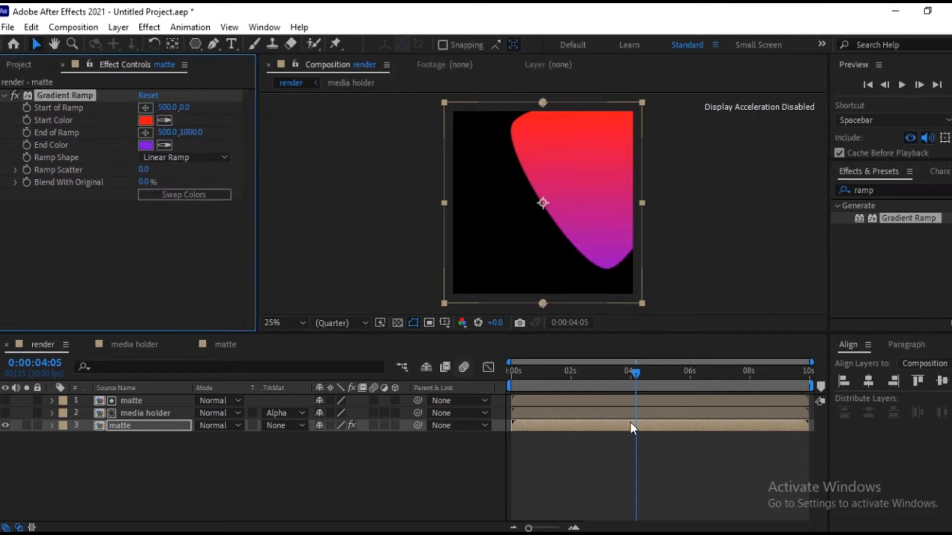
mouse_move(633, 368)
mouse_down()
mouse_move(499, 371)
mouse_move(640, 373)
mouse_up()
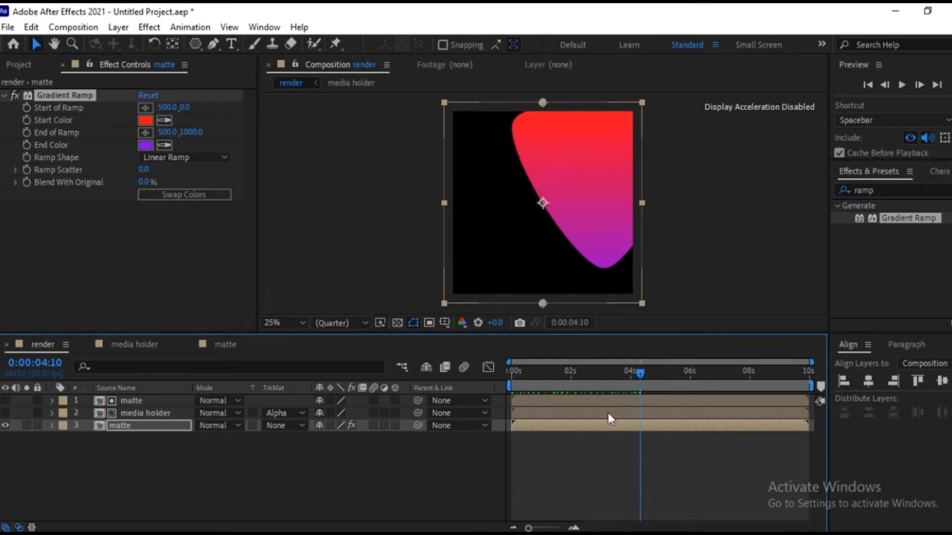
click(5, 413)
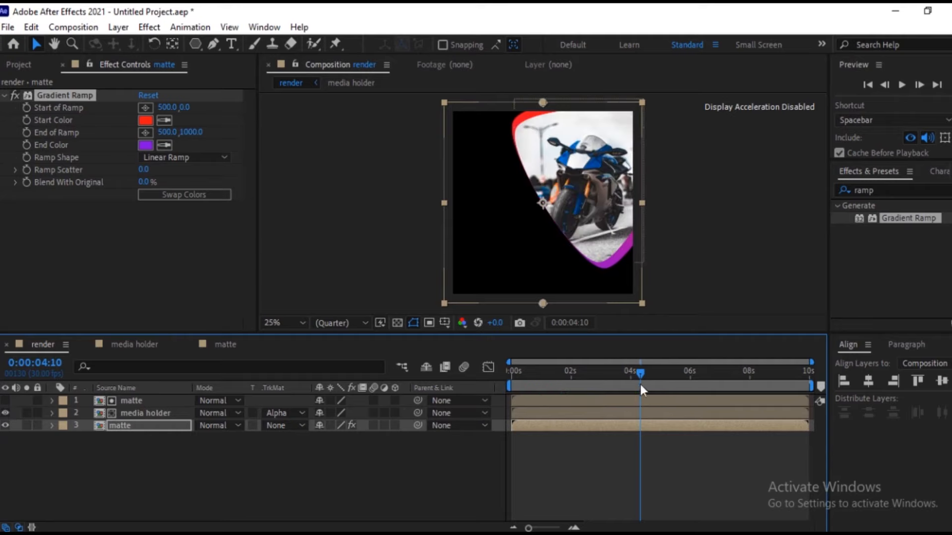
Delay the upper matte and media holder layers together by about half a second and check the offset reveal.
drag(636, 376, 576, 377)
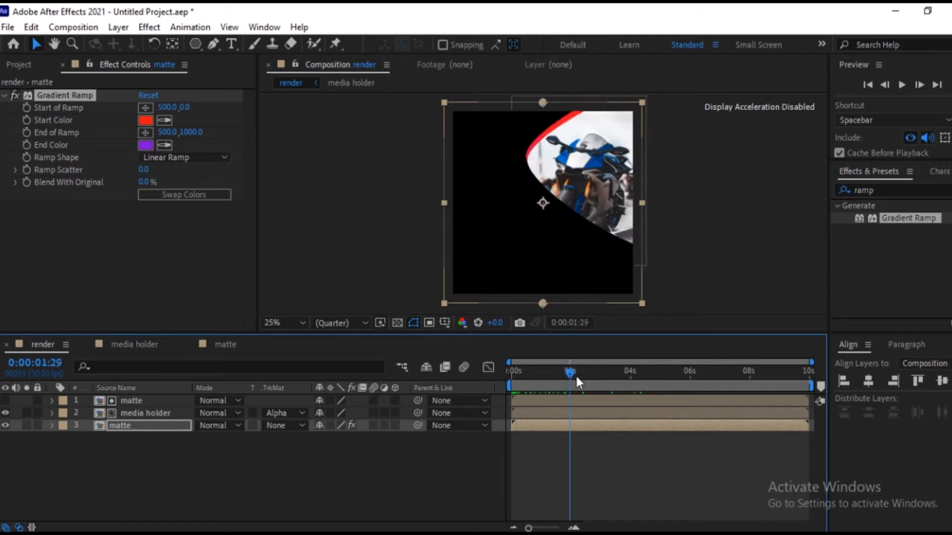
click(14, 400)
ctrl+click(19, 411)
drag(533, 399, 549, 399)
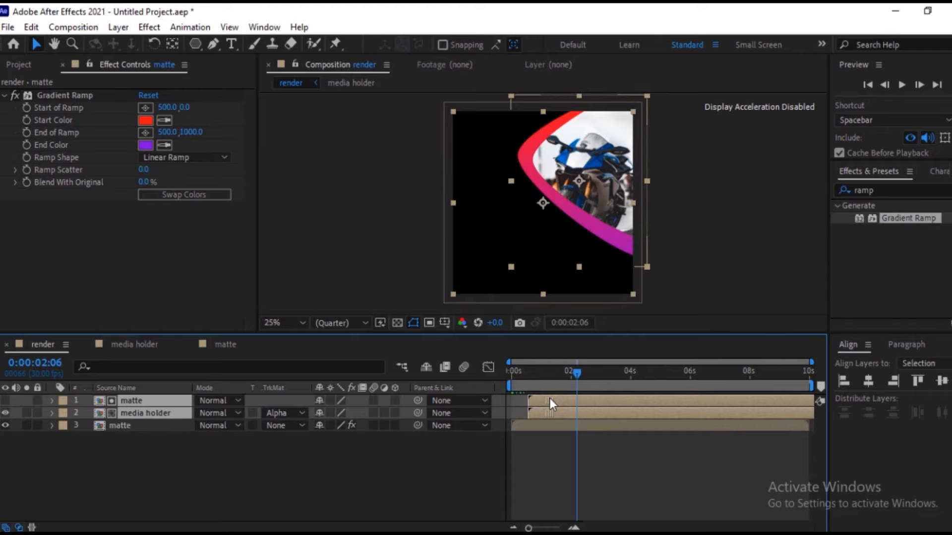
drag(585, 368, 657, 377)
click(693, 268)
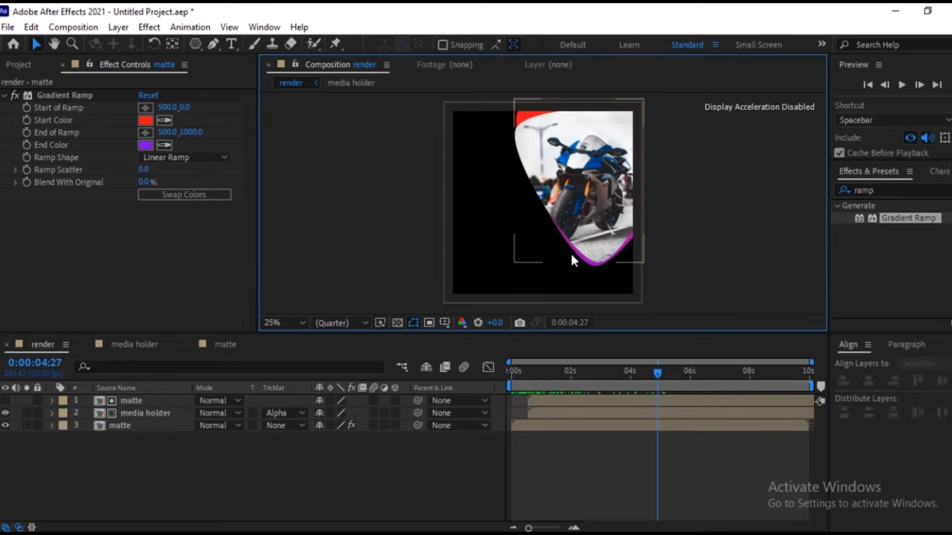
Create a 1000 x 1000 px black solid named BG and place it beneath all other layers.
click(245, 498)
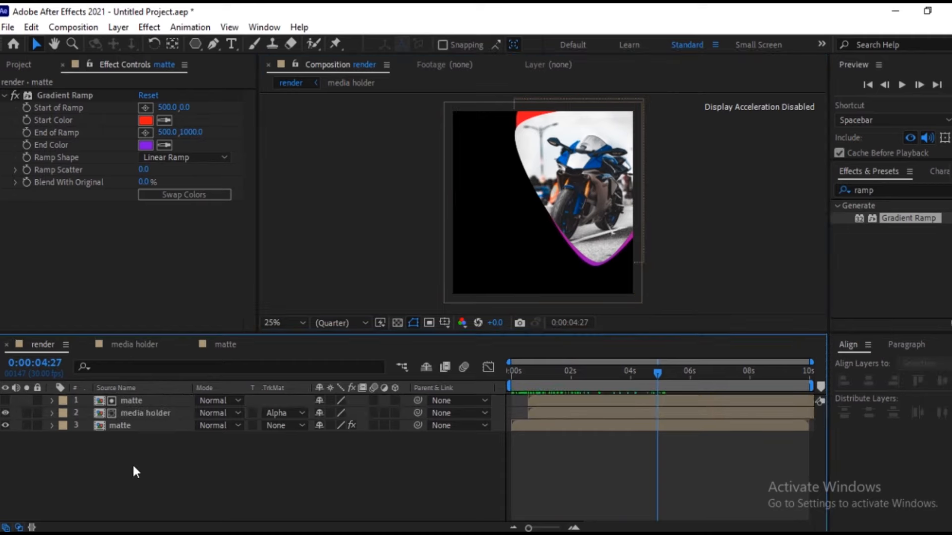
right_click(84, 469)
mouse_move(207, 317)
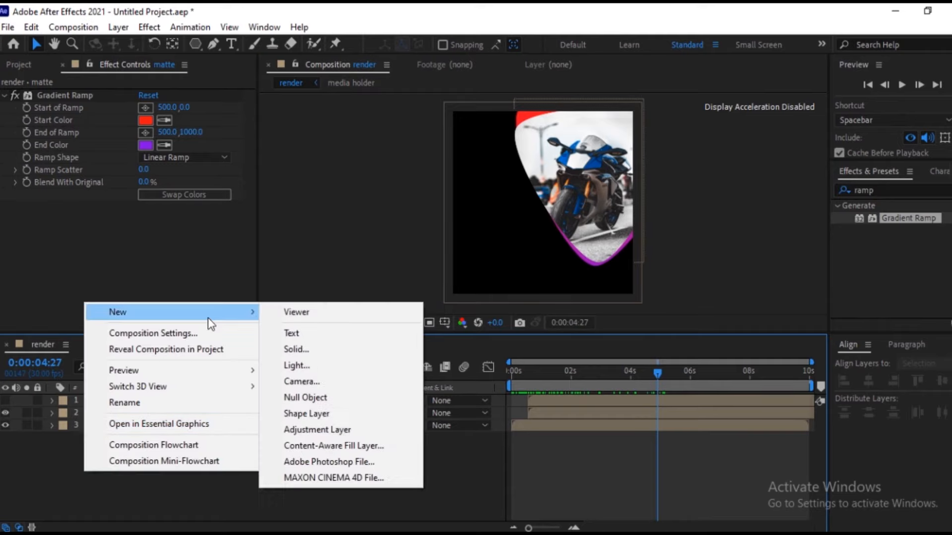
click(298, 347)
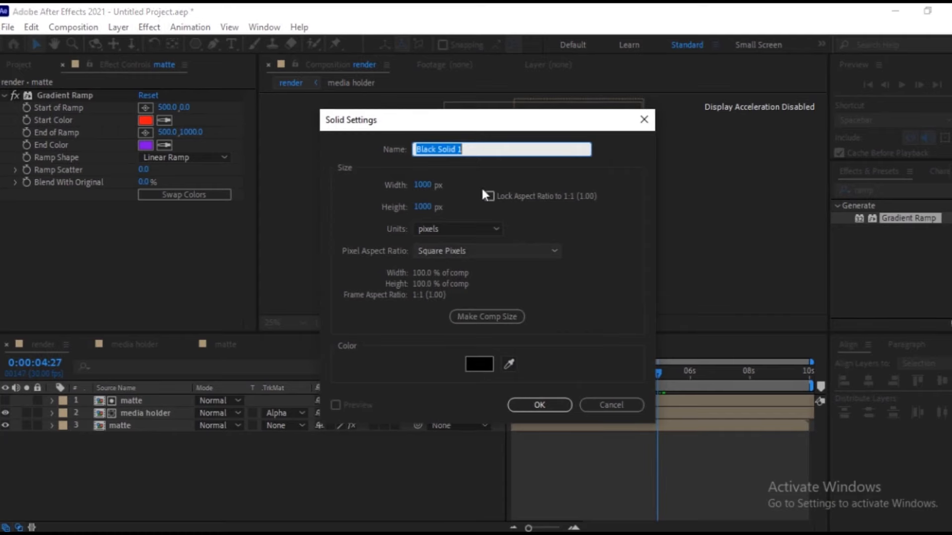
text(BG)
click(548, 403)
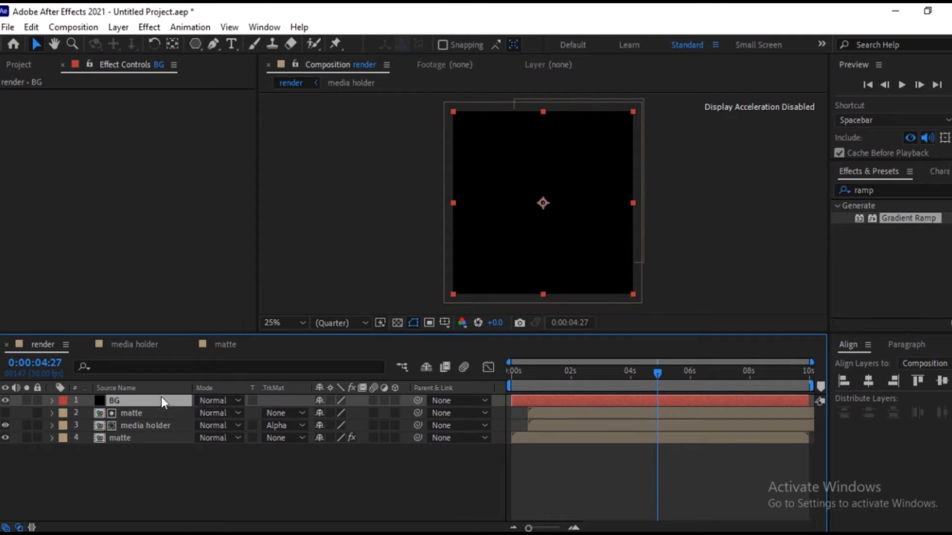
drag(136, 400, 139, 447)
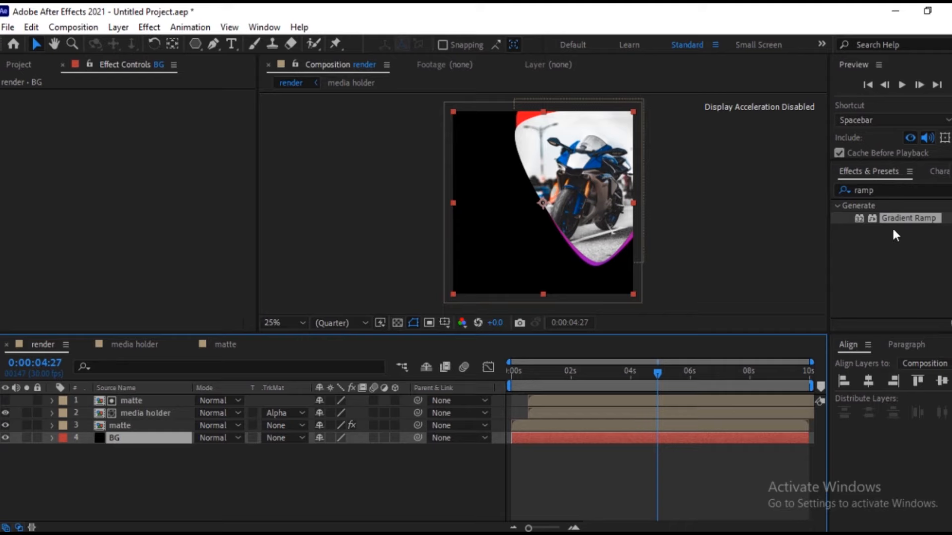
Find the Fill effect and apply it to the BG layer.
click(878, 186)
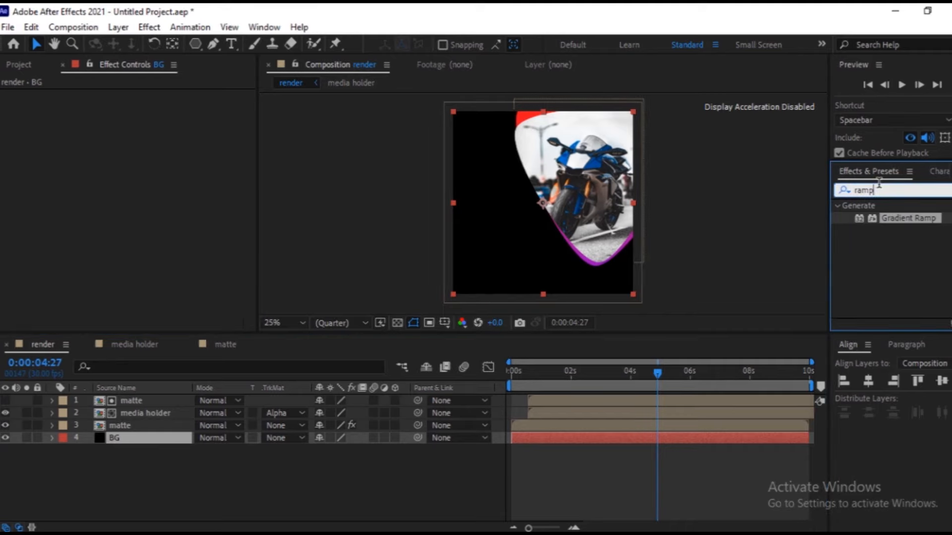
key(BackSpace)
key(BackSpace)
key(BackSpace)
key(BackSpace)
text(fill)
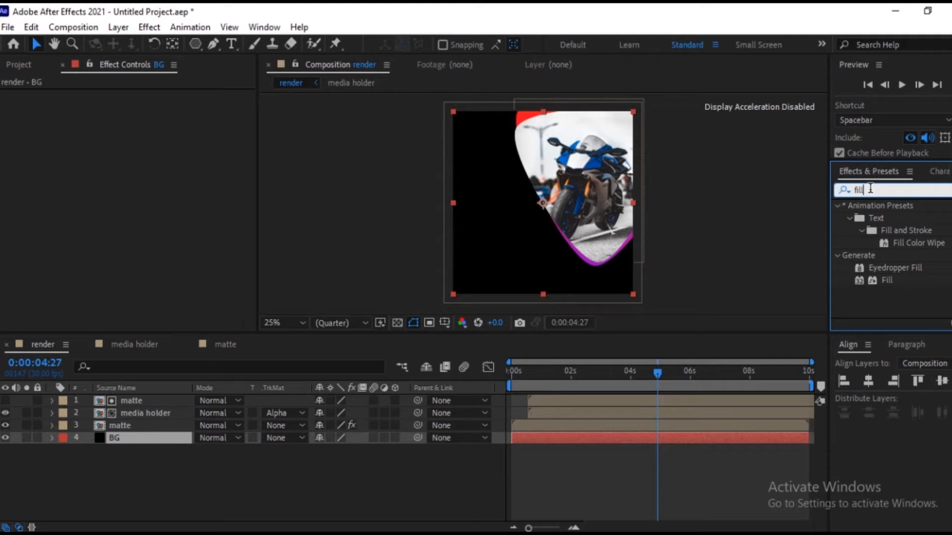
double_click(887, 280)
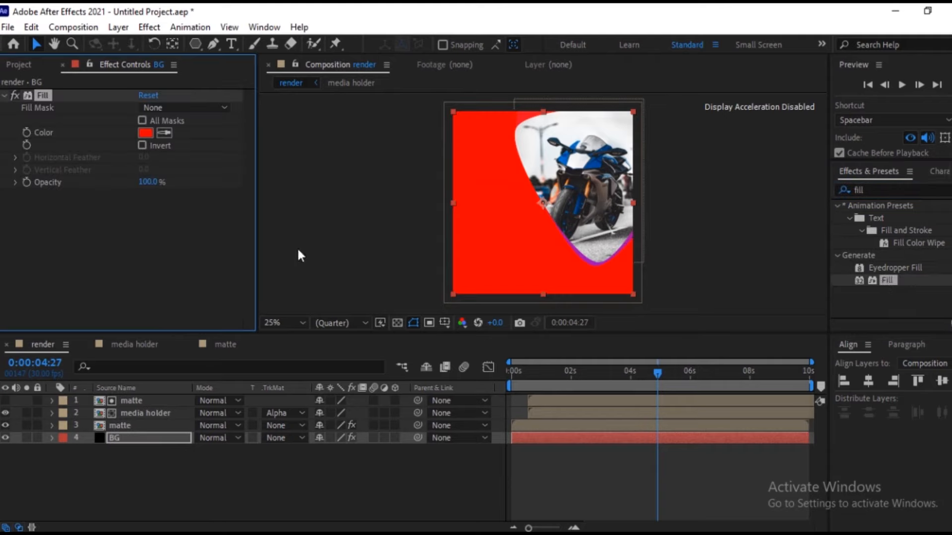
Set the BG layer's Fill color to near-black 010000.
click(144, 133)
drag(189, 276, 235, 295)
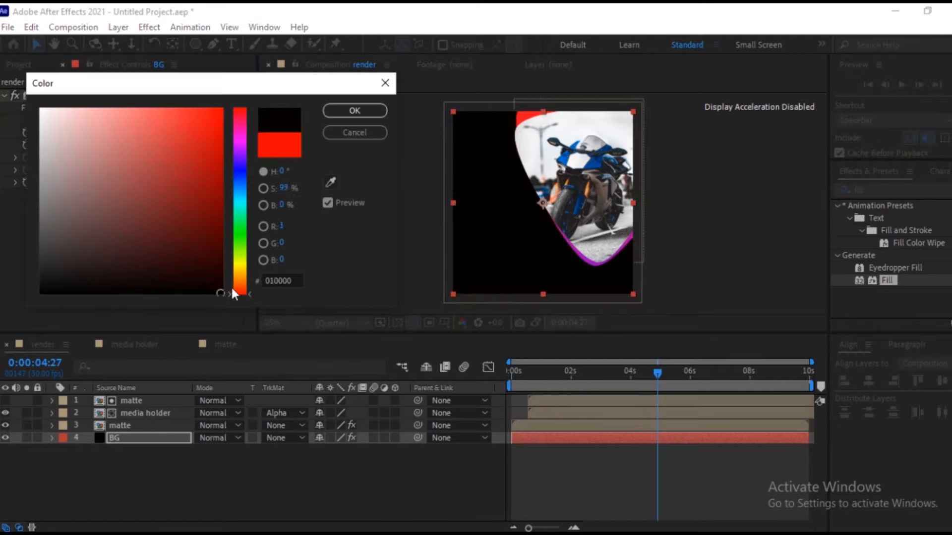
click(364, 110)
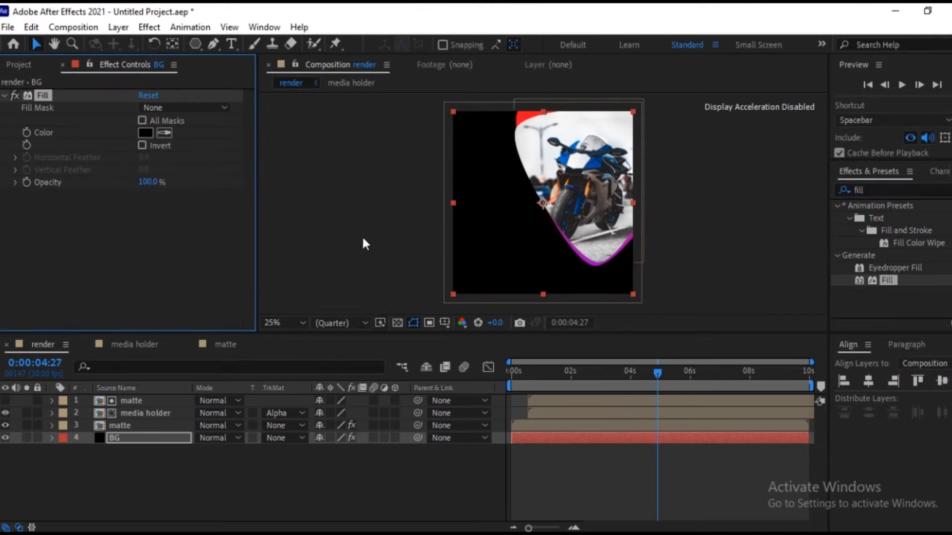
click(182, 462)
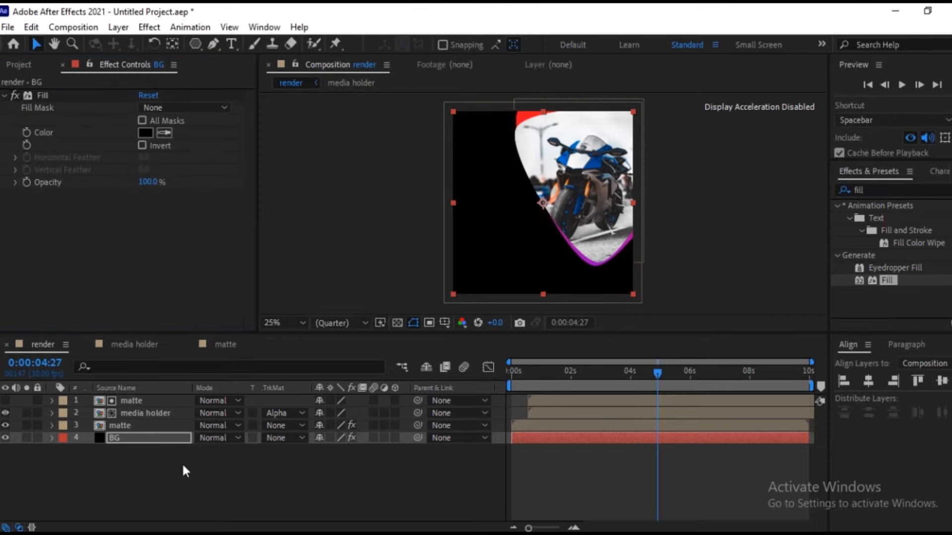
Duplicate the BG layer and set the upper copy's Fill color to a dark red, about 220505.
click(128, 441)
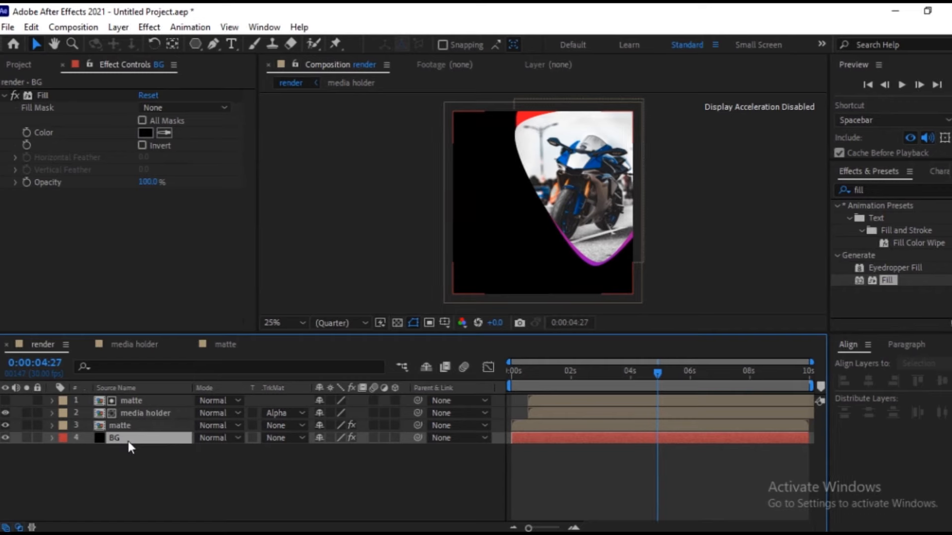
key(ctrl+d)
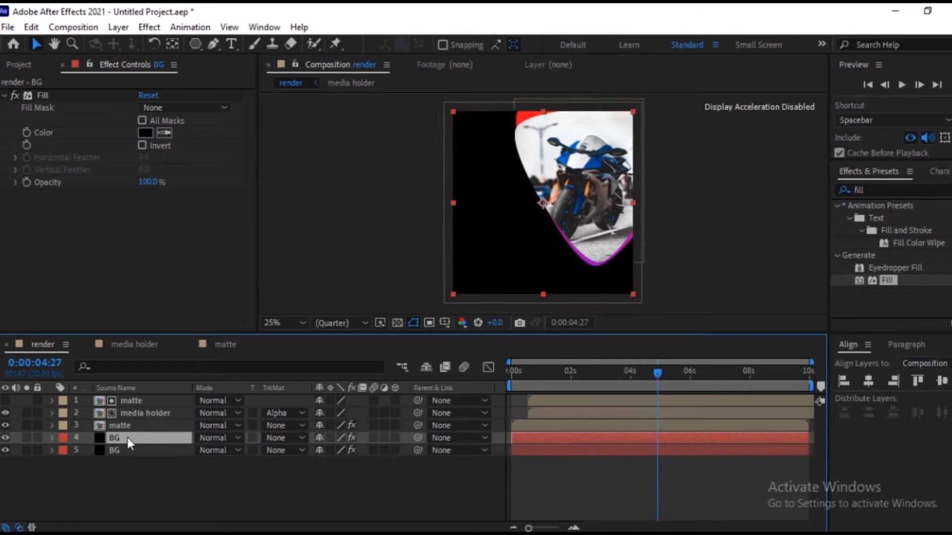
click(148, 130)
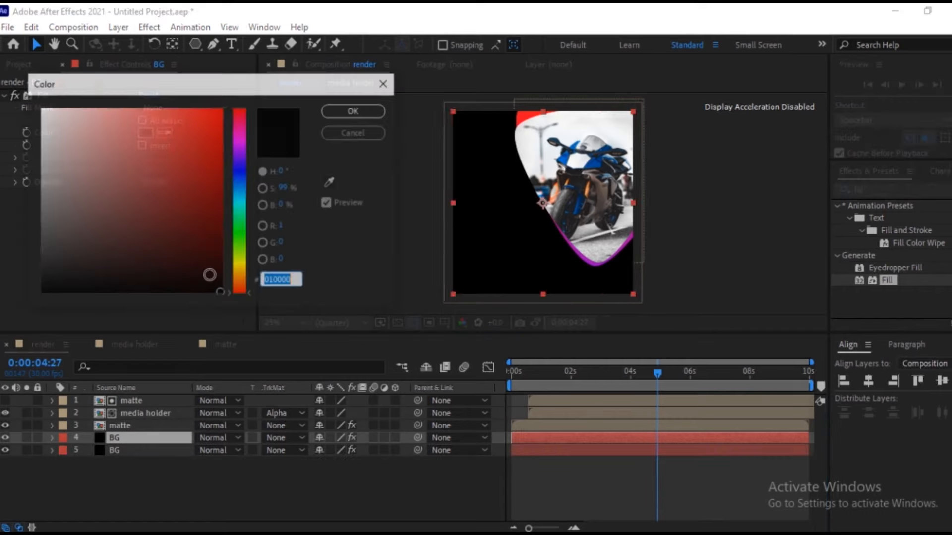
click(189, 264)
drag(189, 263, 193, 268)
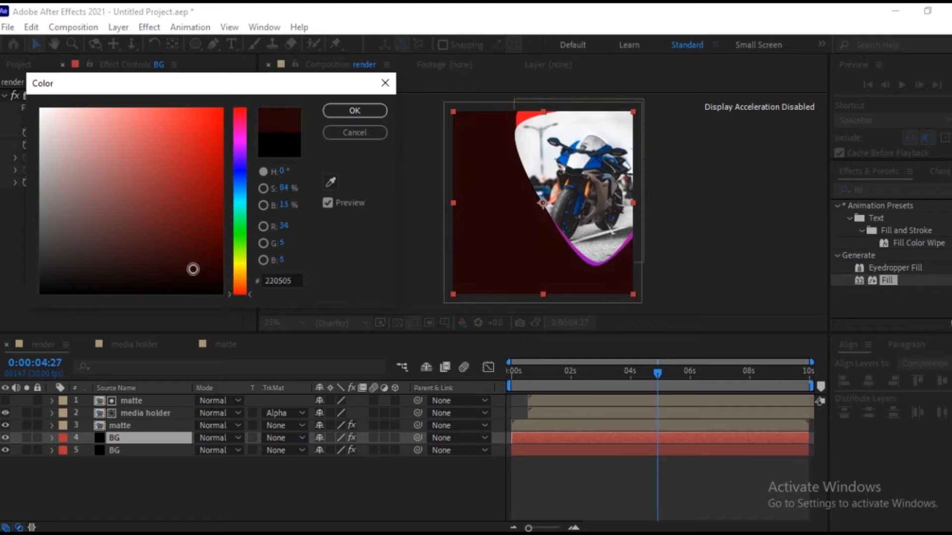
click(354, 110)
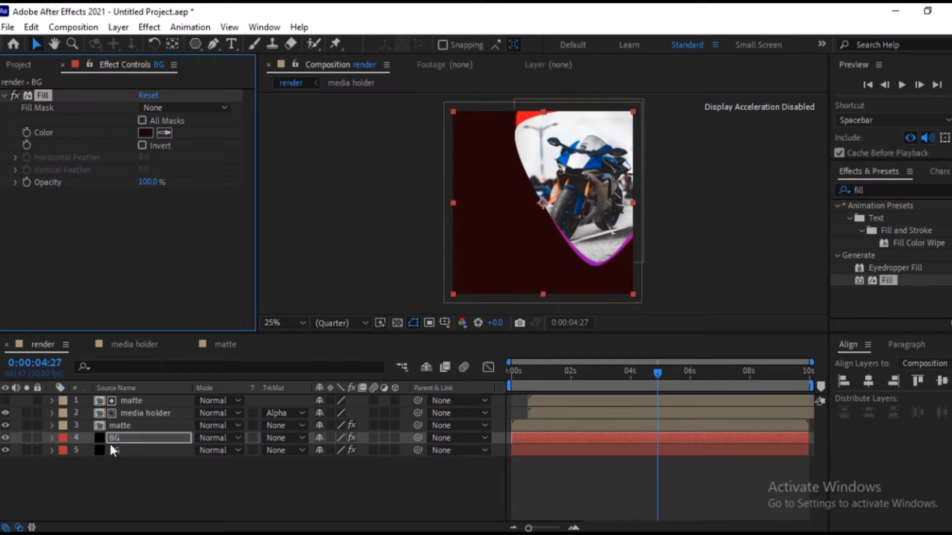
Find the Venetian Blinds effect and apply it to the upper BG layer.
click(124, 436)
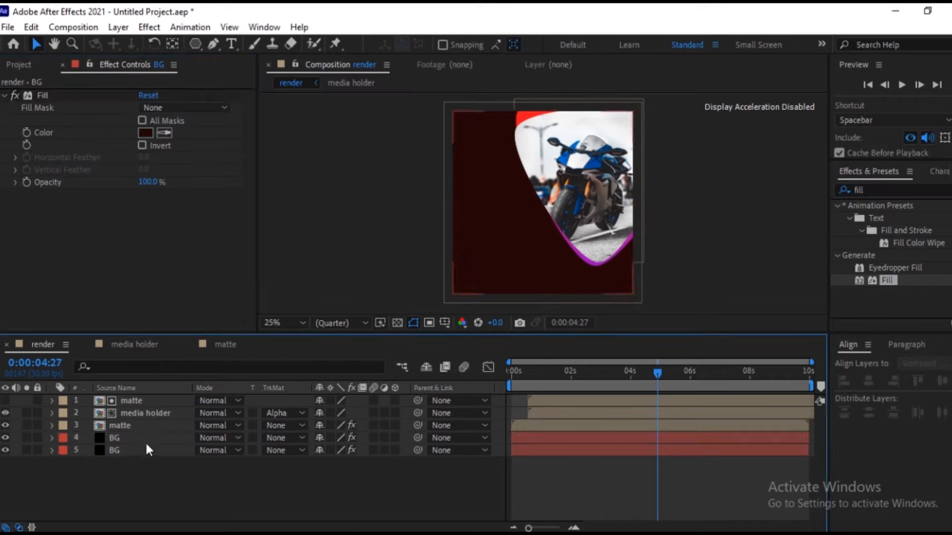
click(144, 439)
click(885, 188)
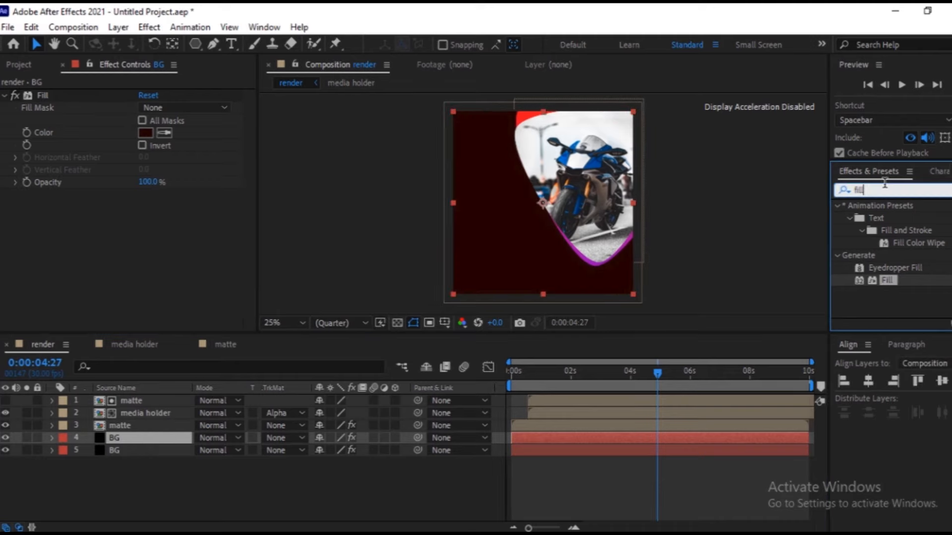
key(BackSpace)
key(BackSpace)
key(BackSpace)
key(BackSpace)
text(ven)
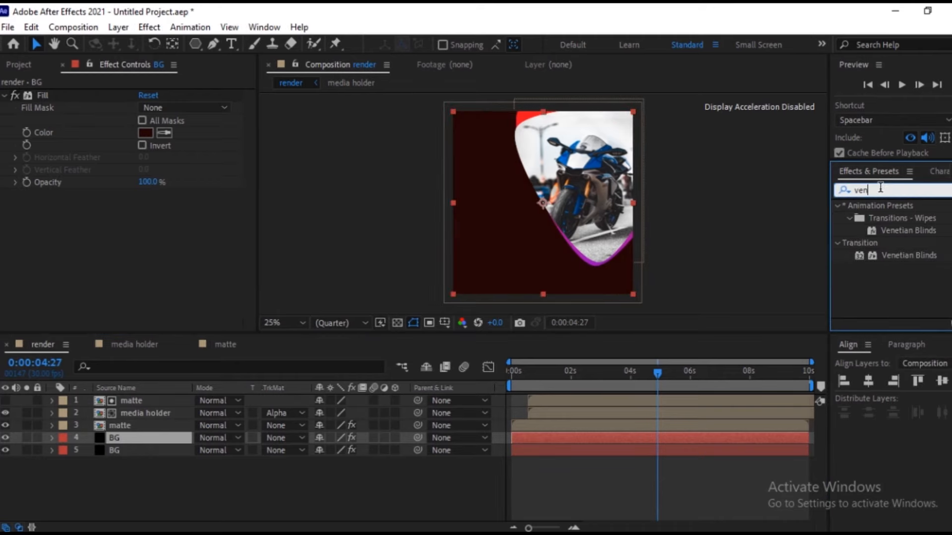
double_click(893, 255)
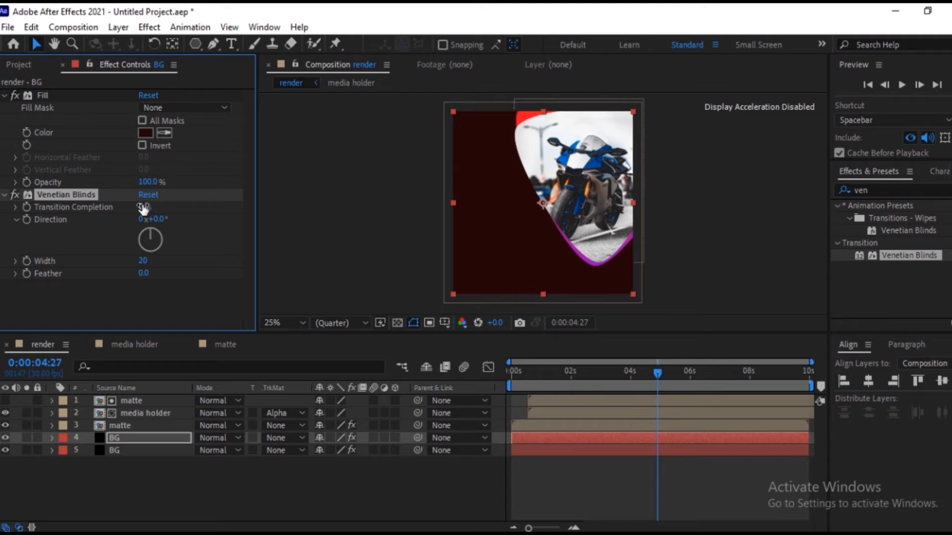
Set Venetian Blinds to 90% Transition Completion with a 45° Direction and inspect the diagonal stripes up close.
drag(145, 209, 212, 209)
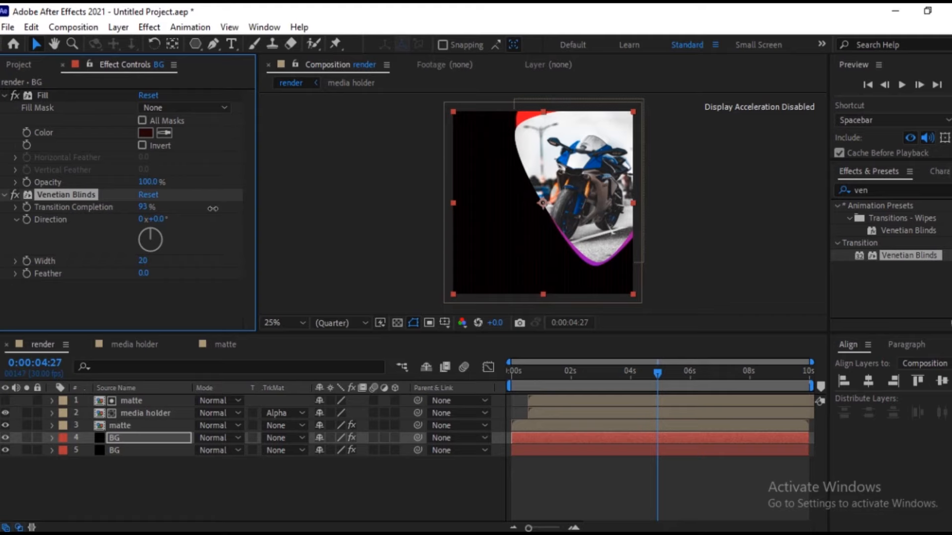
drag(154, 219, 193, 220)
scroll(494, 247, up, 5)
click(490, 248)
scroll(490, 248, down, 1)
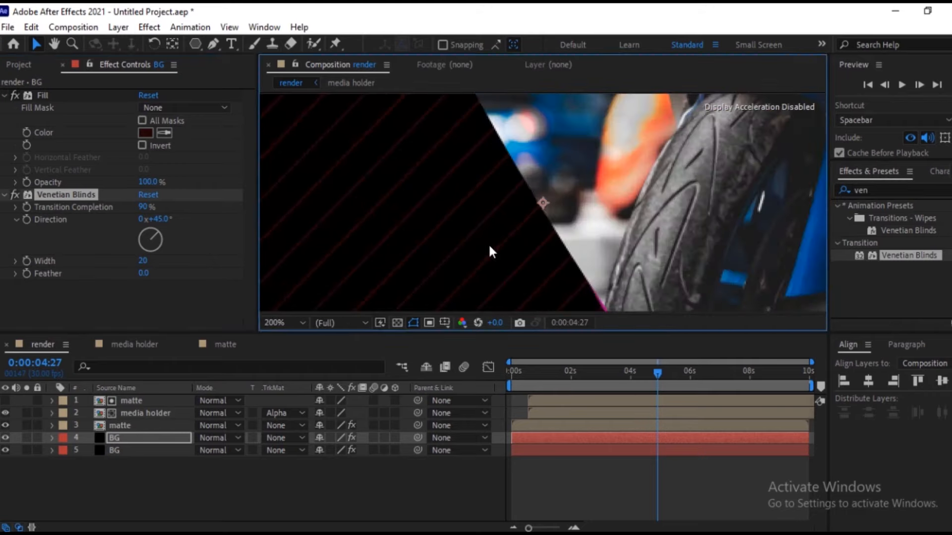
scroll(489, 251, up, 3)
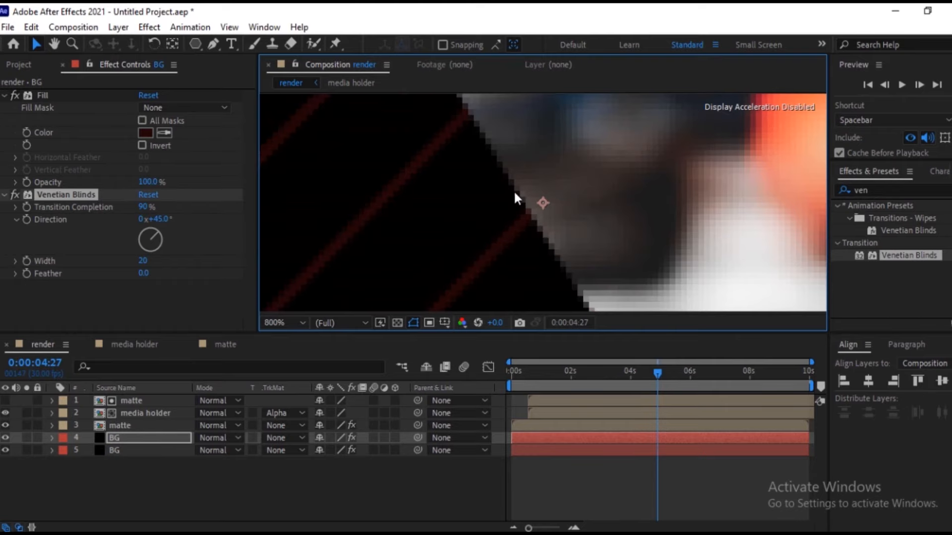
scroll(514, 189, down, 8)
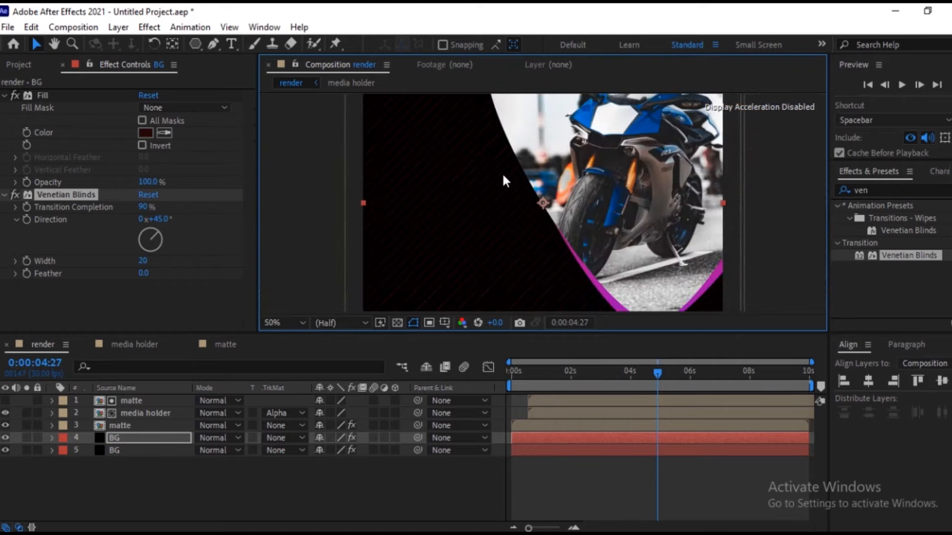
scroll(498, 171, down, 1)
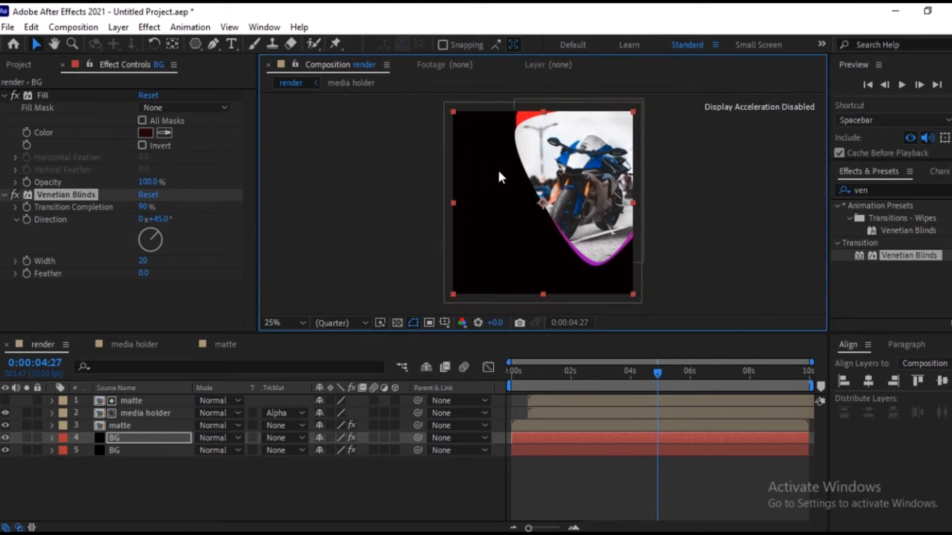
click(202, 469)
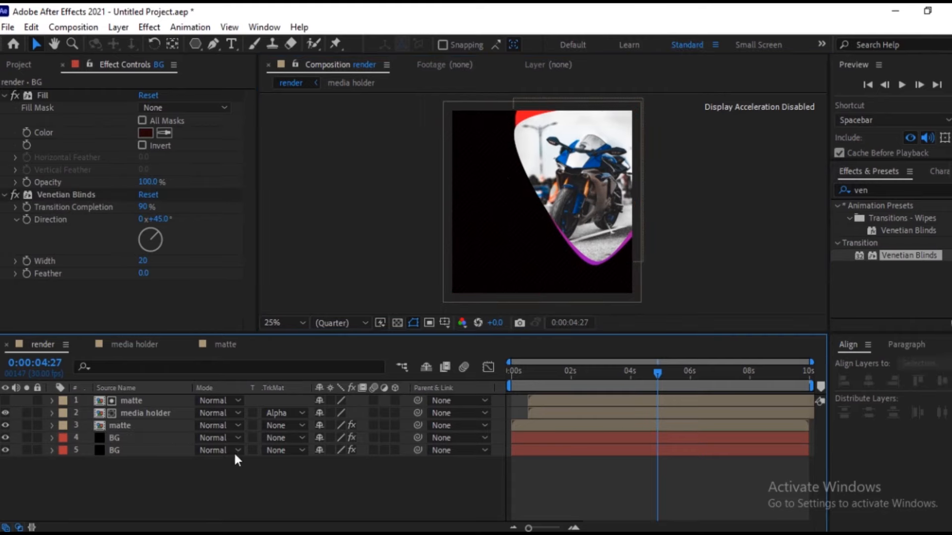
Duplicate the gradient-ramp matte layer and move the copy above all other layers.
click(115, 399)
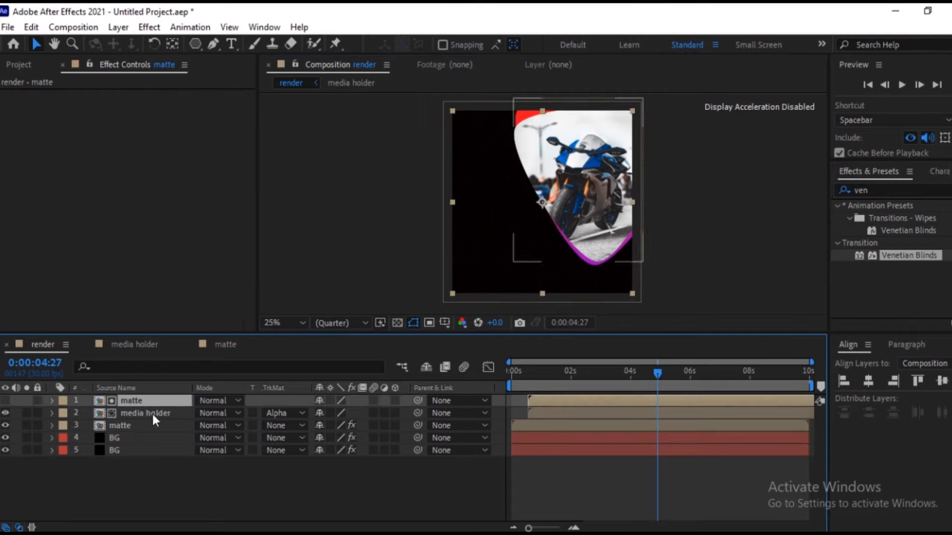
click(183, 423)
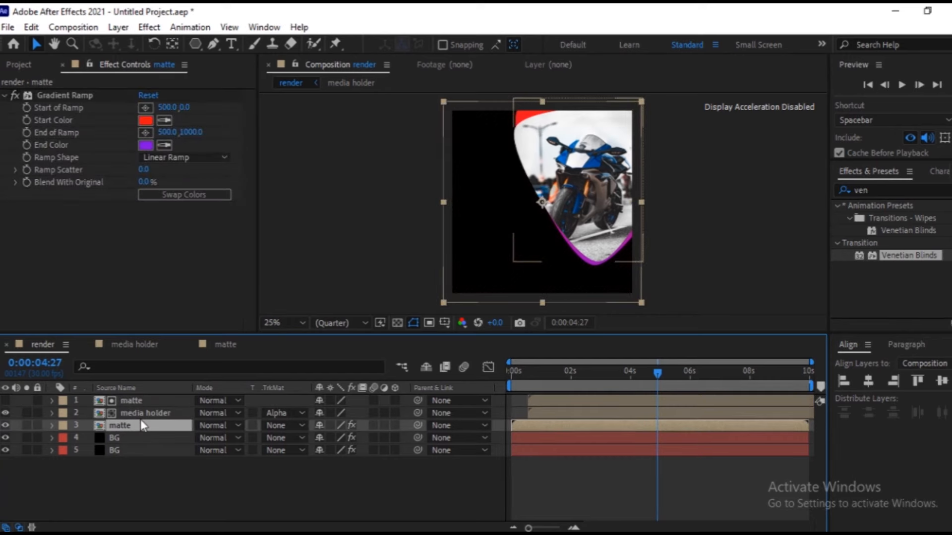
key(ctrl+d)
drag(133, 429, 132, 394)
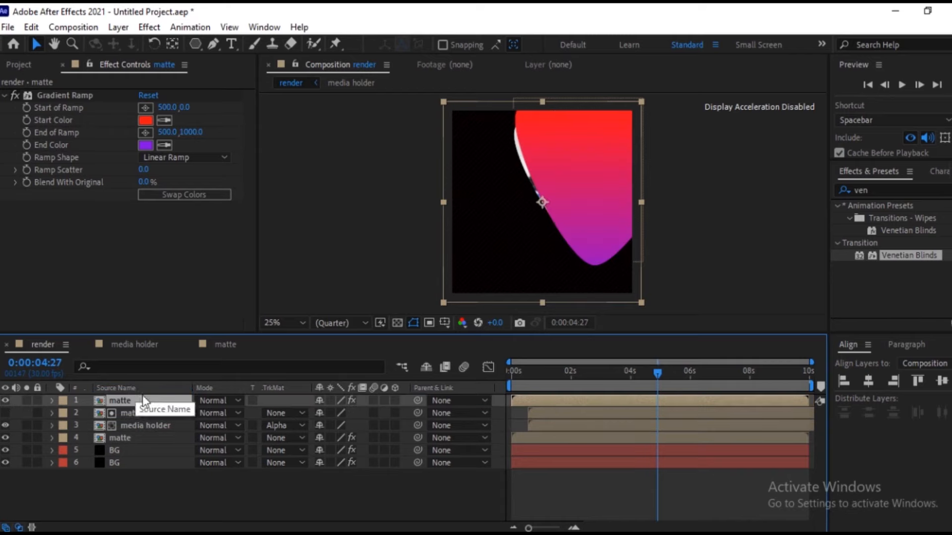
Scale the topmost matte copy to 40%, place its shape in the frame's upper-right corner and check its motion.
key(s)
drag(359, 414, 327, 423)
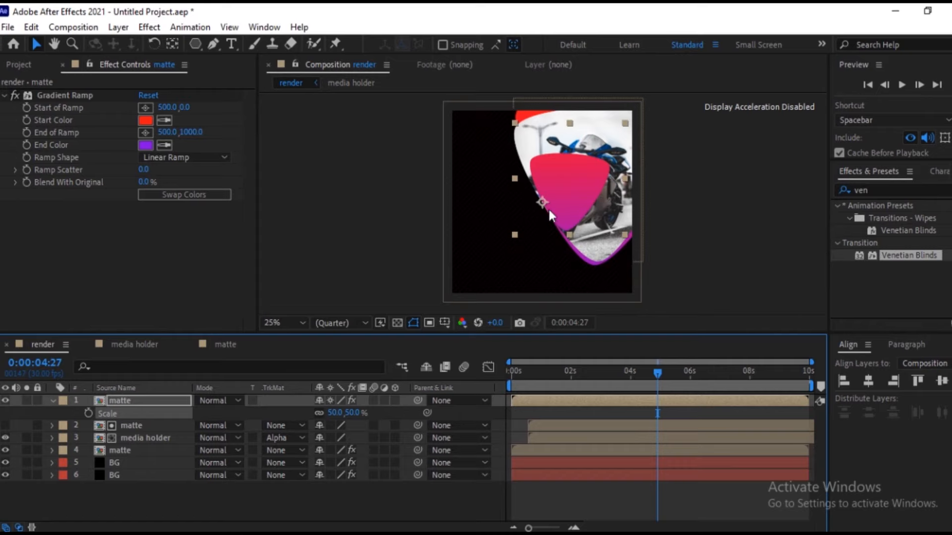
drag(561, 198, 623, 120)
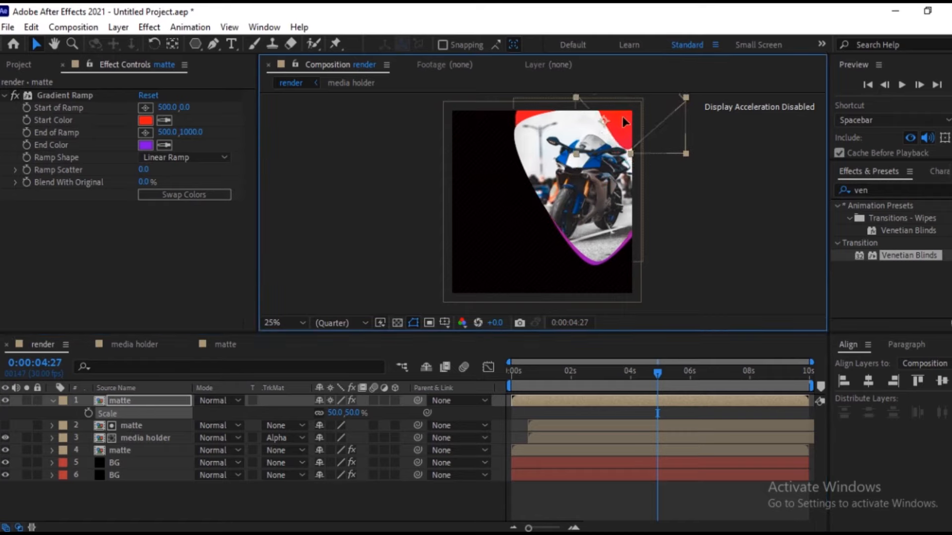
click(346, 415)
drag(346, 415, 342, 416)
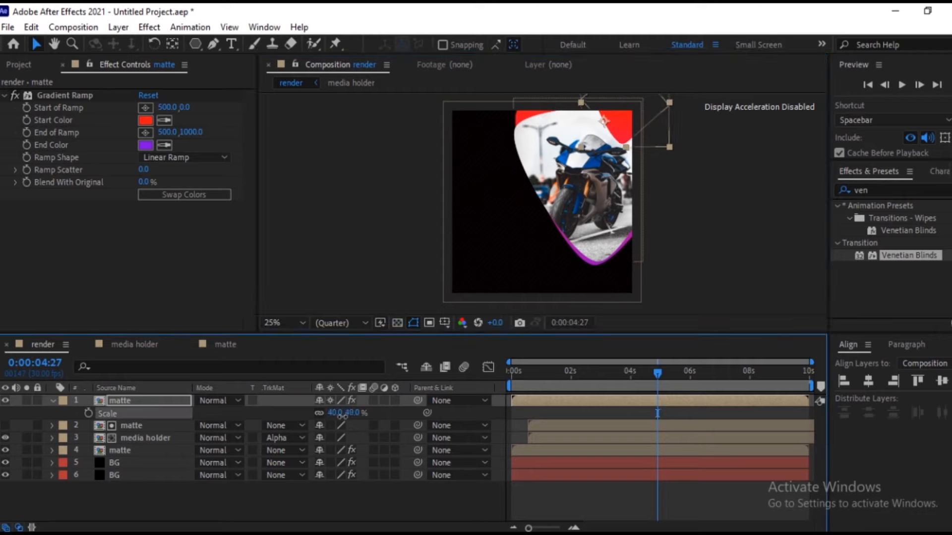
drag(626, 120, 638, 126)
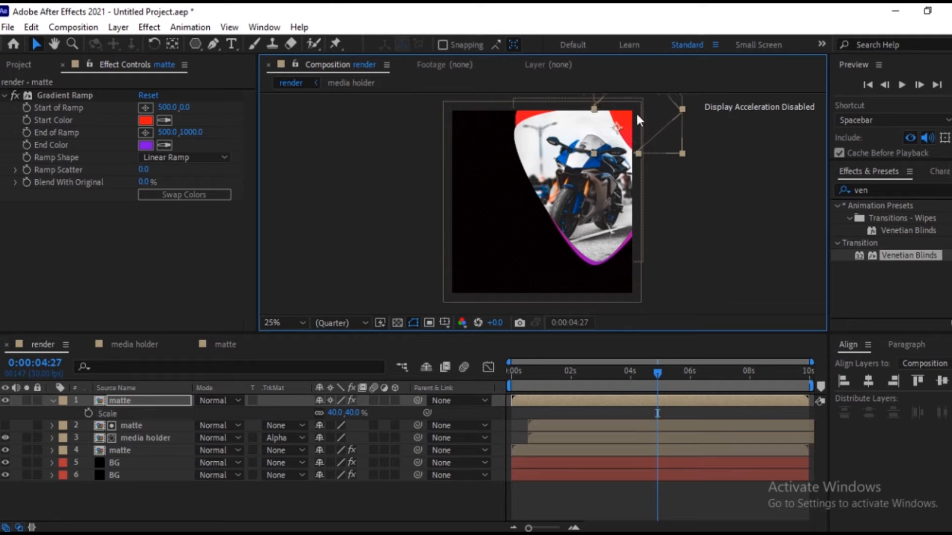
mouse_move(657, 375)
mouse_down()
mouse_move(489, 385)
mouse_move(656, 391)
mouse_up()
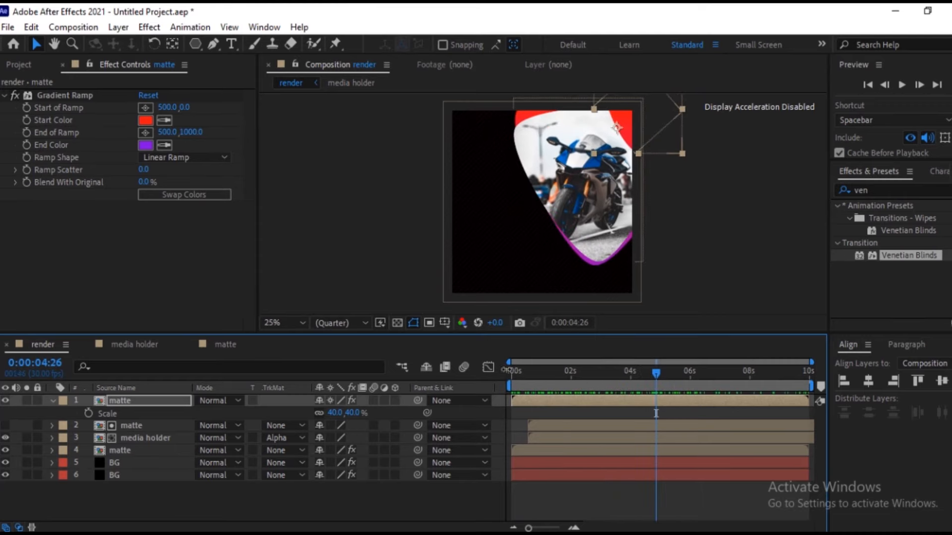
click(51, 401)
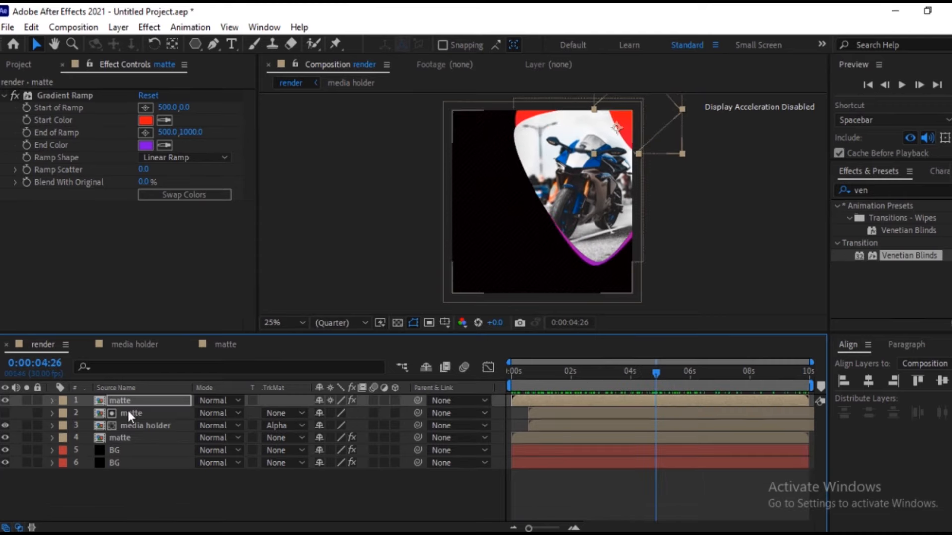
Duplicate the small corner matte and place the copy in the frame's lower-left corner.
click(128, 400)
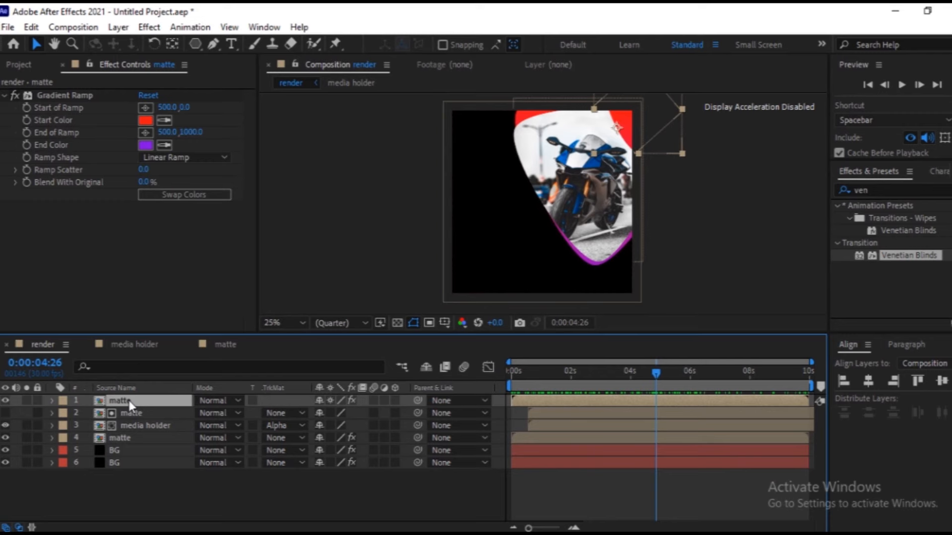
key(ctrl+d)
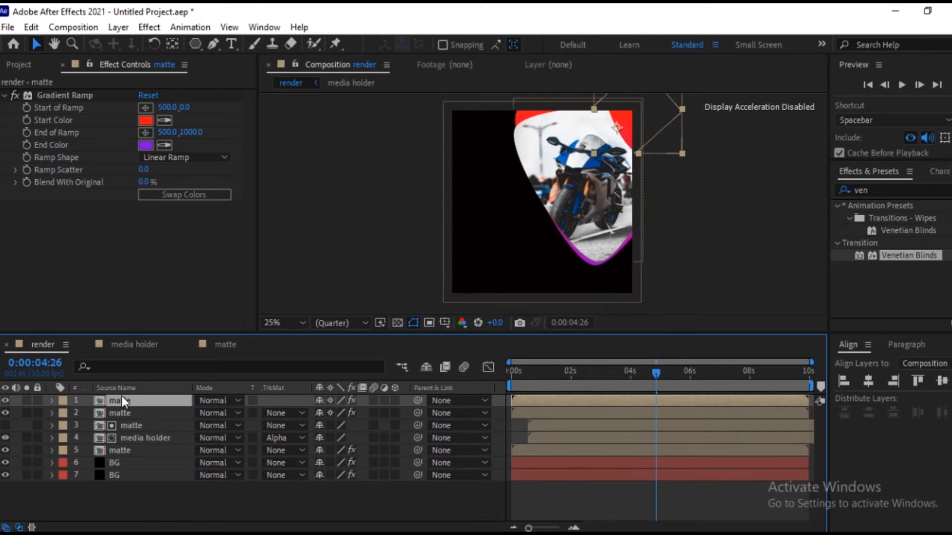
drag(631, 123, 451, 306)
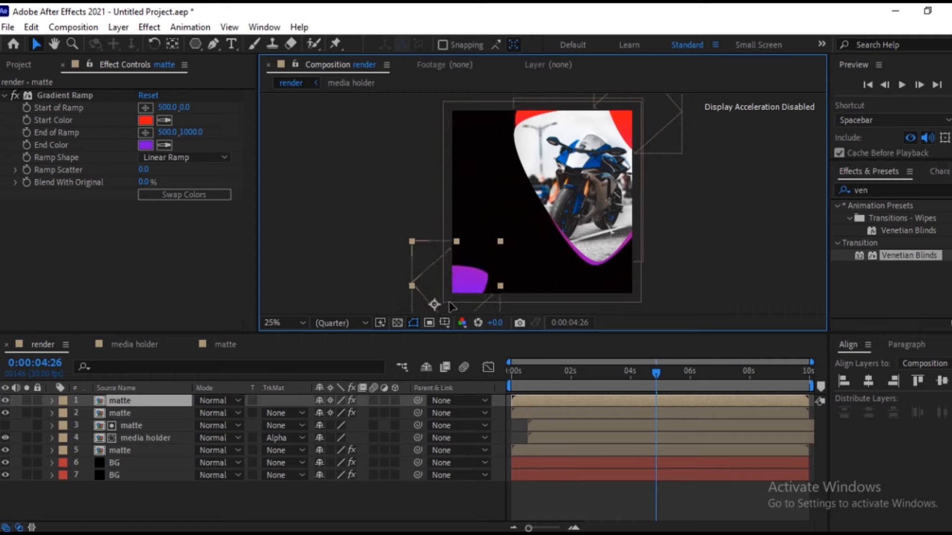
Set the lower-left matte copy's Rotation to 218°, working from the start of the timeline.
drag(653, 370, 529, 403)
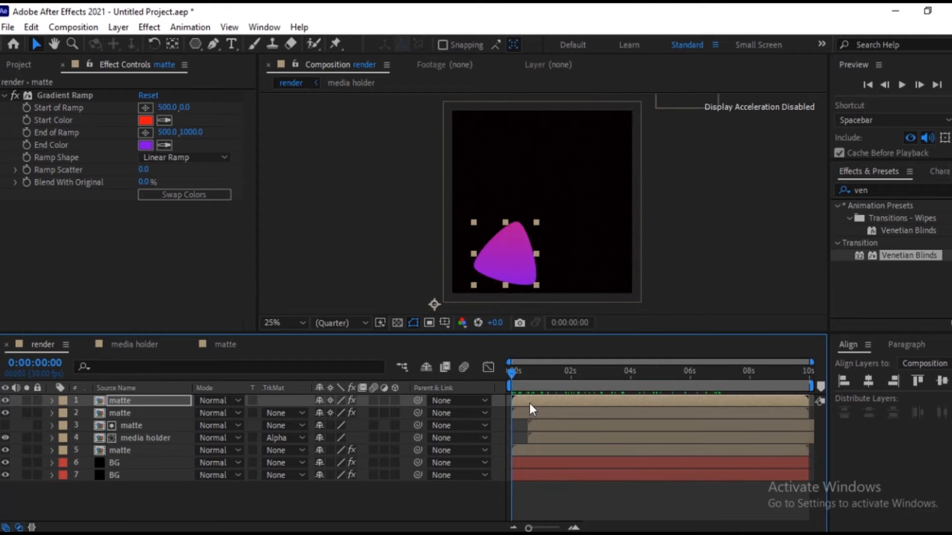
click(138, 403)
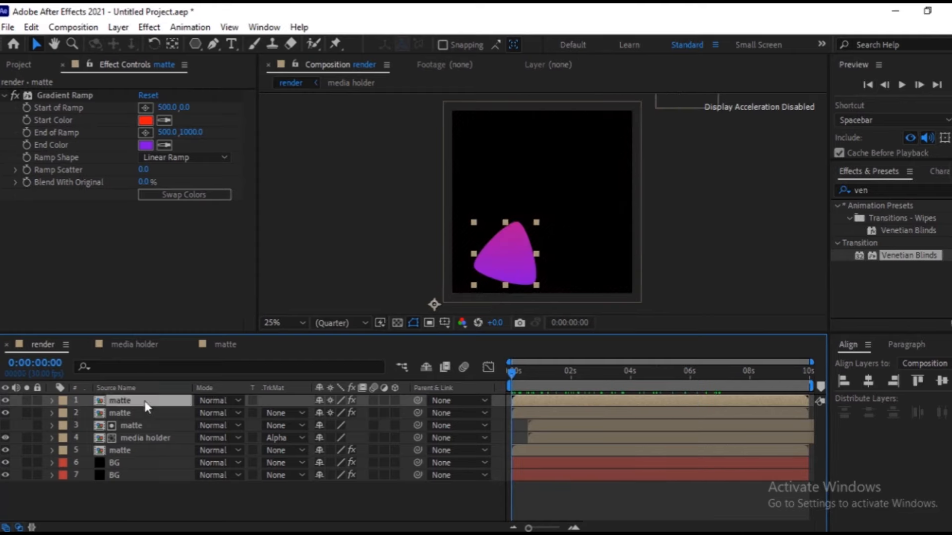
key(r)
drag(336, 414, 488, 410)
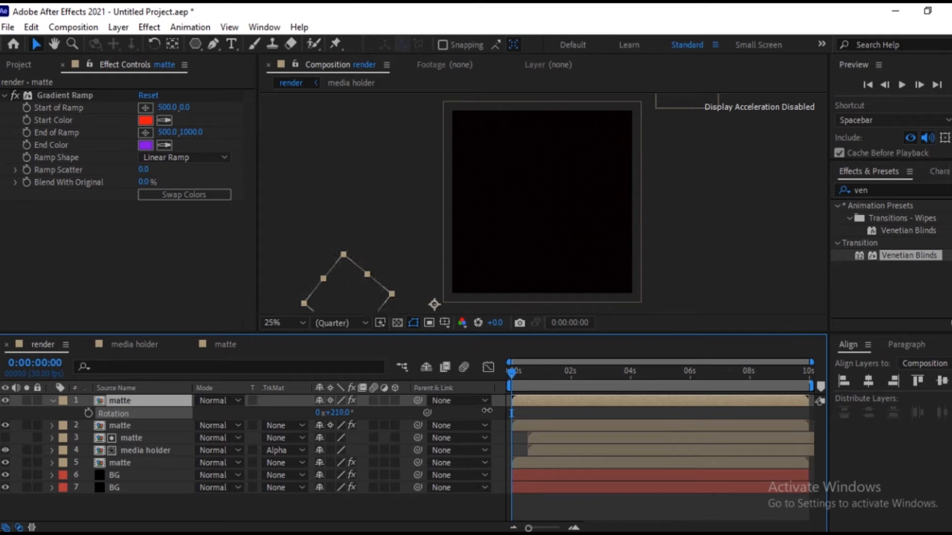
key(Return)
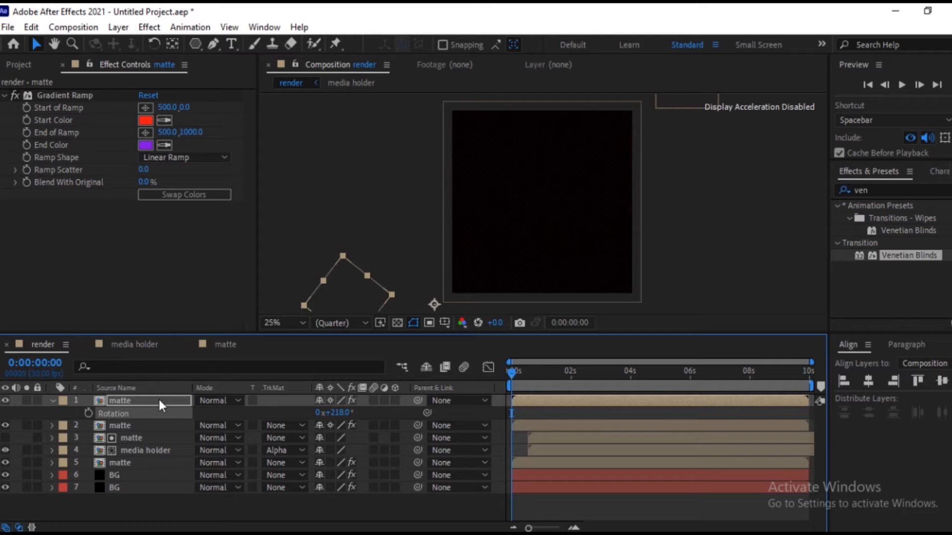
key(Return)
Move the rotated matte copy back into view in the frame's lower-left corner and check its motion around 4 to 5 seconds.
drag(512, 372, 664, 372)
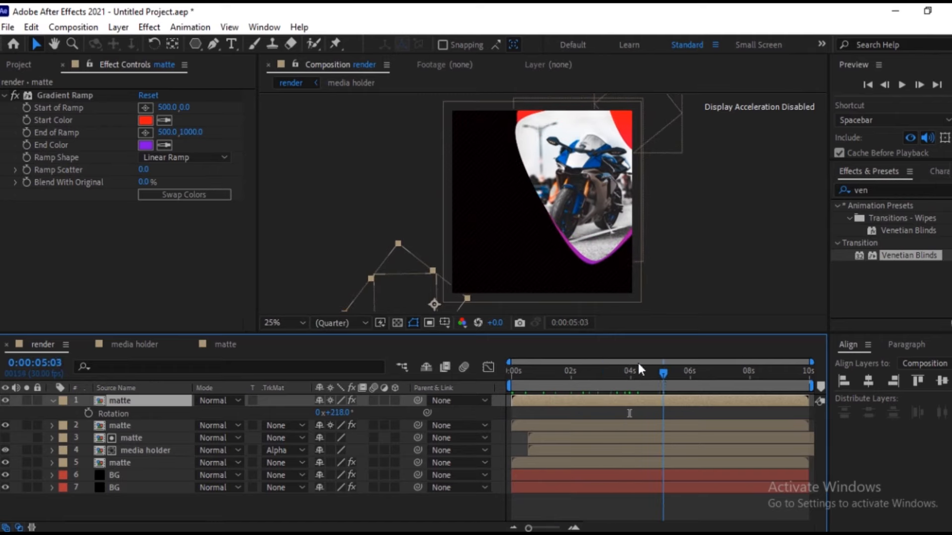
drag(434, 290, 463, 277)
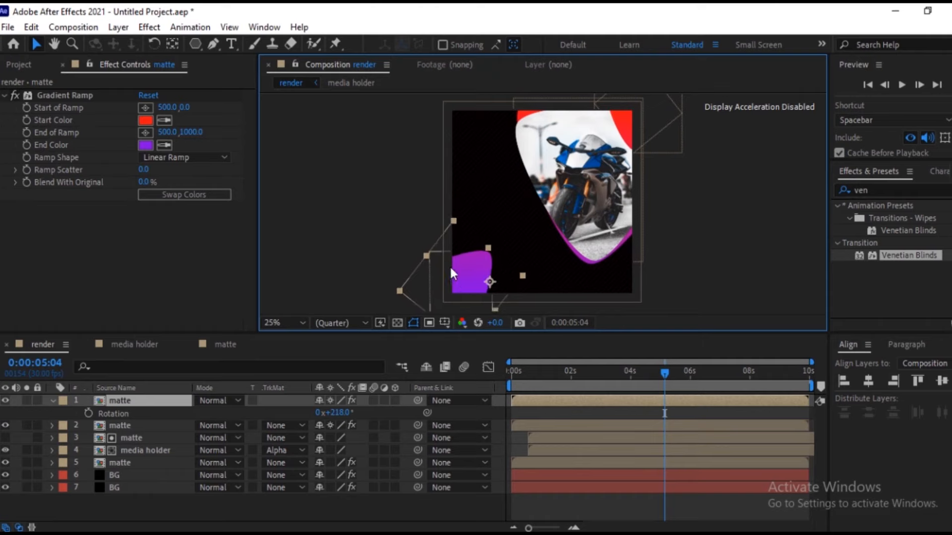
click(662, 373)
mouse_move(633, 373)
mouse_down()
mouse_move(542, 399)
mouse_move(472, 401)
mouse_move(635, 380)
mouse_up()
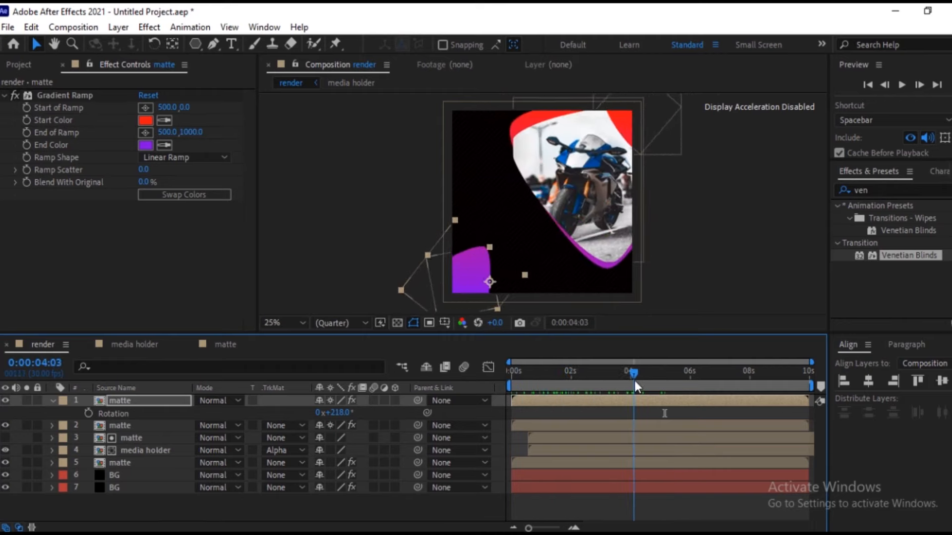
click(123, 424)
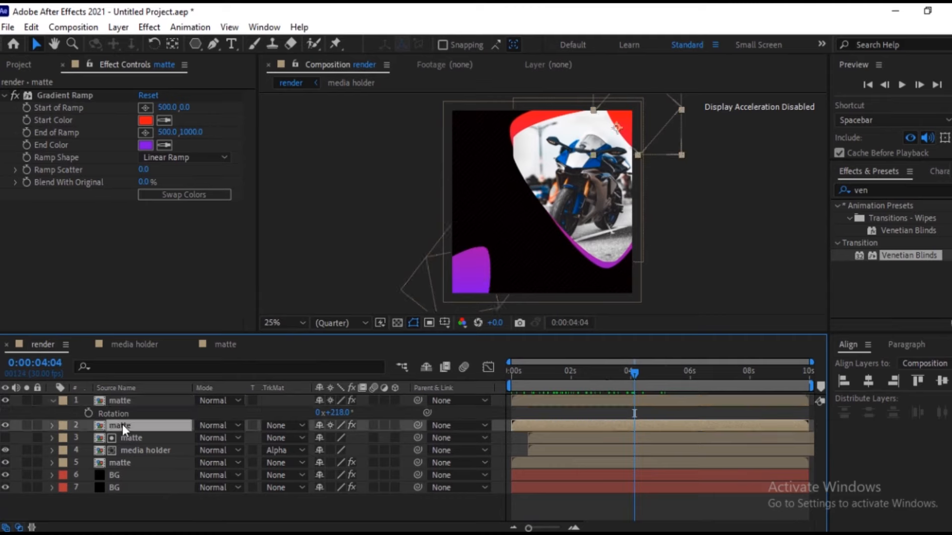
click(126, 436)
click(134, 401)
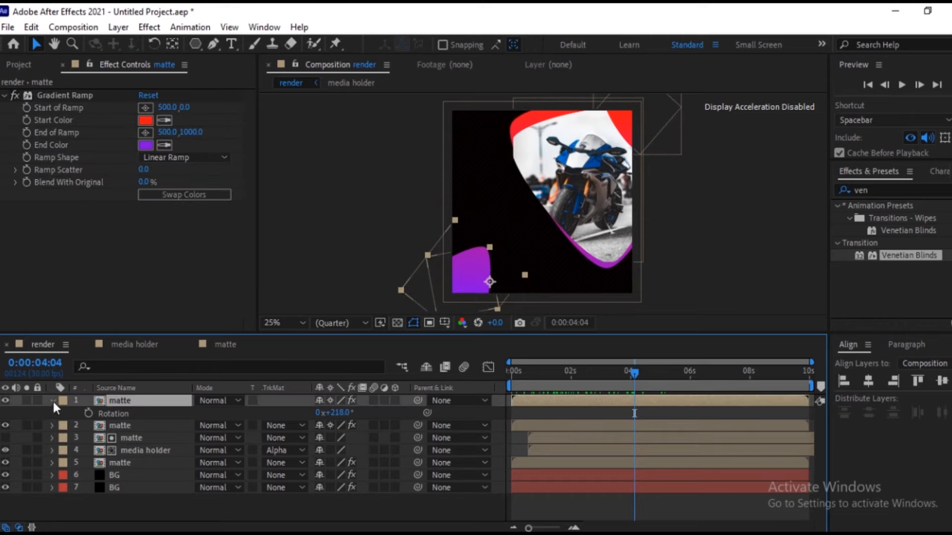
Reposition the lower-left matte copy's Gradient Ramp with start at about -88, 788 and end at about 300, 1040, checking it around 3 seconds.
click(69, 94)
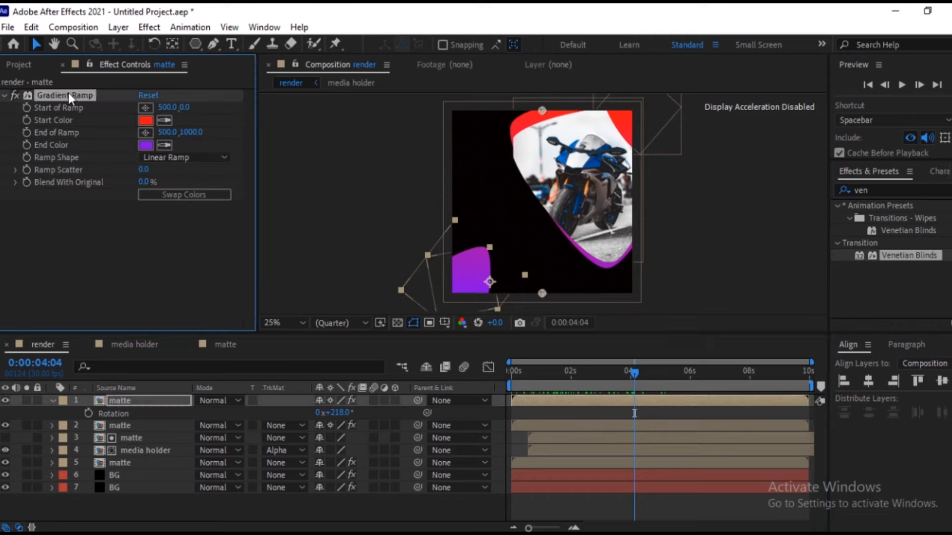
drag(542, 110, 435, 255)
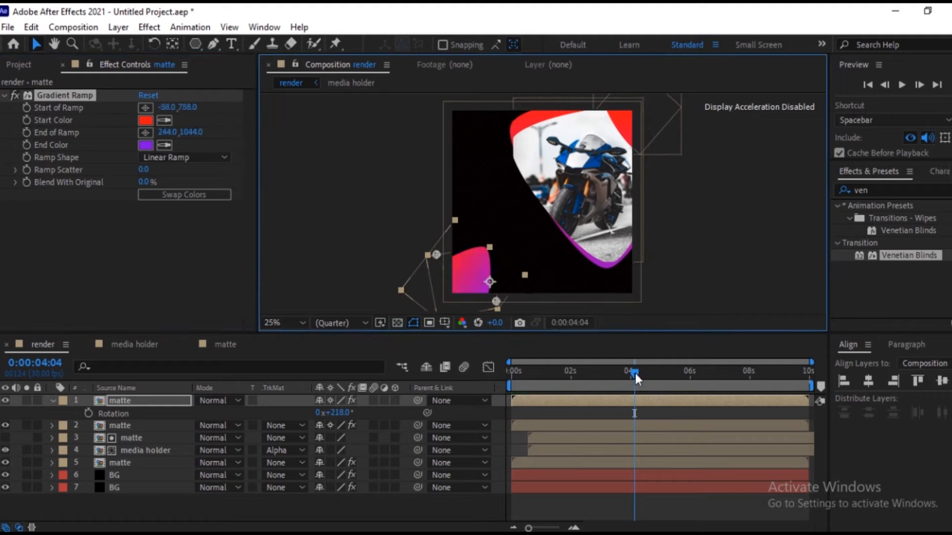
drag(637, 370, 605, 406)
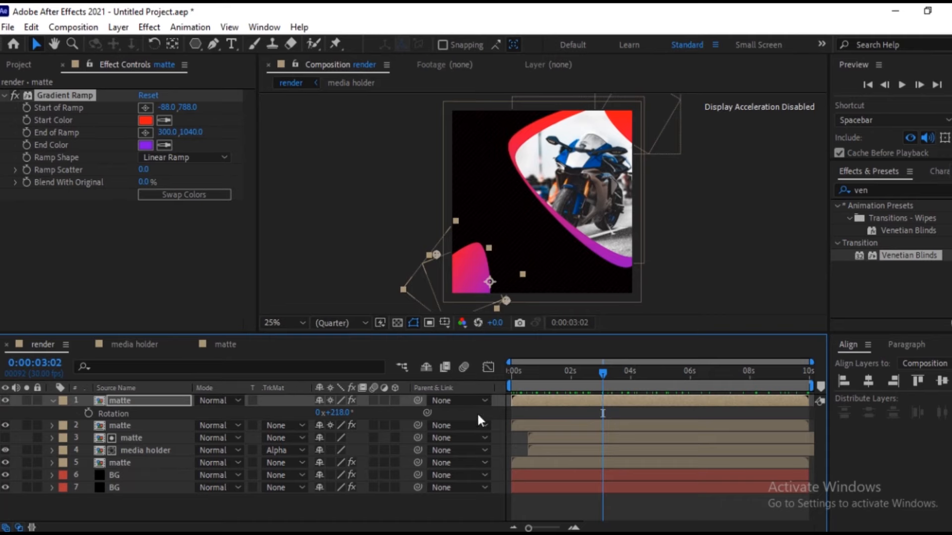
click(52, 401)
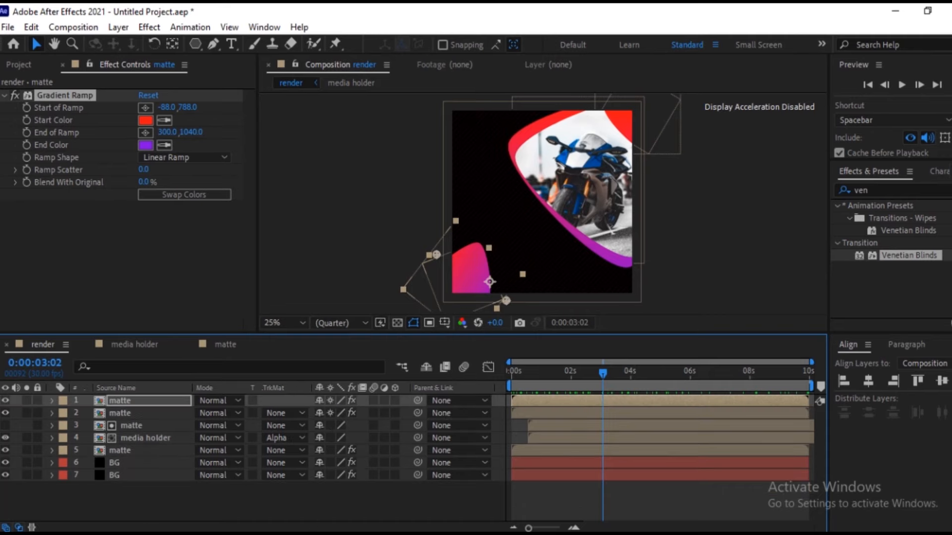
click(265, 512)
click(370, 266)
click(163, 270)
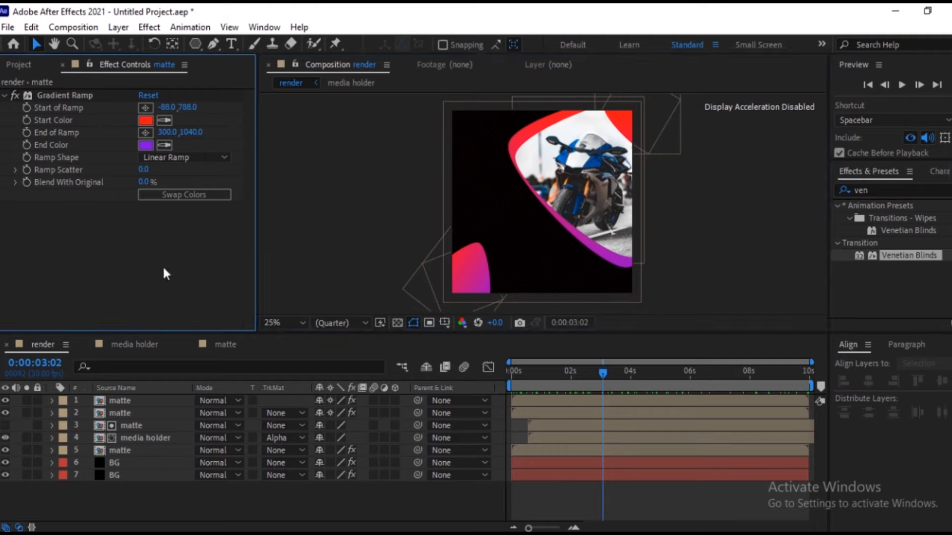
Add the text "Super" in the dark area beside the bike photo.
click(232, 44)
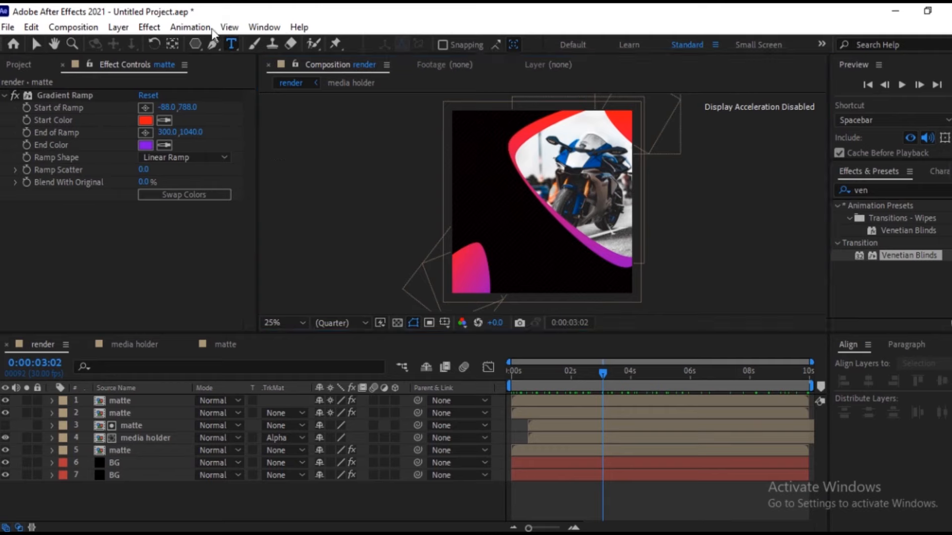
click(474, 186)
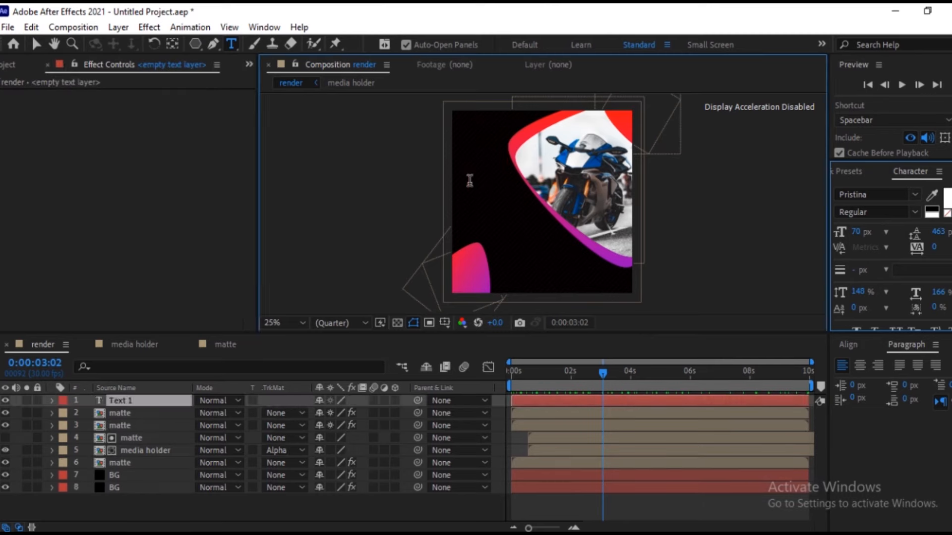
text(Super)
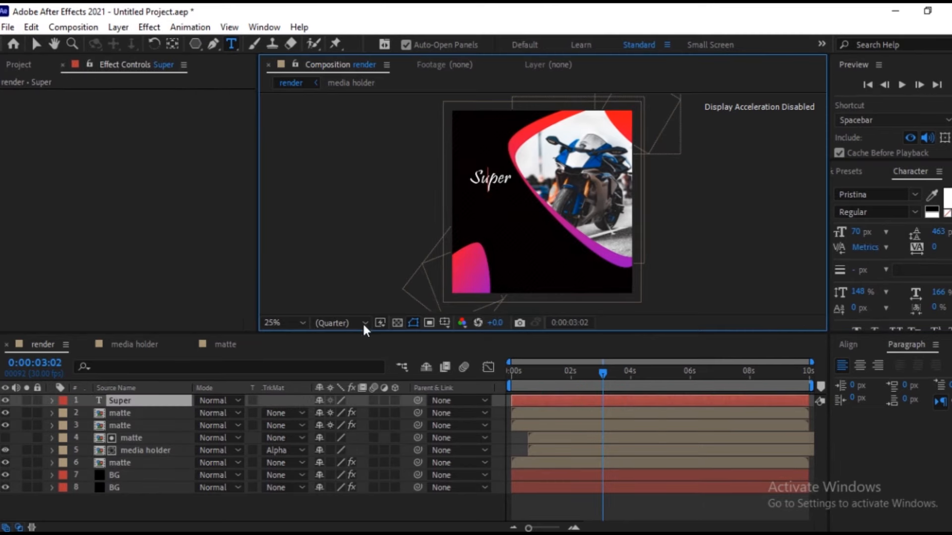
click(148, 401)
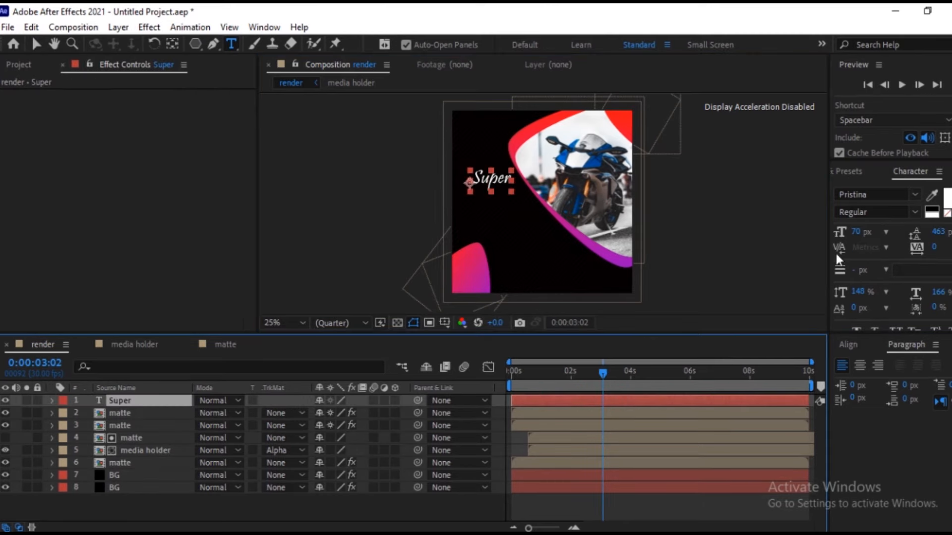
Format the "Super" text in Monotype Corsiva at 82 px with 196% horizontal scale.
click(926, 180)
click(916, 195)
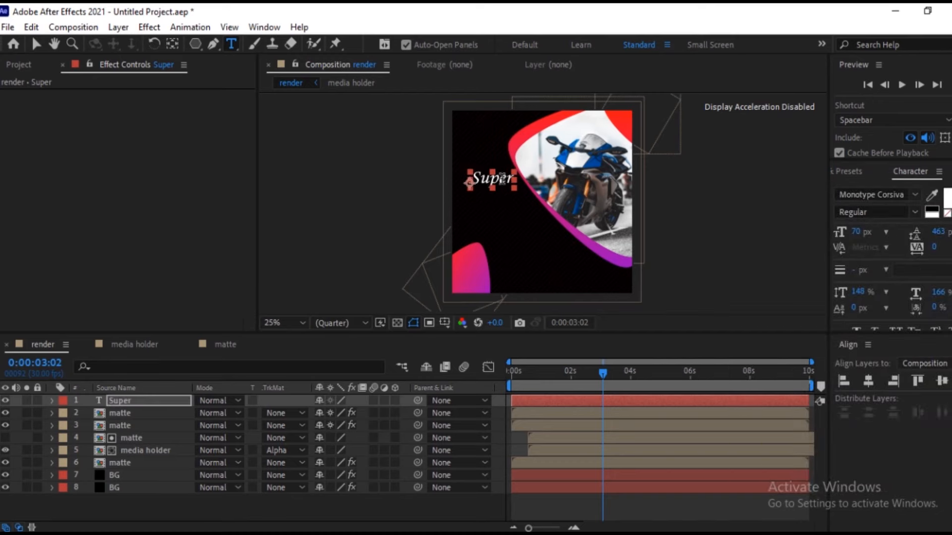
click(502, 179)
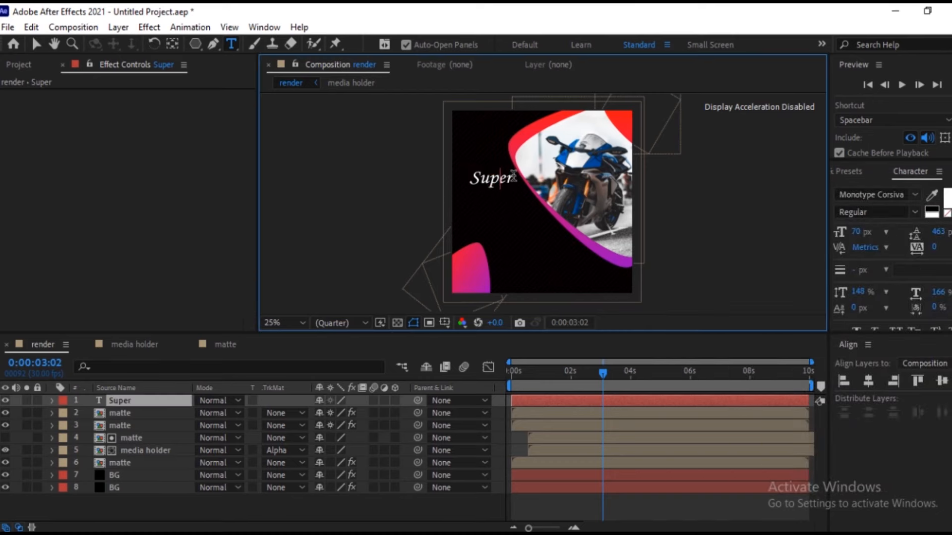
click(142, 403)
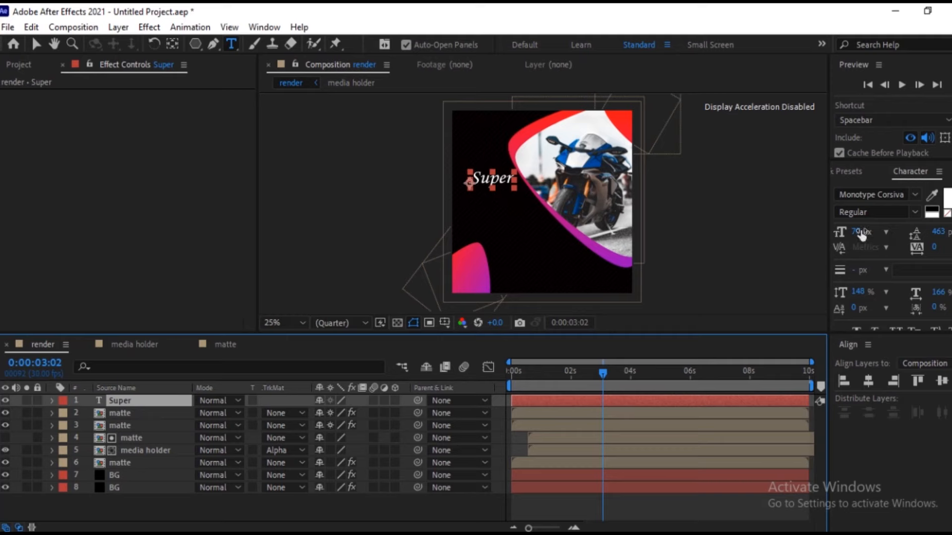
drag(860, 234, 868, 233)
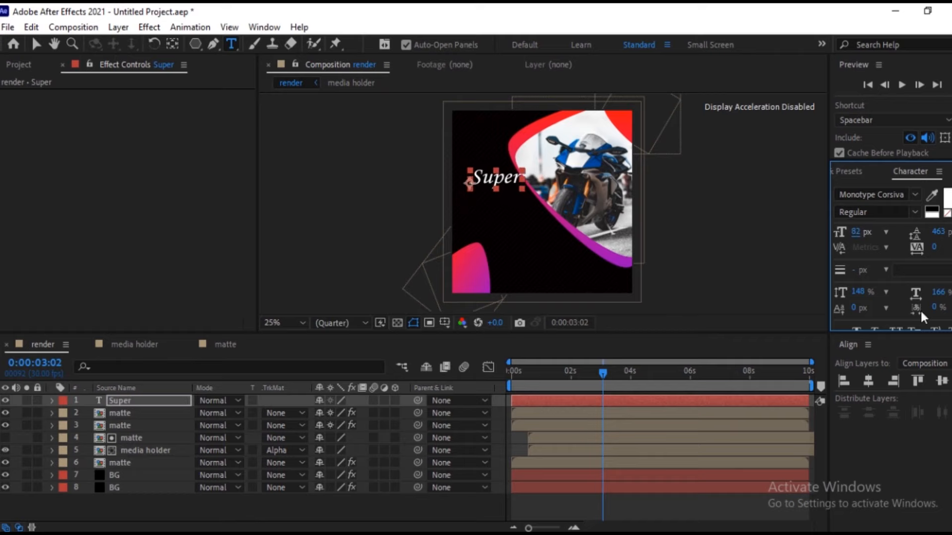
drag(939, 293, 949, 292)
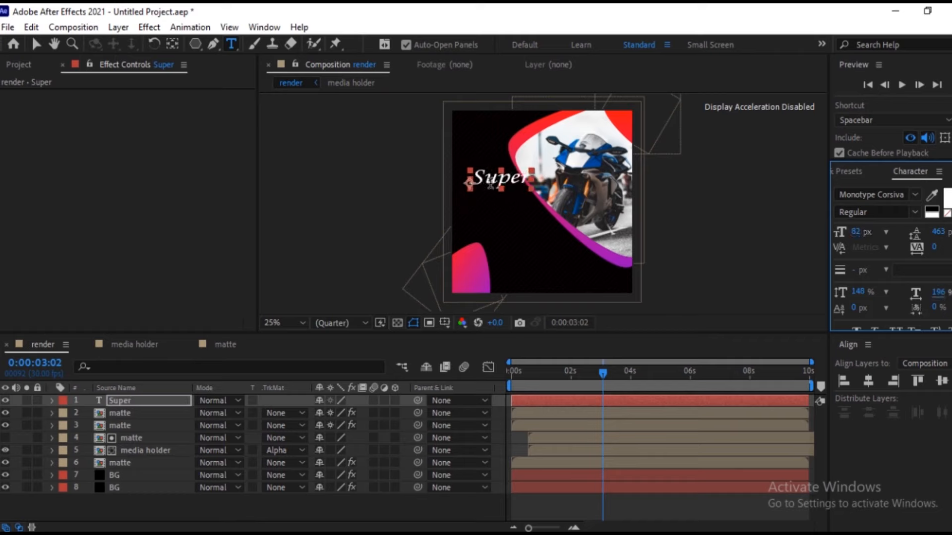
Move the "Super" text to the frame's left edge, clear of the bike shape.
click(147, 402)
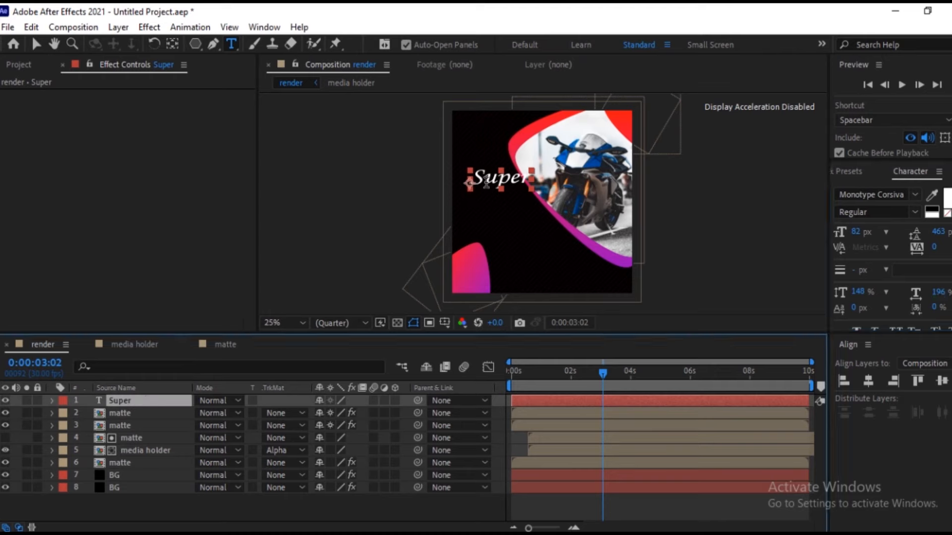
click(33, 44)
mouse_move(496, 177)
mouse_down()
mouse_move(486, 191)
mouse_move(480, 184)
mouse_up()
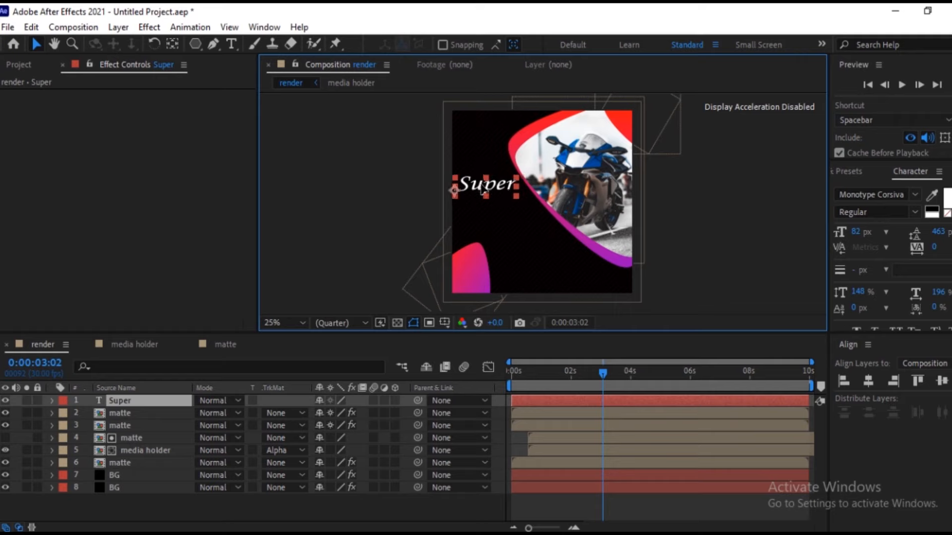
Draw a rectangular mask on the "Super" layer, covering the word and the empty area above it.
key(ctrl+shift+a)
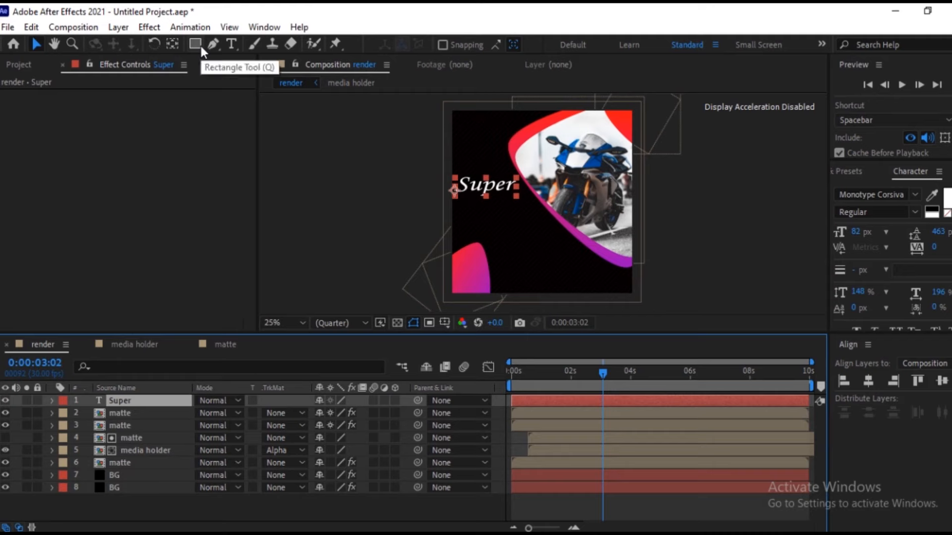
click(201, 47)
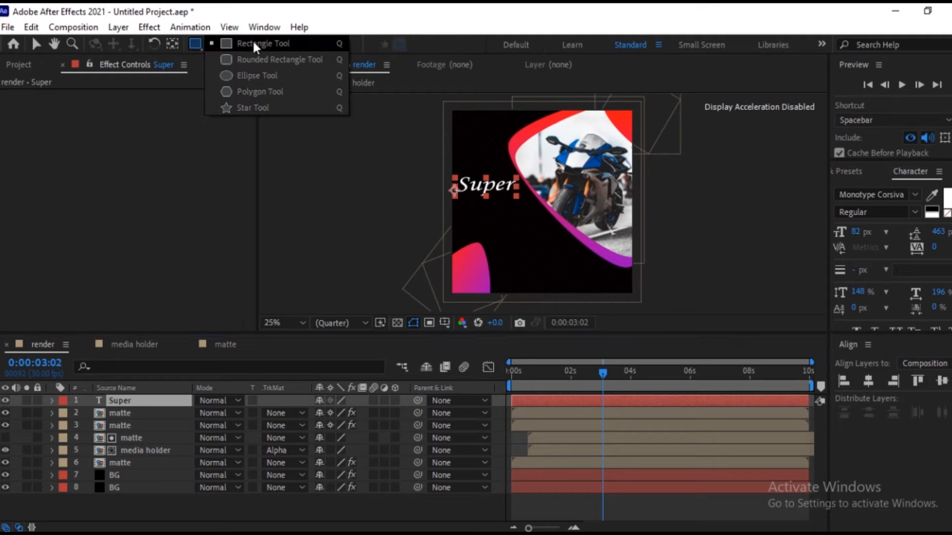
click(254, 45)
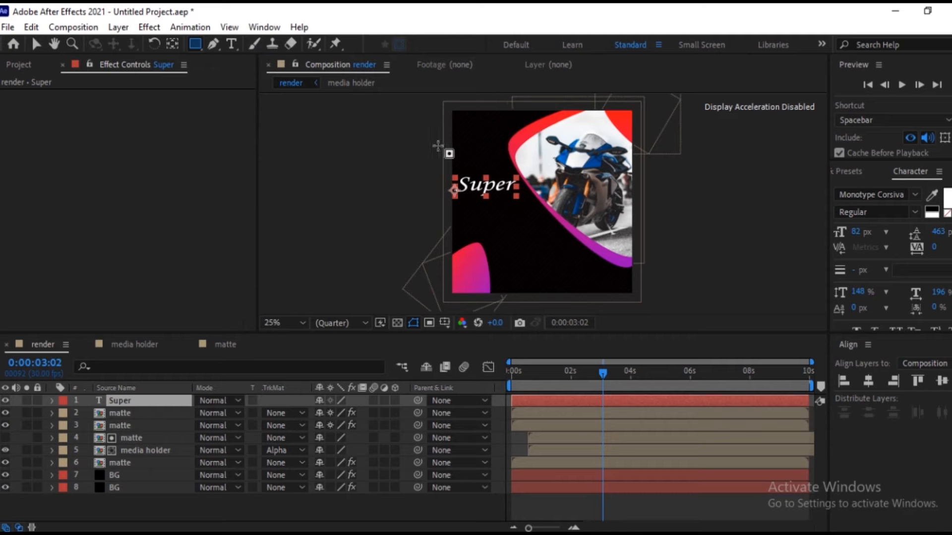
drag(453, 140, 526, 193)
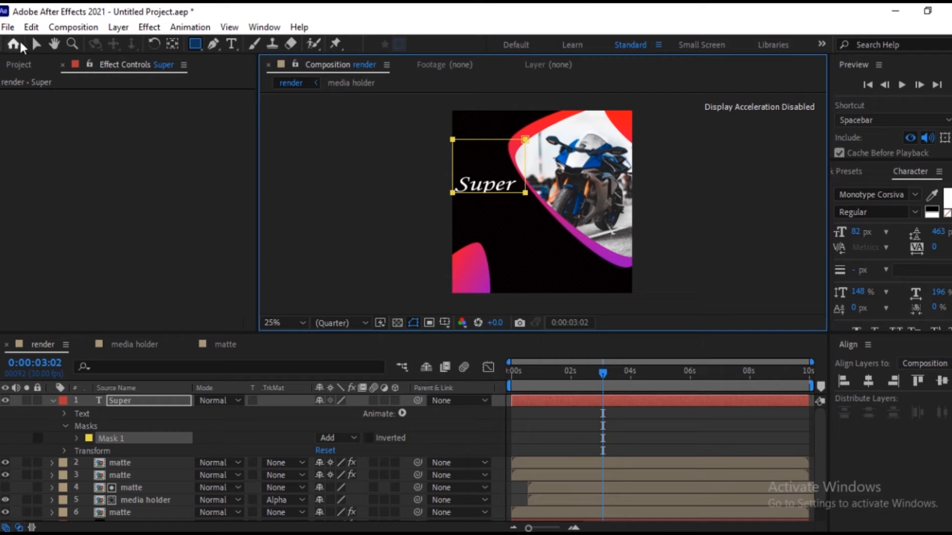
click(34, 45)
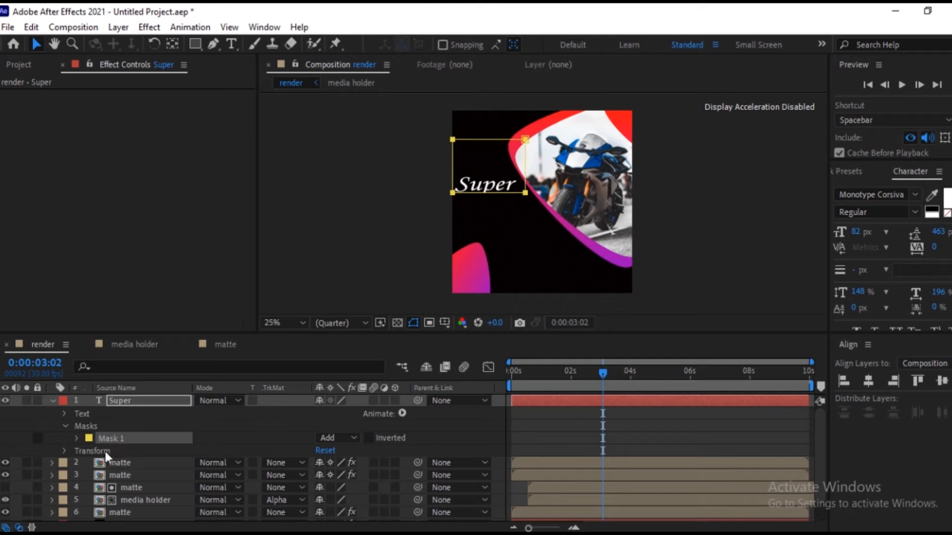
Set the "Super" mask's feather to 90 pixels and its expansion to -20 pixels.
click(76, 438)
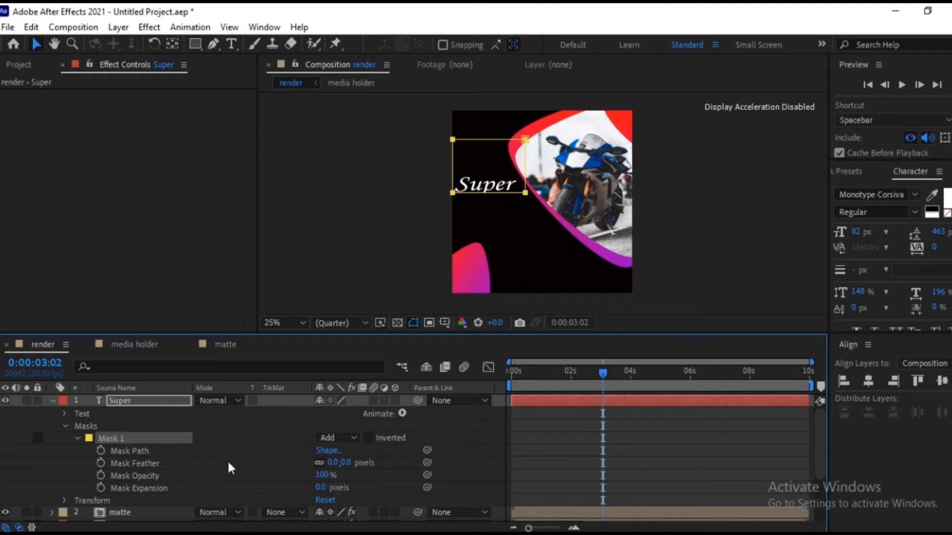
drag(342, 468, 392, 476)
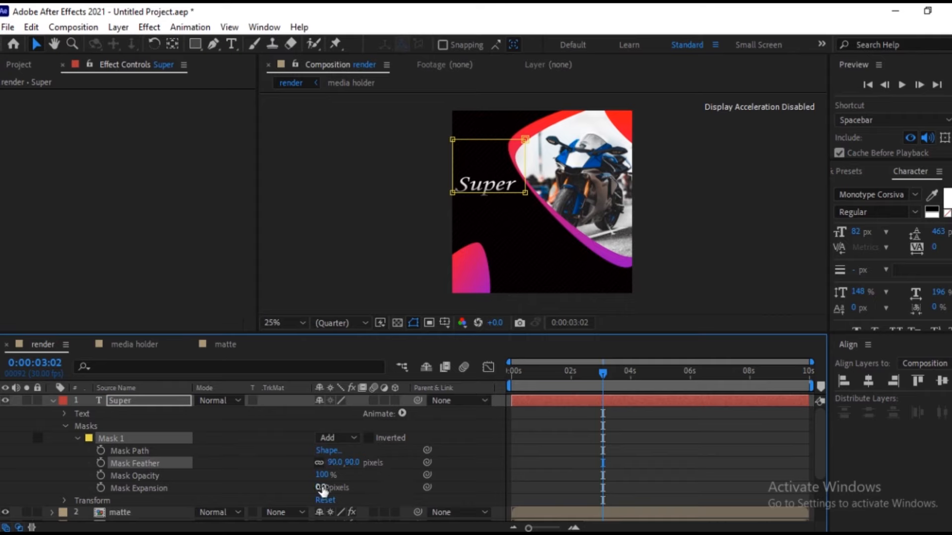
mouse_move(322, 488)
mouse_down()
mouse_move(330, 488)
mouse_move(312, 497)
mouse_up()
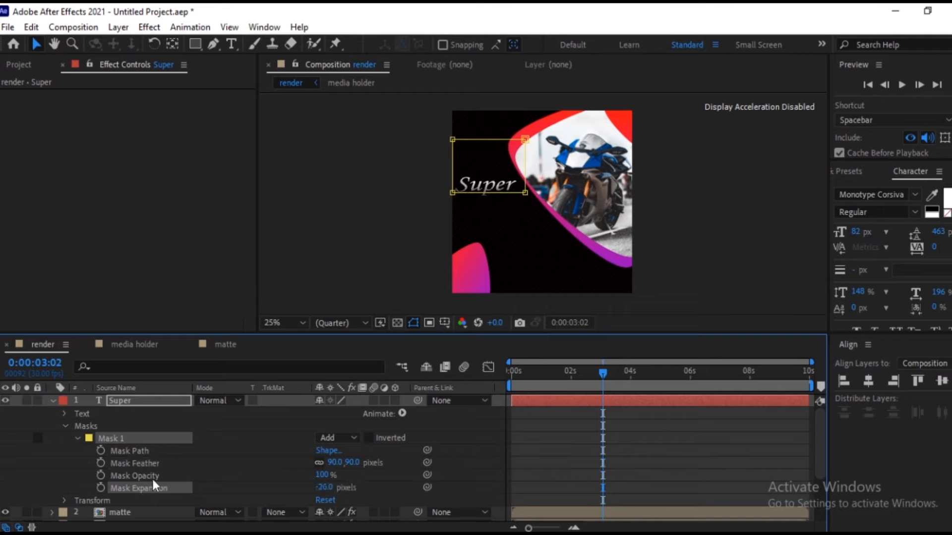
click(52, 400)
Duplicate the "Super" text layer and place the copy just below the original, offset slightly to the right.
click(119, 401)
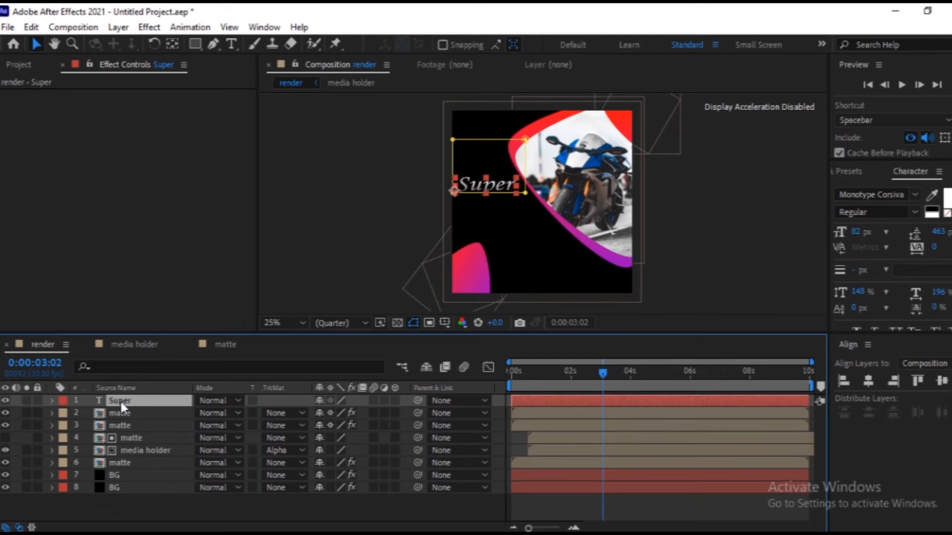
key(ctrl+d)
drag(475, 187, 489, 210)
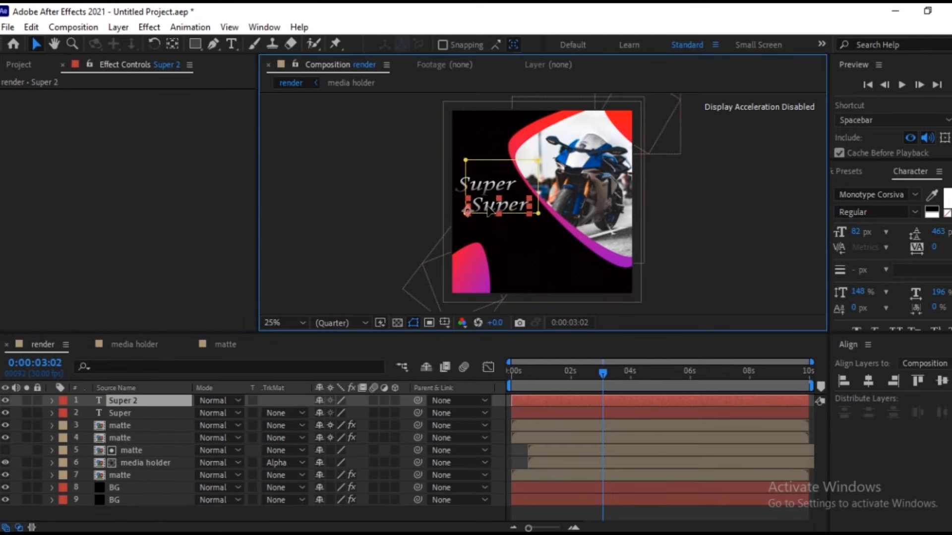
key(Return)
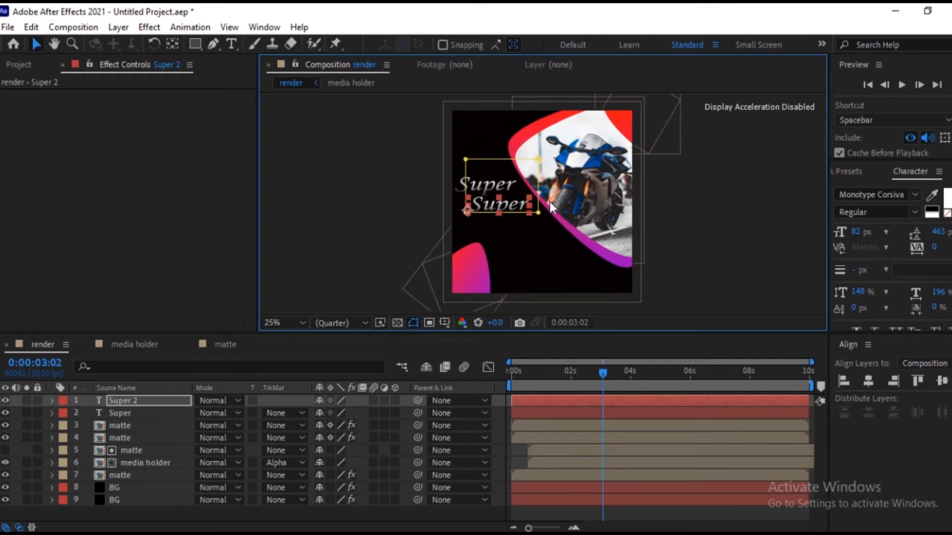
Change the duplicated text to "Bike" and nudge it to the right beneath "Super".
double_click(508, 206)
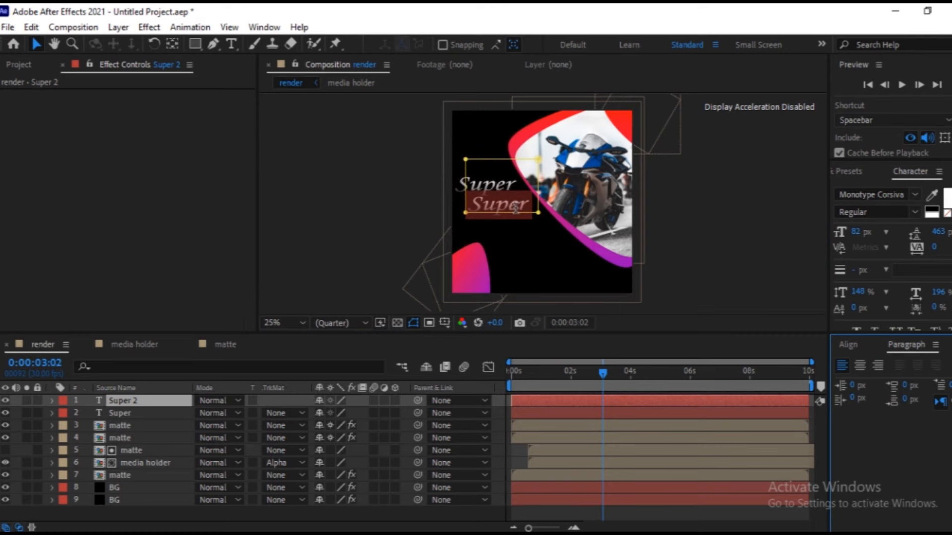
text(Bike)
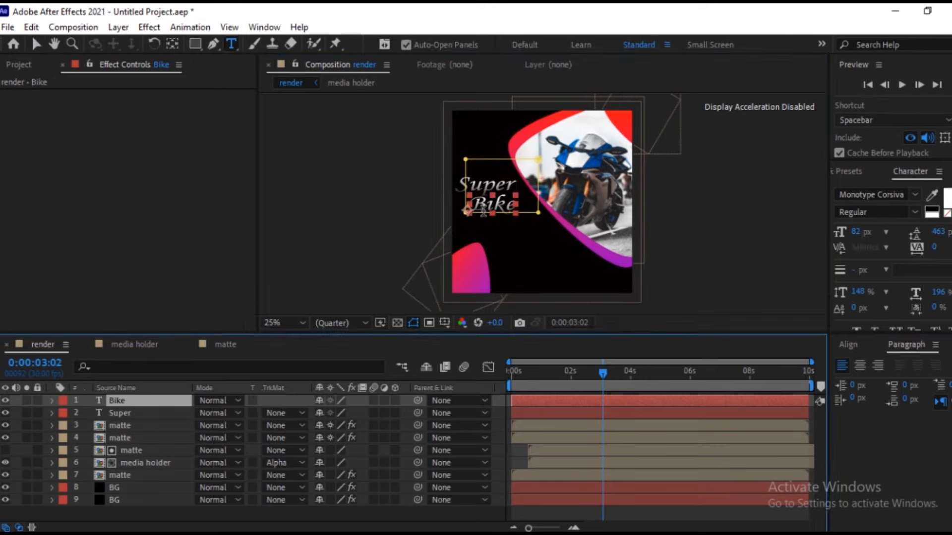
click(38, 42)
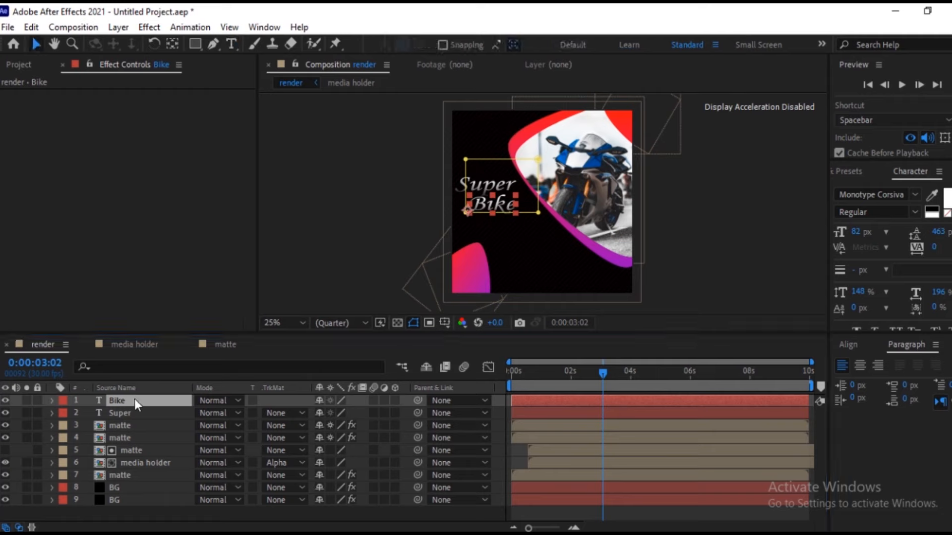
drag(487, 203, 491, 209)
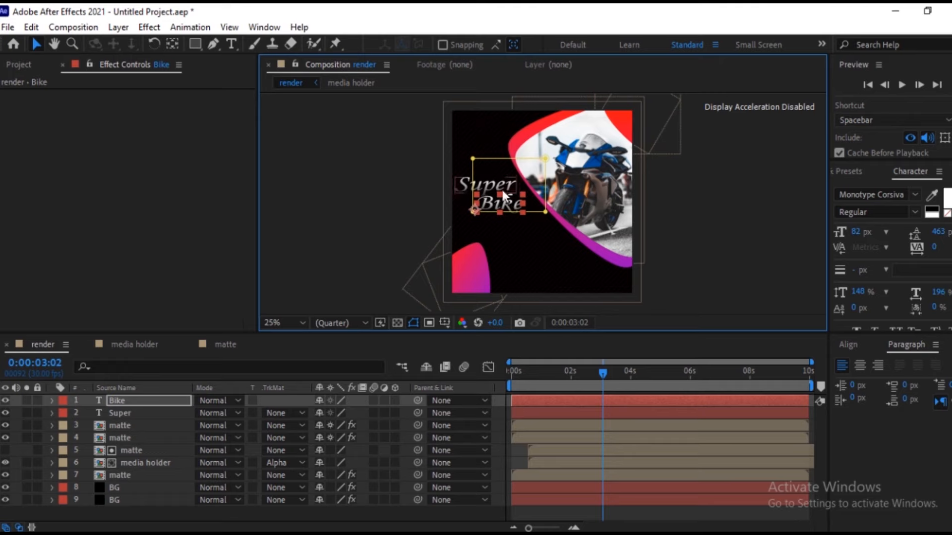
click(288, 222)
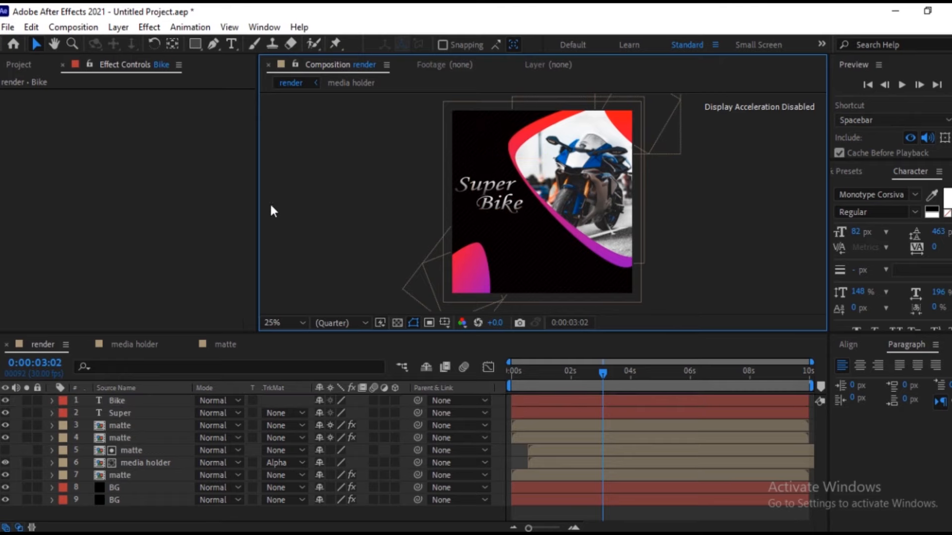
Add Position keyframes to both the "Bike" and "Super" text layers at 0:00:03:29.
click(13, 400)
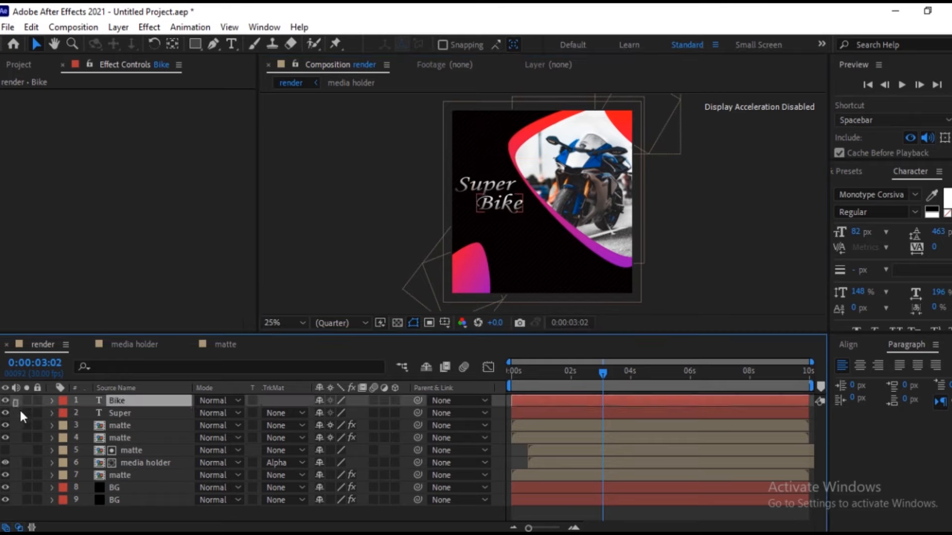
shift+click(19, 409)
key(p)
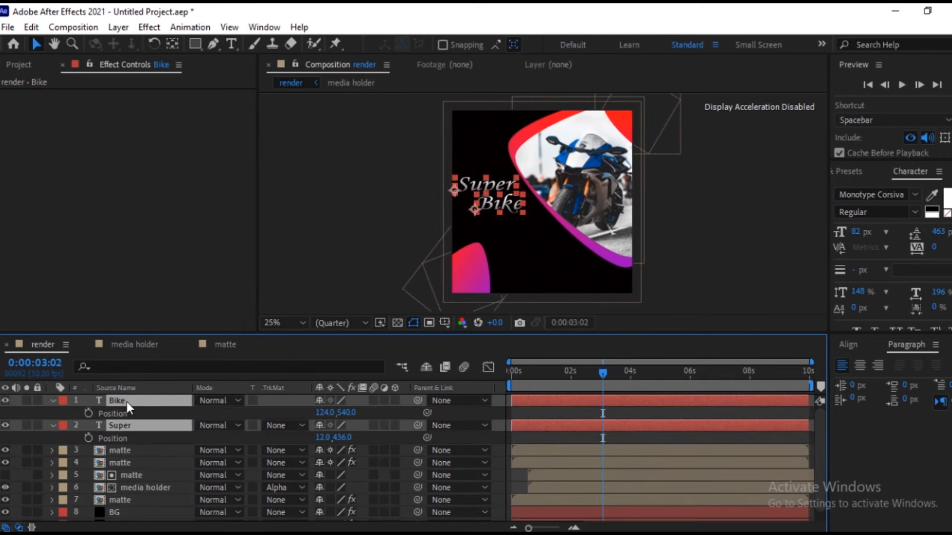
click(628, 373)
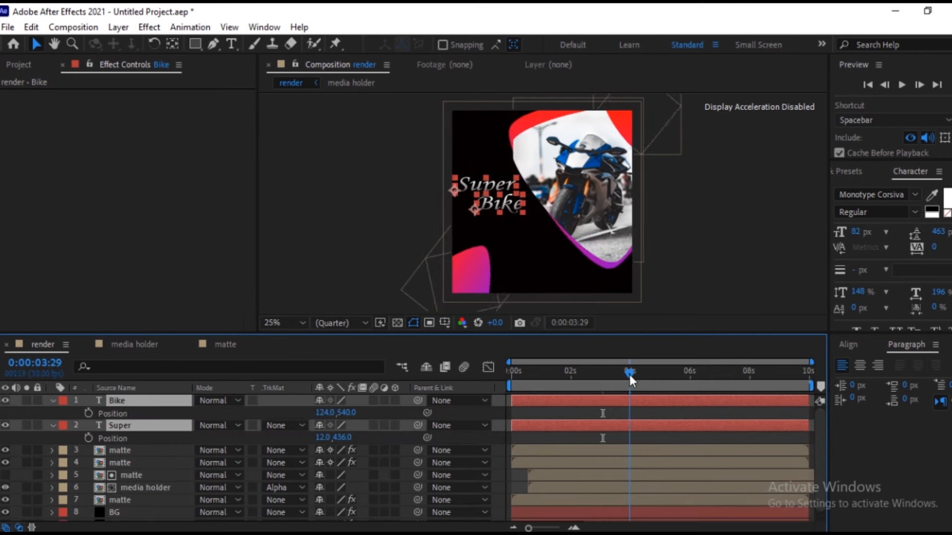
click(89, 413)
Lower both text layers at 0:00:01:29, setting the vertical position to 670 for "Bike" and 566 for "Super".
drag(626, 368, 489, 386)
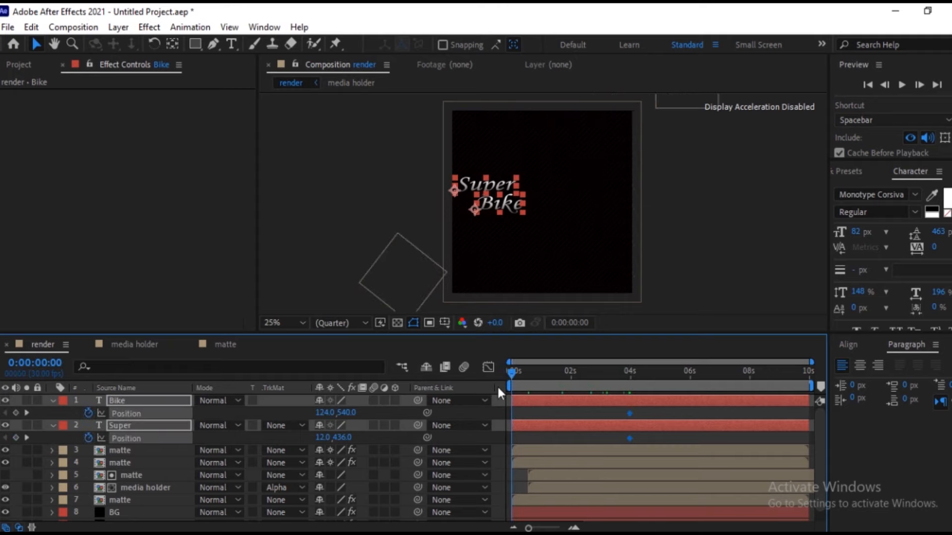
click(570, 376)
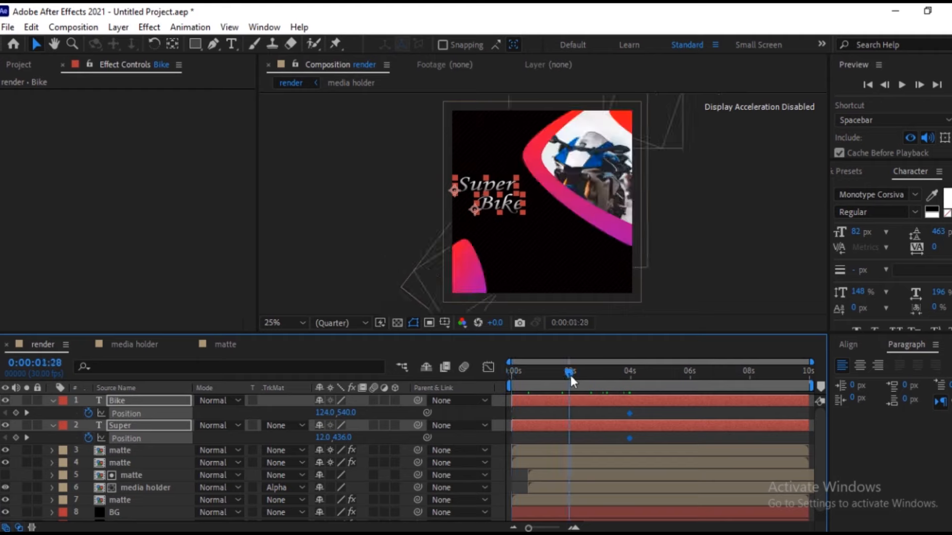
click(569, 372)
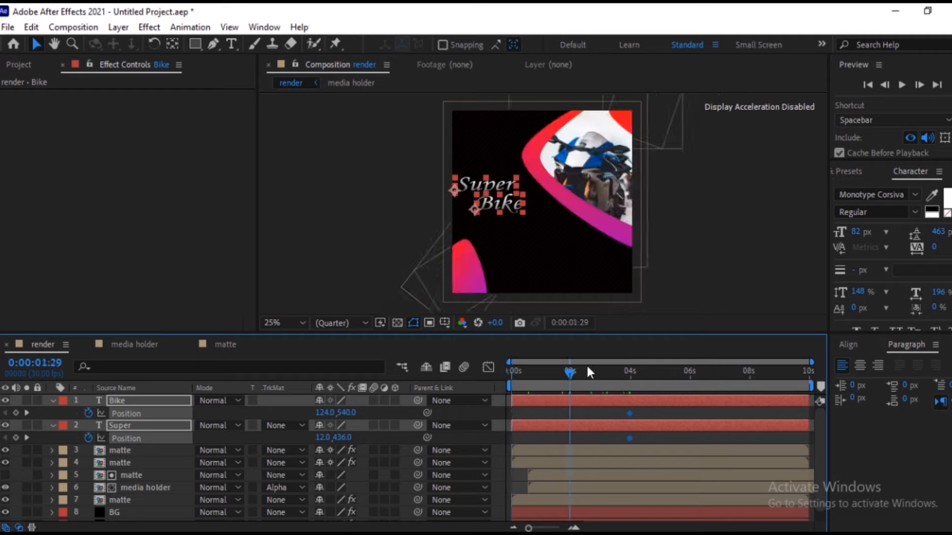
drag(347, 413, 436, 417)
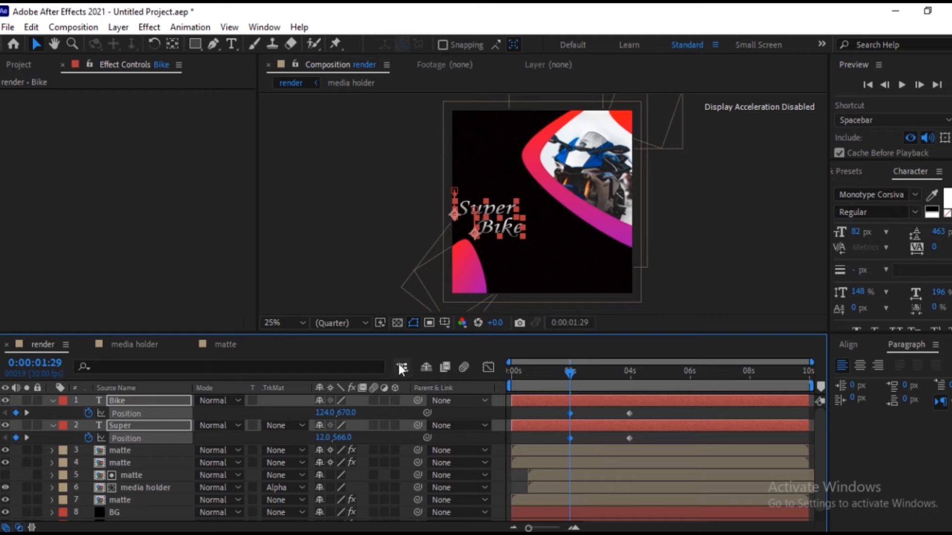
Animate the opacity of "Bike" and "Super" from 0% at 0:00:01:29 to 100% at 0:00:04:00.
key(t)
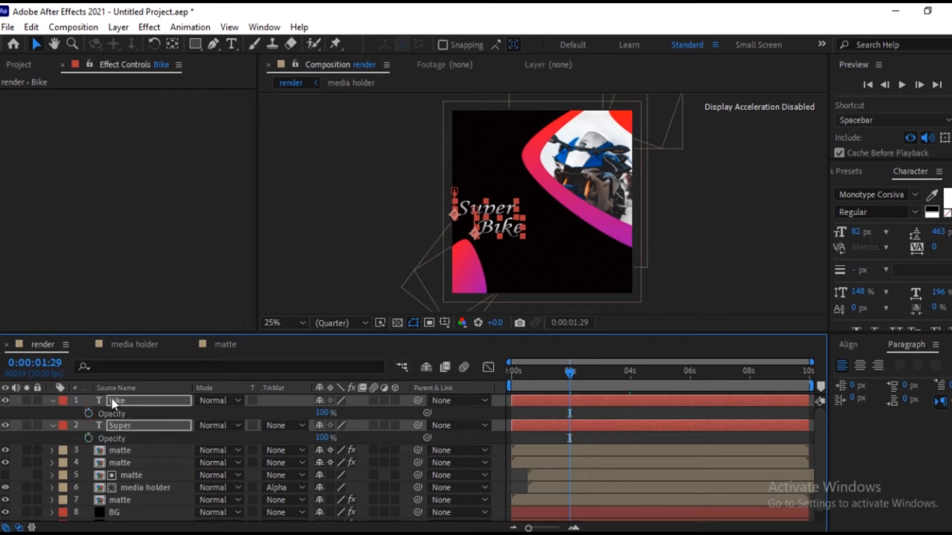
click(331, 436)
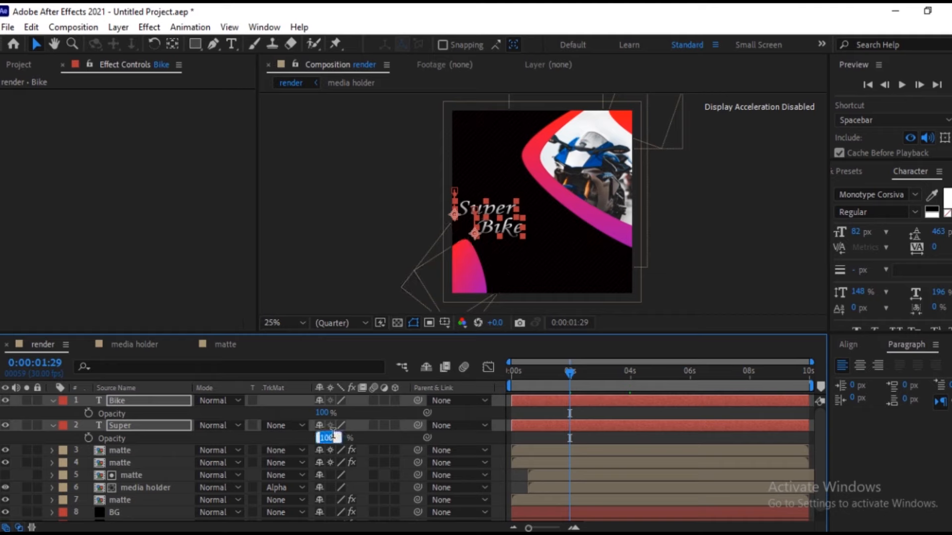
click(88, 414)
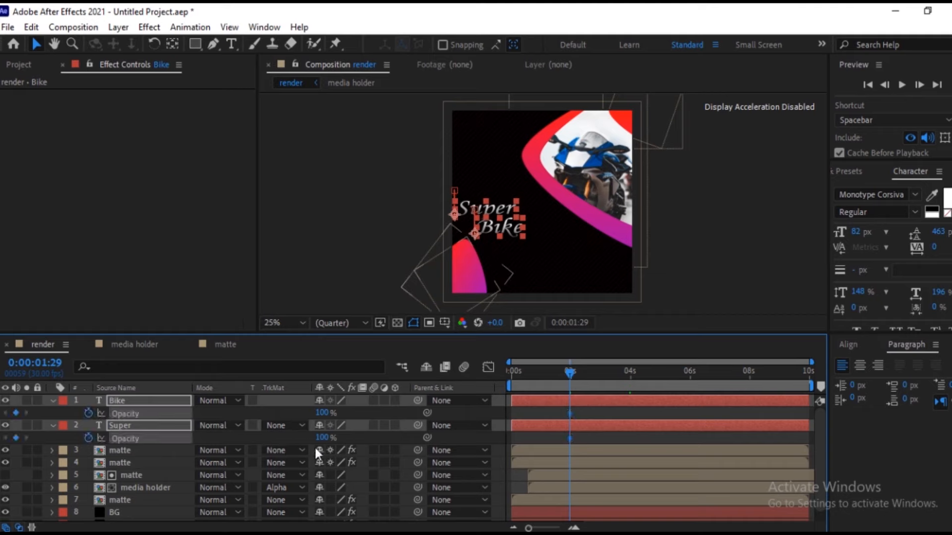
click(629, 373)
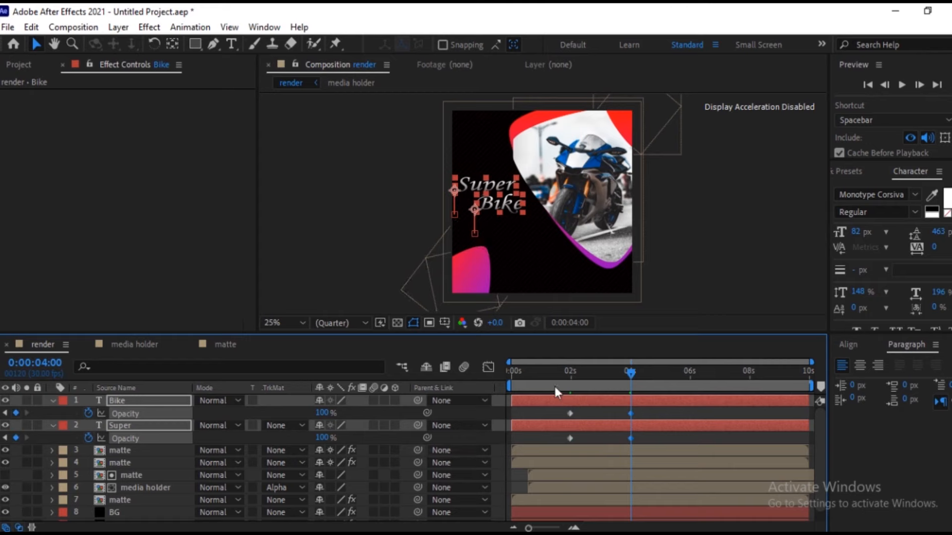
drag(628, 378, 570, 380)
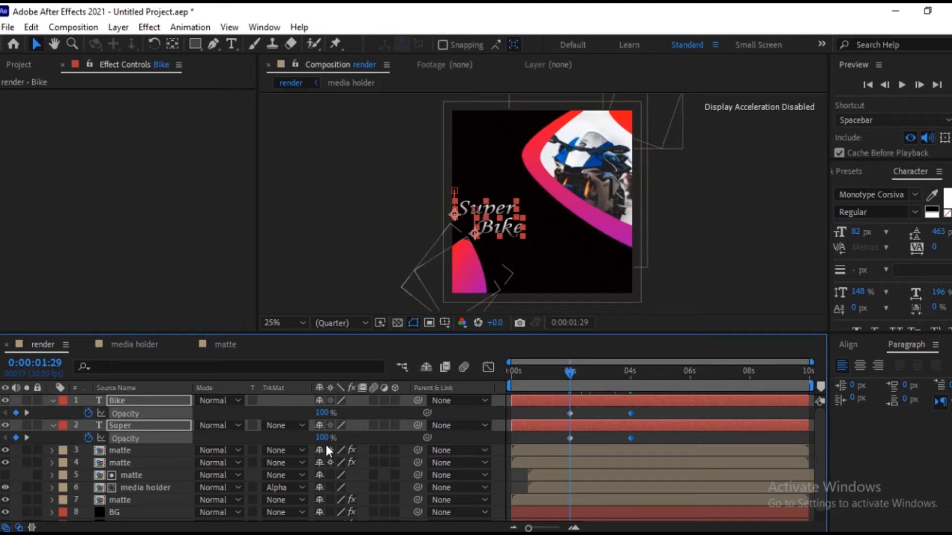
drag(323, 438, 190, 452)
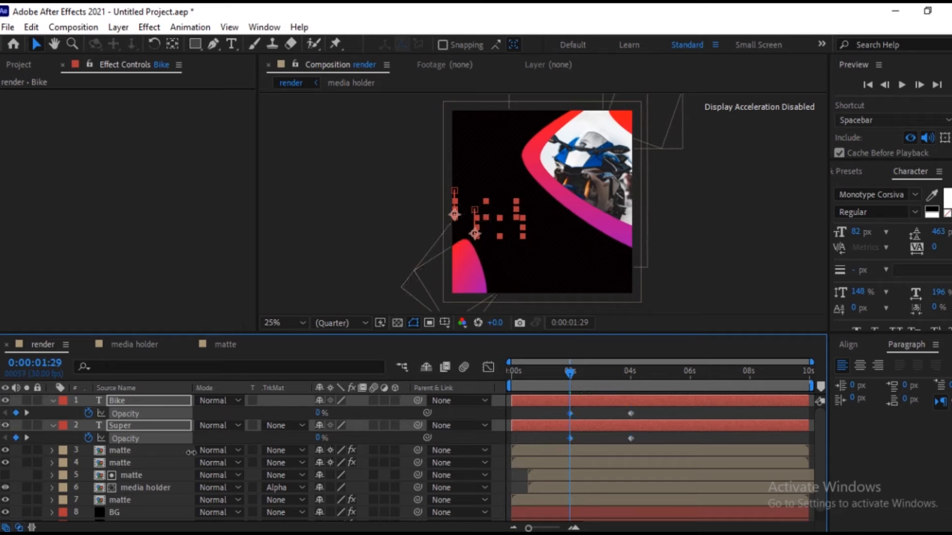
drag(568, 373, 636, 411)
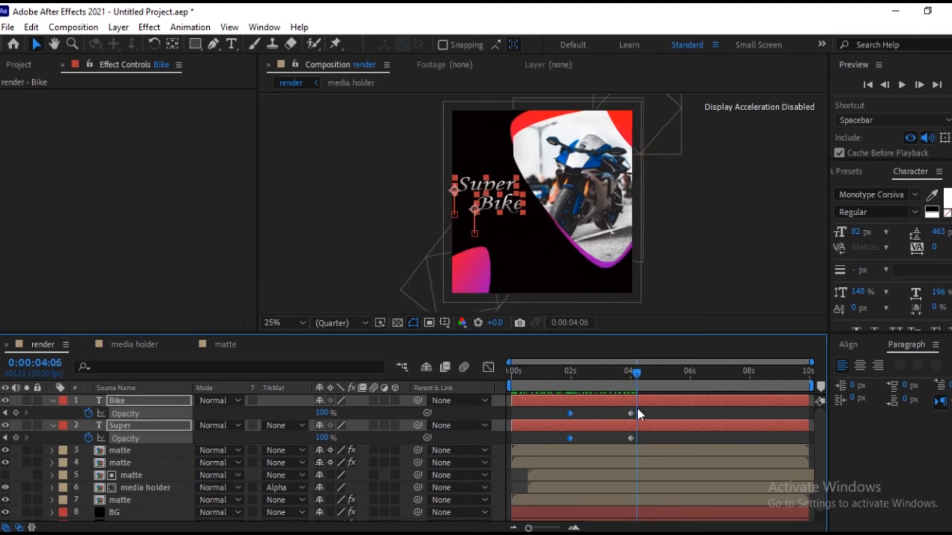
Reveal all position and opacity keyframes of the "Bike" and "Super" layers and apply Easy Ease to them.
click(53, 401)
click(147, 399)
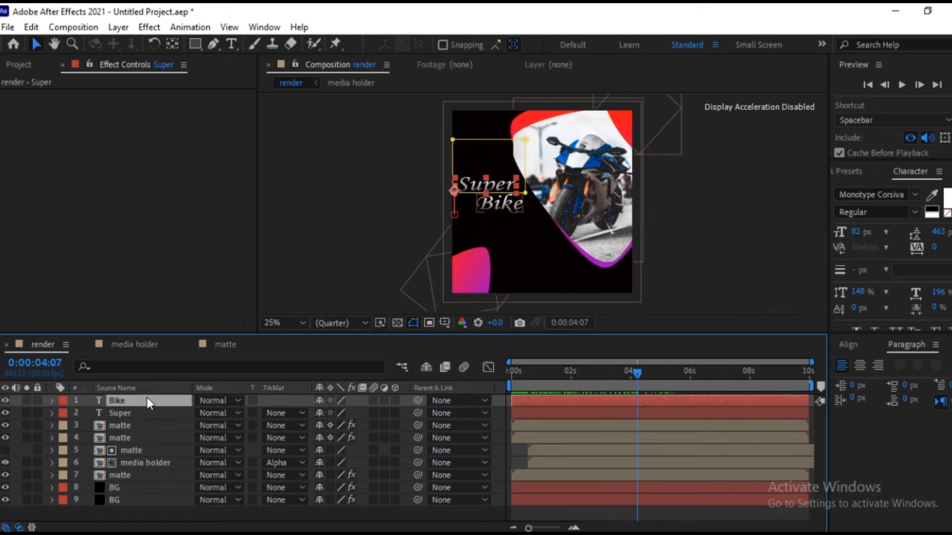
click(12, 401)
drag(13, 397, 25, 415)
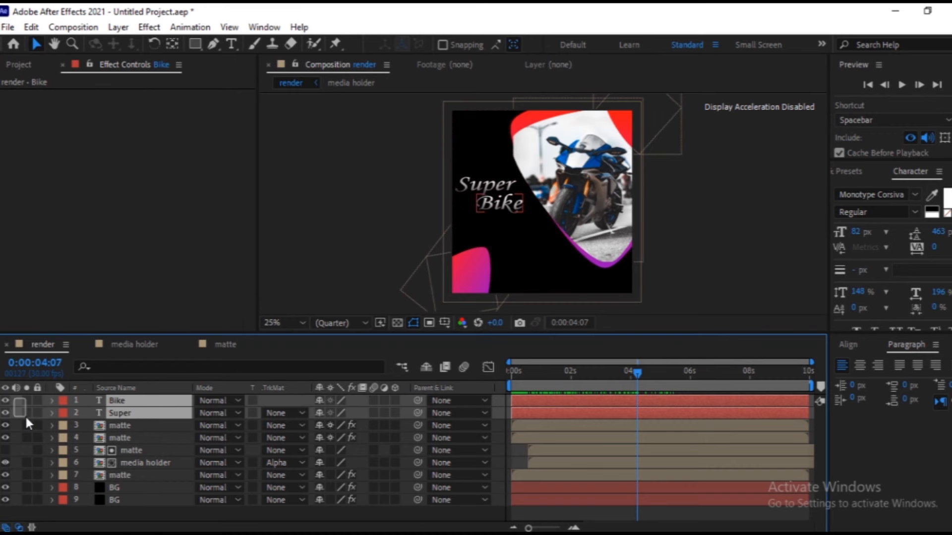
key(u)
key(j)
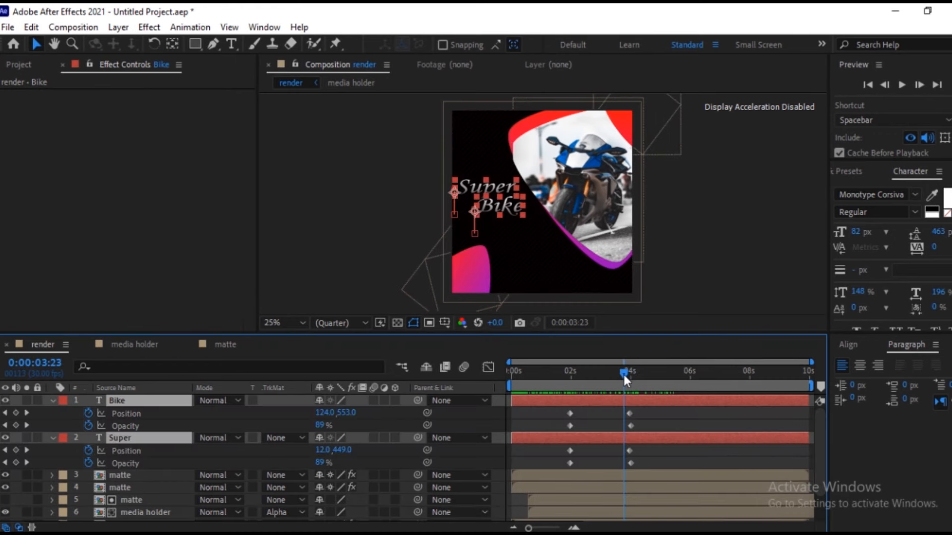
drag(623, 375, 630, 375)
drag(665, 469, 558, 410)
key(F9)
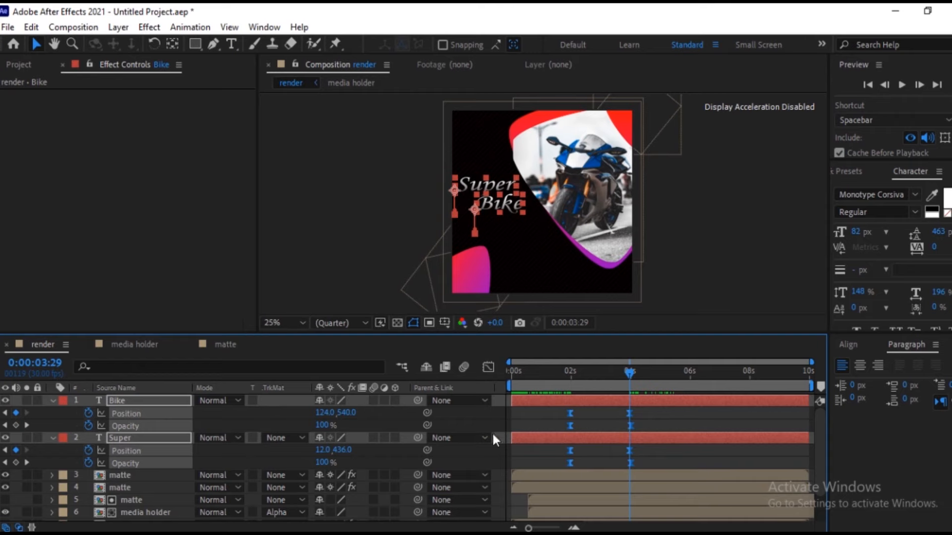
Reshape the speed graph of both text layers' keyframes to peak early and taper slowly into the final keyframes.
click(489, 367)
drag(663, 496, 584, 492)
drag(591, 367, 644, 382)
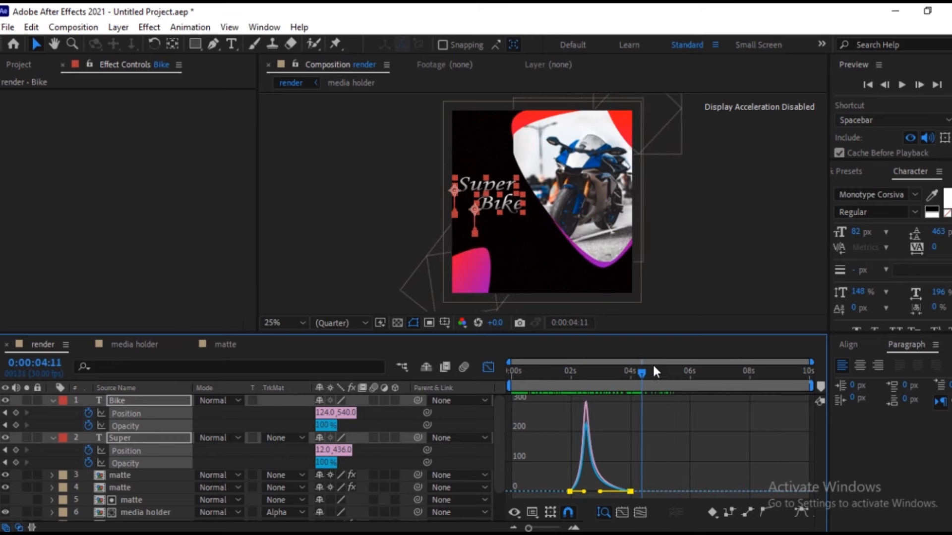
click(486, 367)
drag(584, 370, 507, 382)
click(53, 400)
click(51, 413)
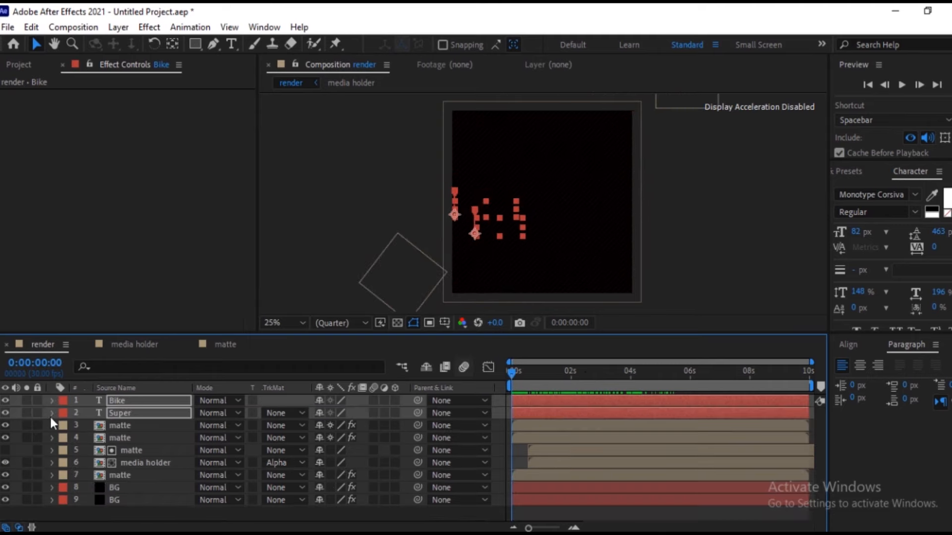
Shift the "Bike" layer in the timeline to start slightly after the "Super" layer, and preview the staggered title animation.
drag(526, 377, 616, 375)
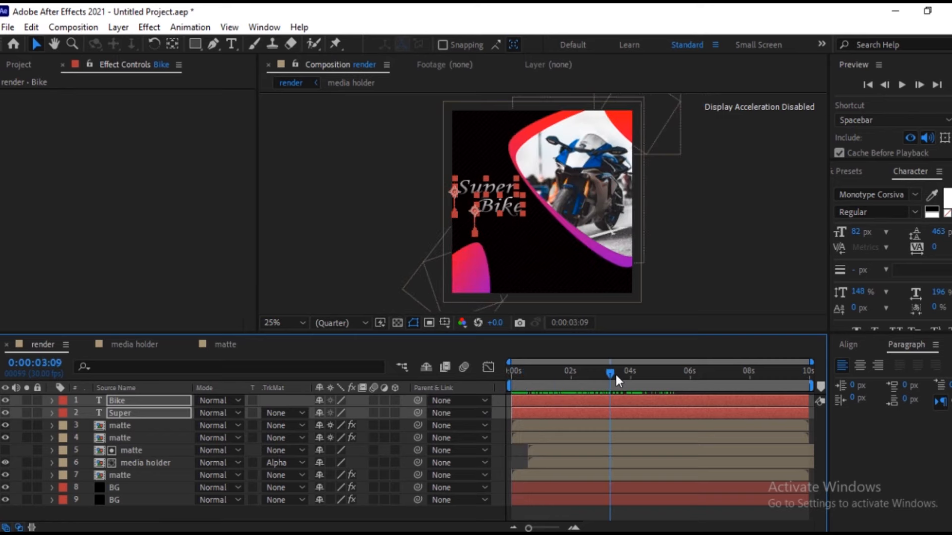
click(156, 401)
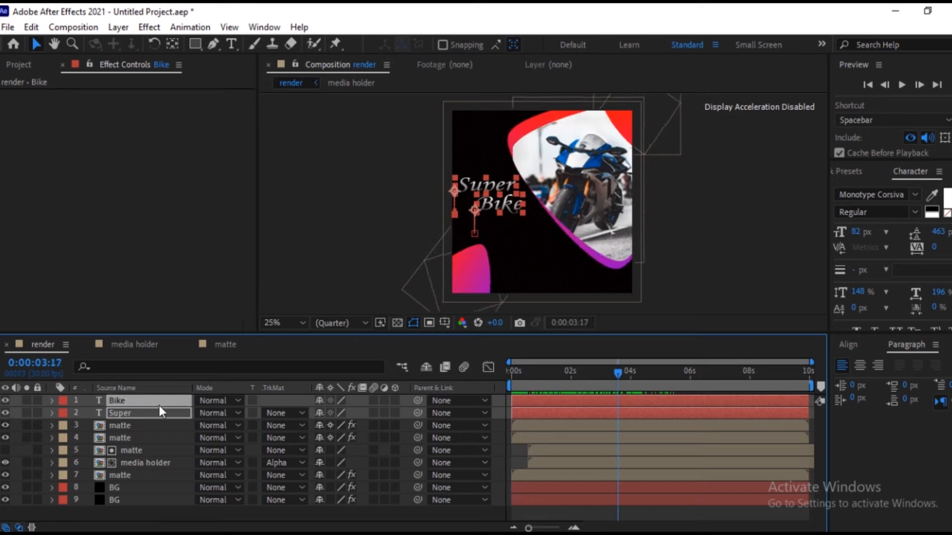
click(158, 438)
click(157, 401)
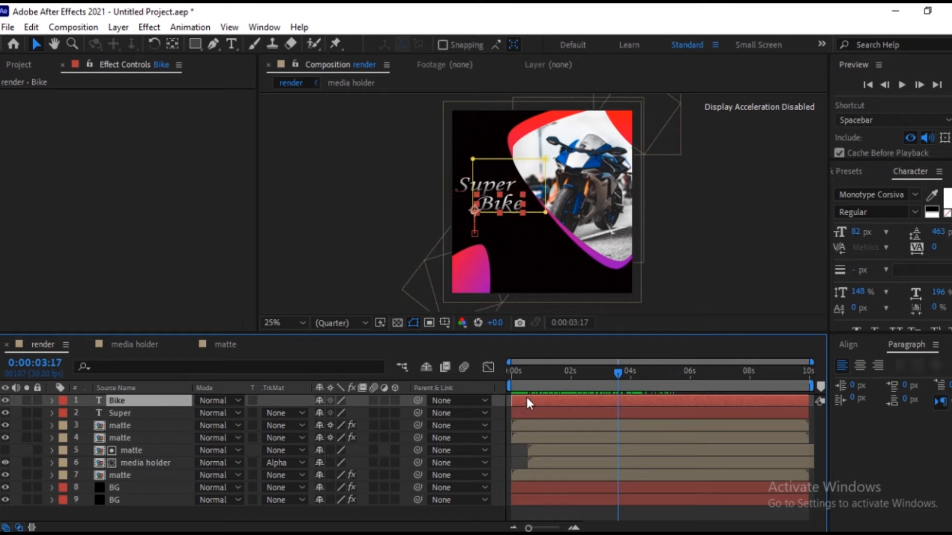
drag(526, 399, 536, 399)
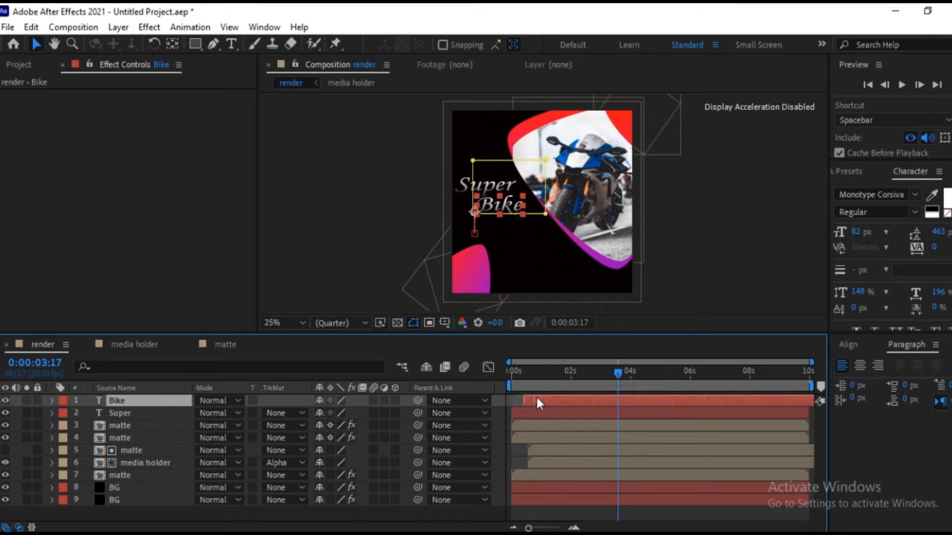
key(Home)
drag(511, 383, 646, 371)
click(655, 275)
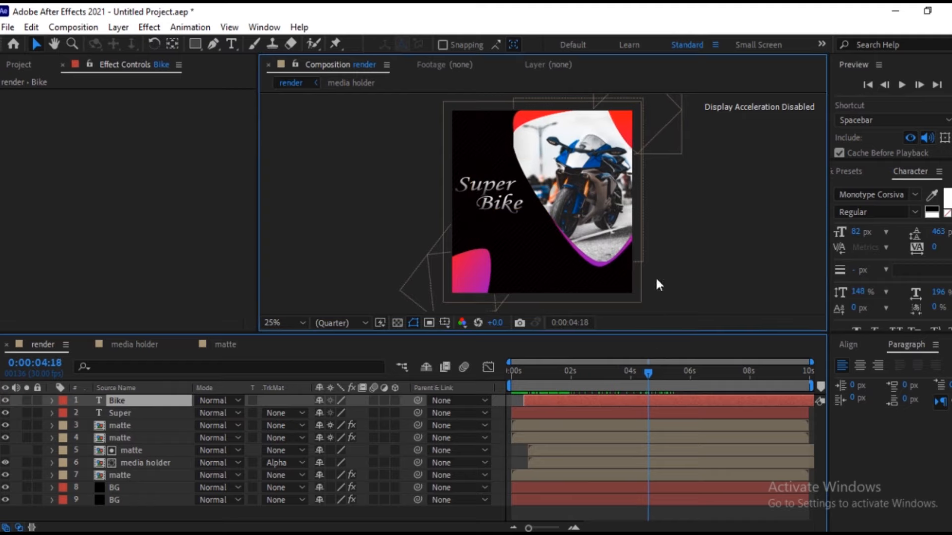